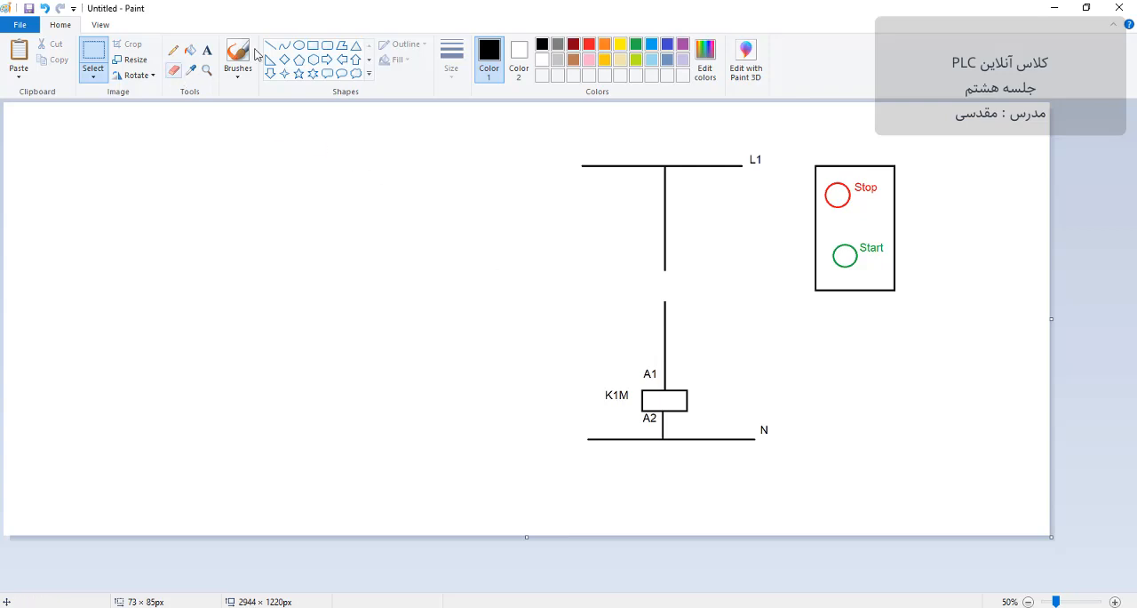
# Step: Draw a slanted black contact line in the gap of the vertical wire and sketch a dashed pushbutton actuator beside it
pyautogui.click(270, 45)
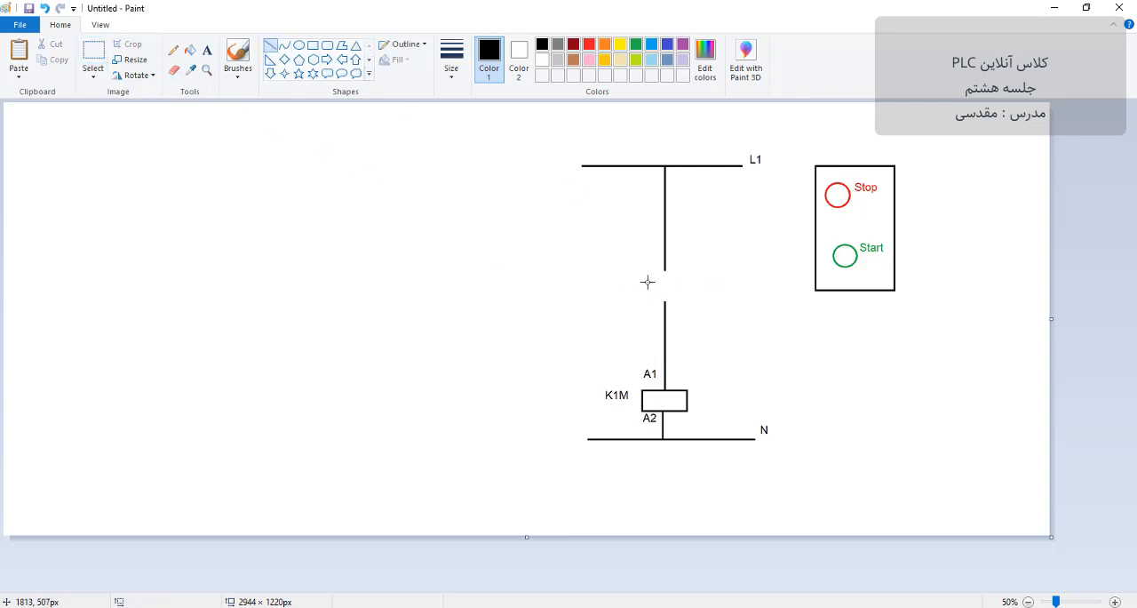
pyautogui.moveTo(648, 282); pyautogui.dragTo(667, 302)
pyautogui.click(695, 299)
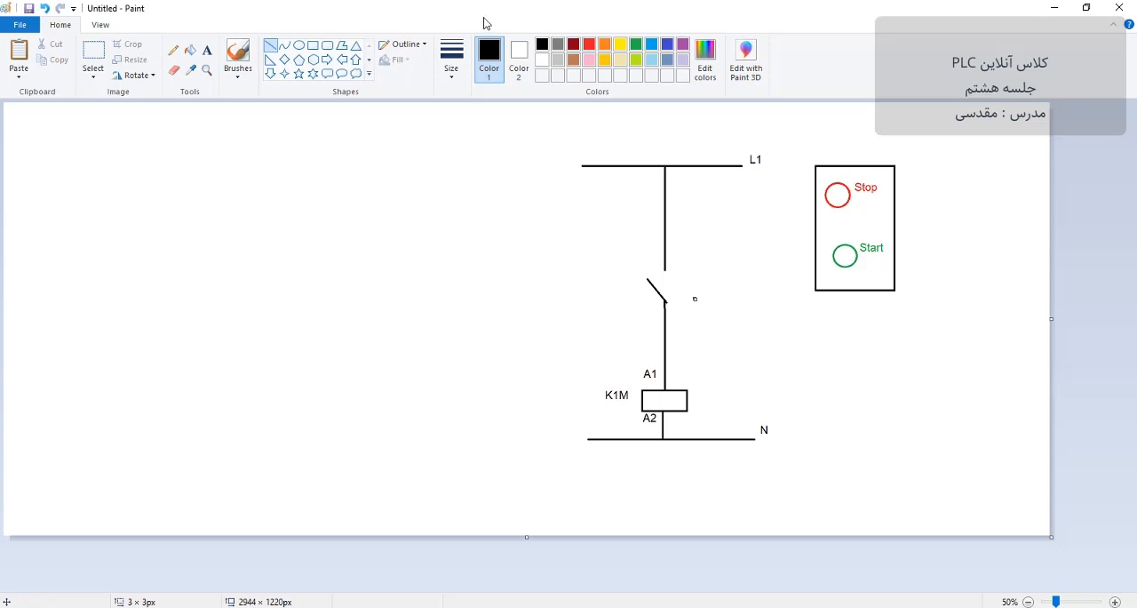
pyautogui.click(749, 333)
pyautogui.click(176, 52)
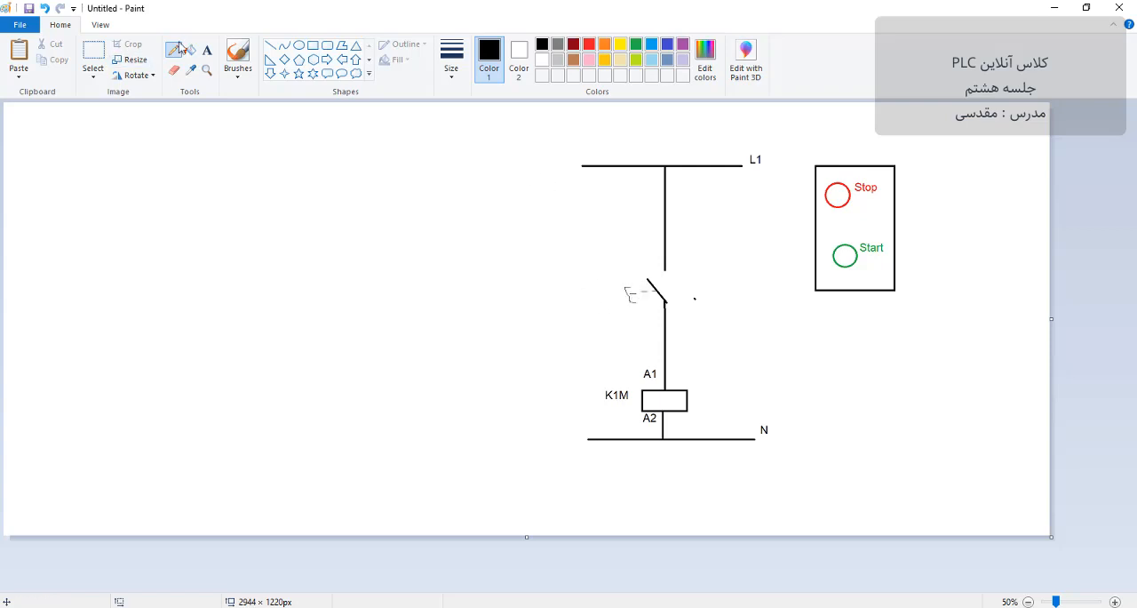
# Step: Label the pushbutton contact in the vertical wire "pb_start"
pyautogui.click(207, 51)
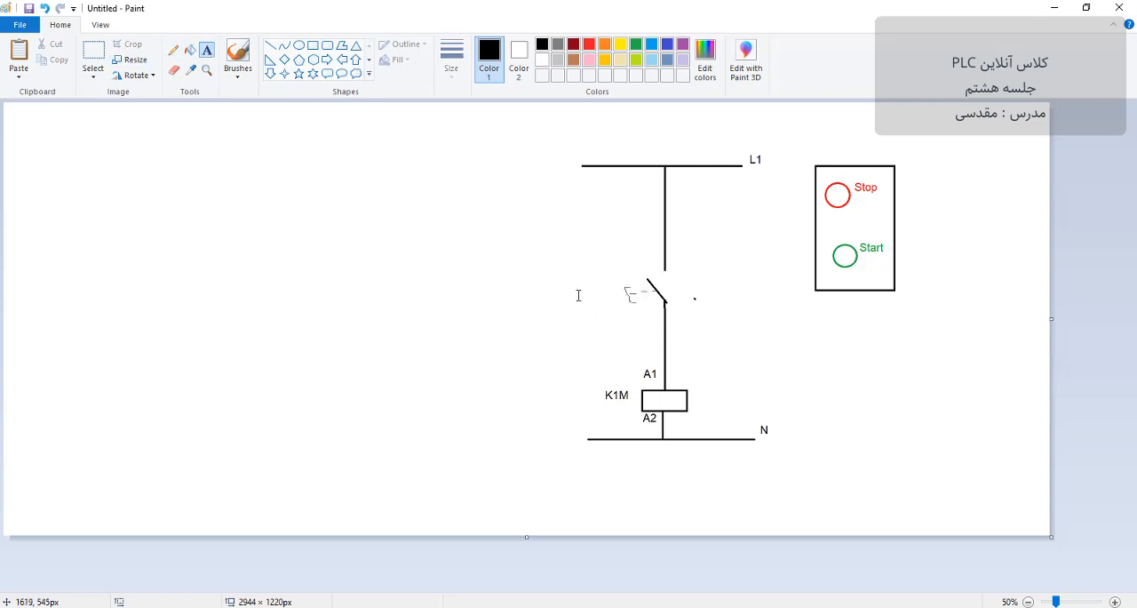
pyautogui.click(578, 295)
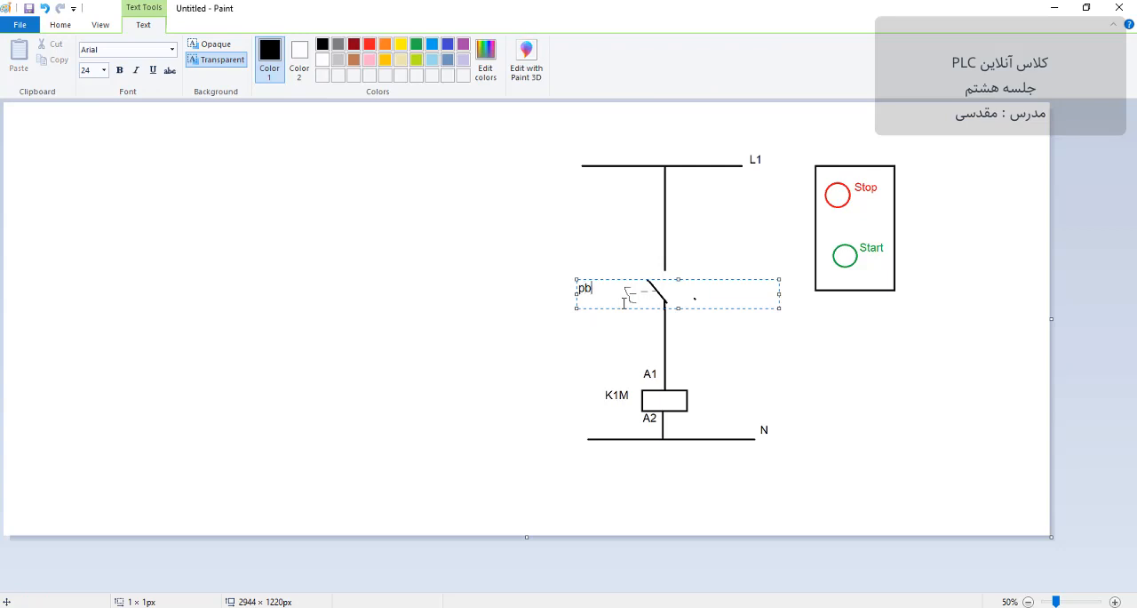
pyautogui.write('pb_start')
pyautogui.click(659, 315)
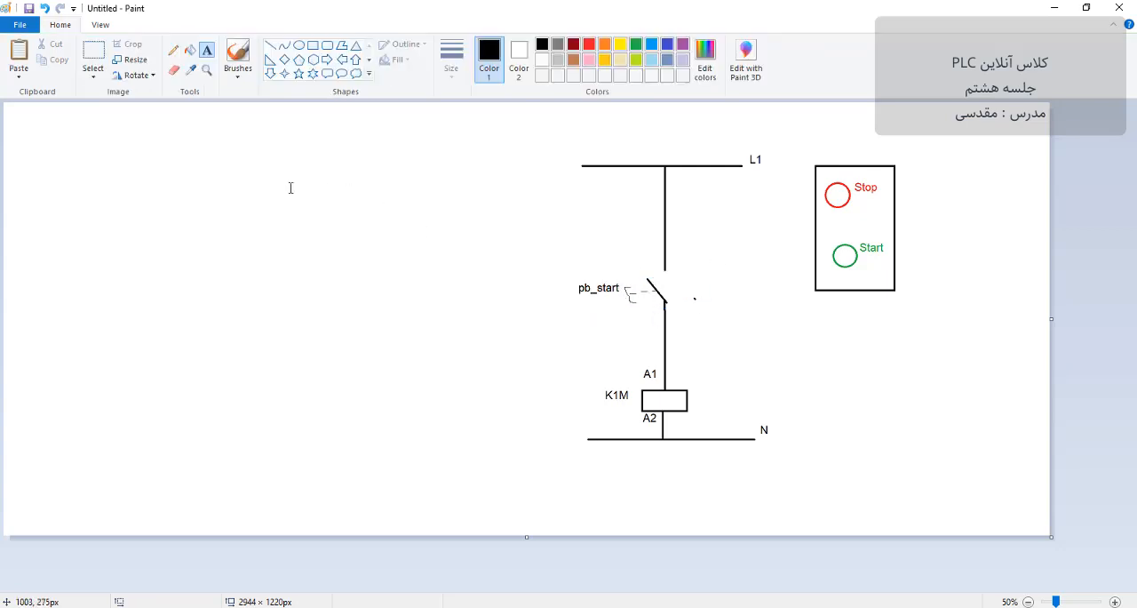
# Step: Draw a parallel branch about 255 px wide around the pb_start contact, with a normally open contact in its vertical side
pyautogui.click(271, 47)
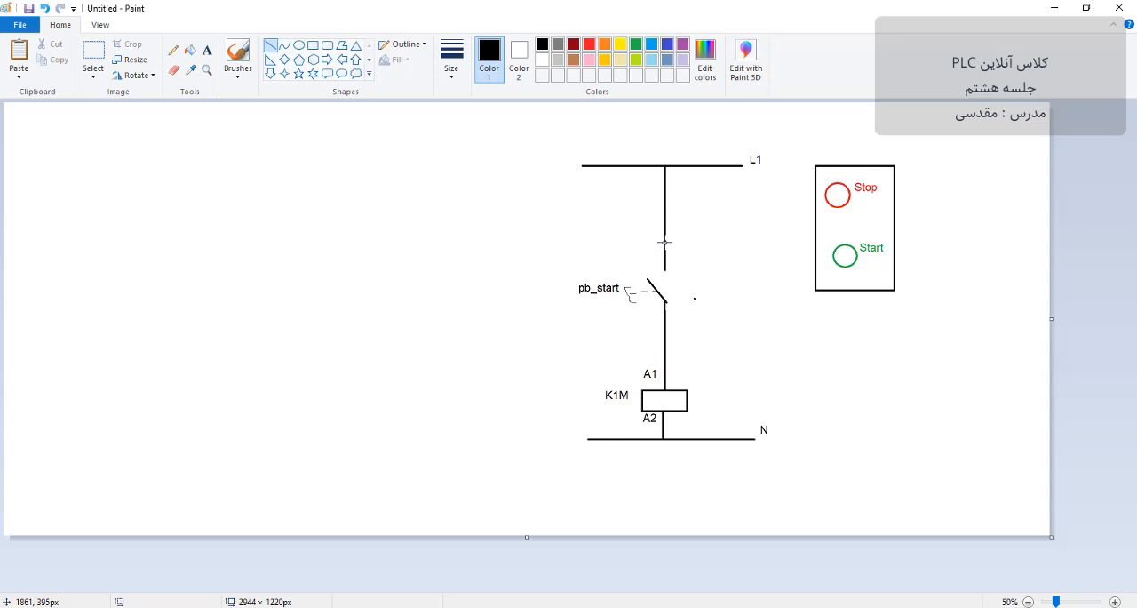
pyautogui.moveTo(665, 242); pyautogui.dragTo(756, 242)
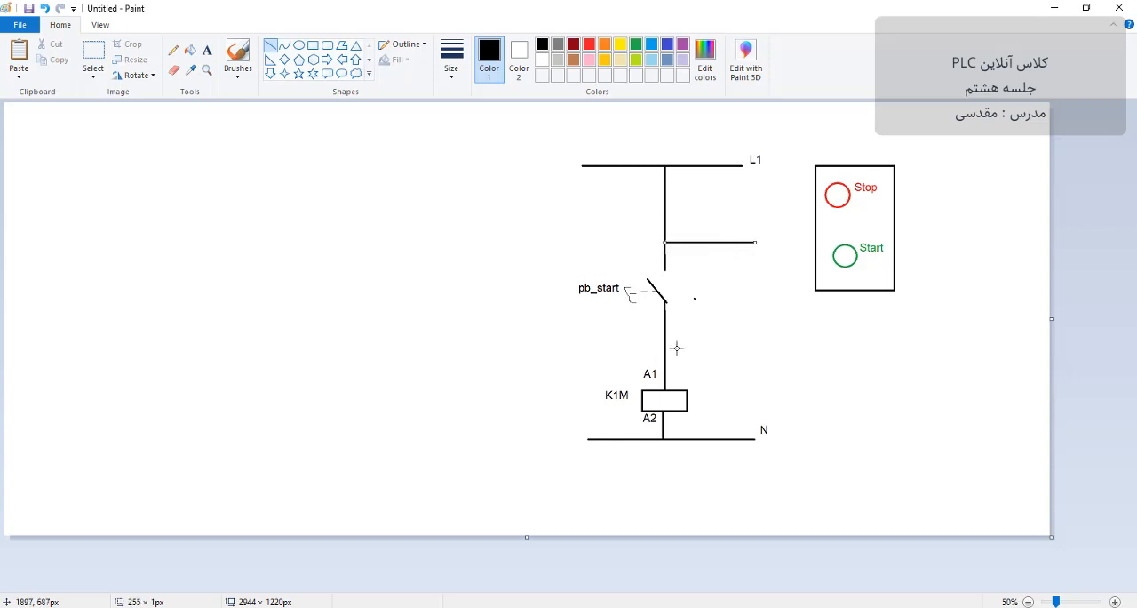
pyautogui.moveTo(664, 336); pyautogui.dragTo(756, 337)
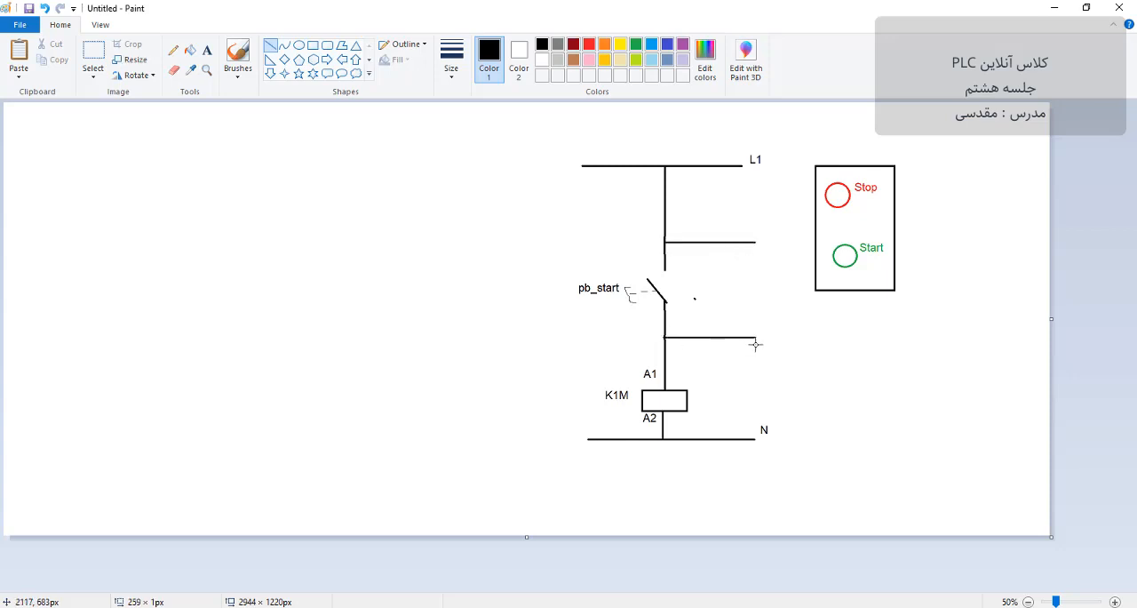
pyautogui.moveTo(756, 241); pyautogui.dragTo(753, 295)
pyautogui.click(780, 284)
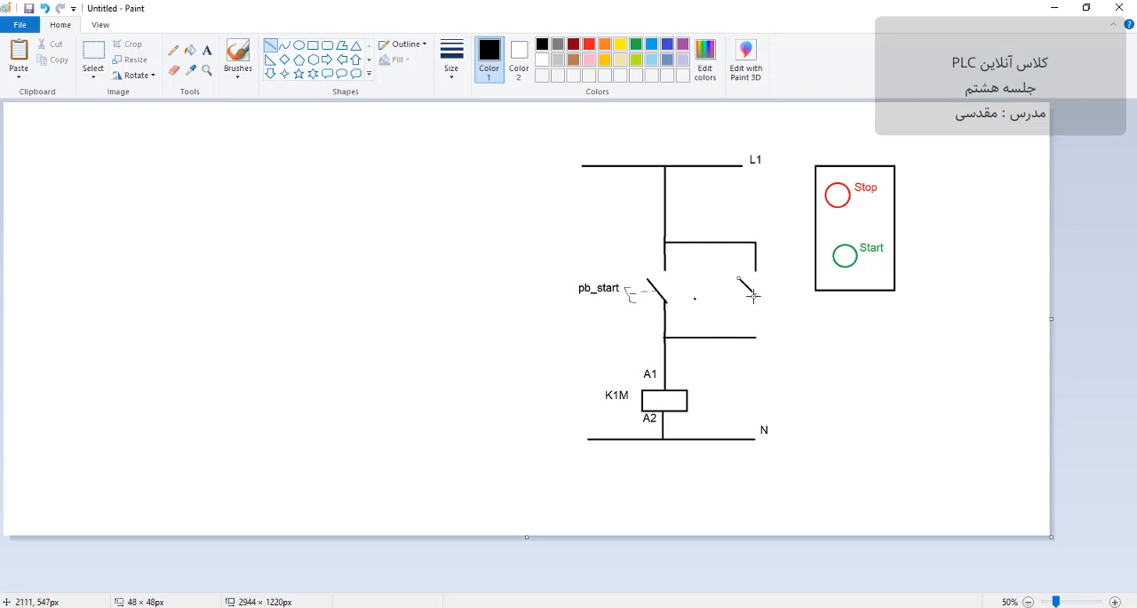
pyautogui.moveTo(755, 337); pyautogui.dragTo(755, 292)
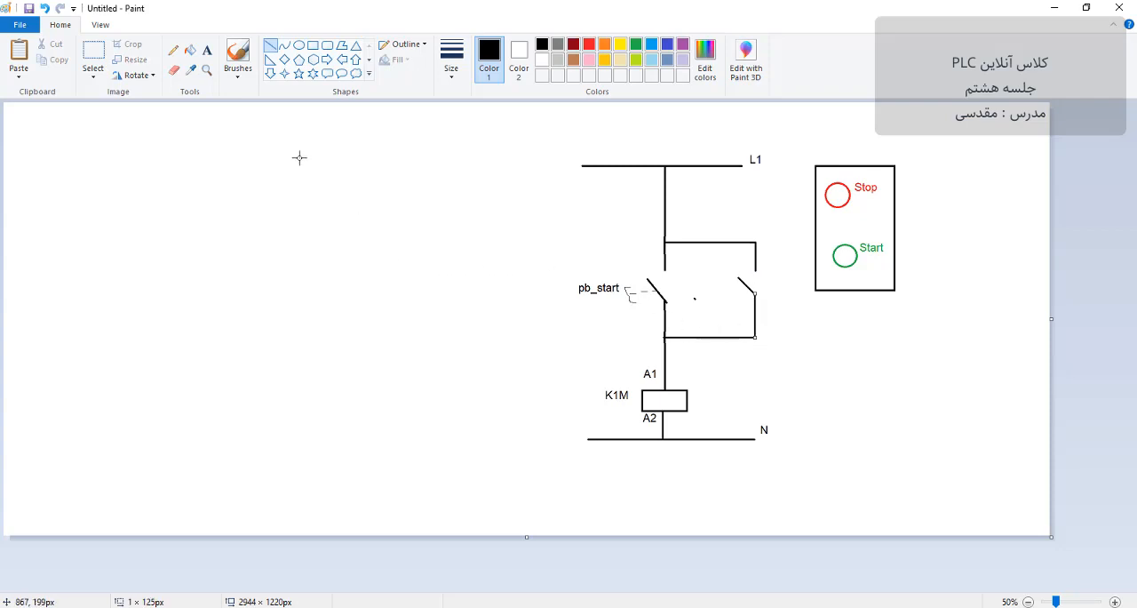
# Step: Label the parallel branch's open contact "K1M" and position the text just beside its slanted line
pyautogui.click(207, 50)
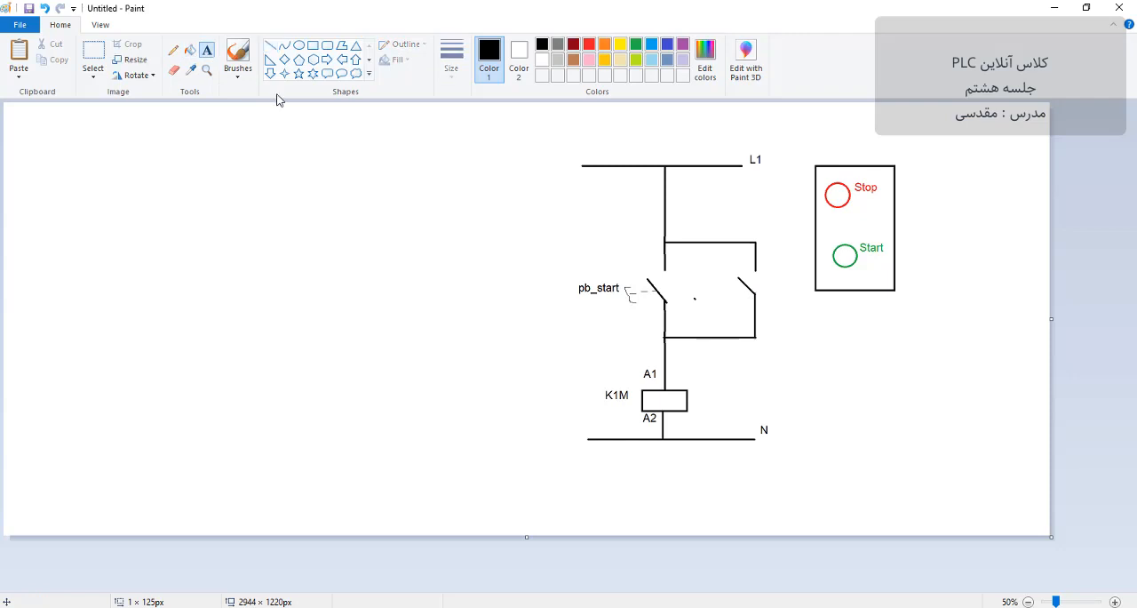
pyautogui.click(752, 301)
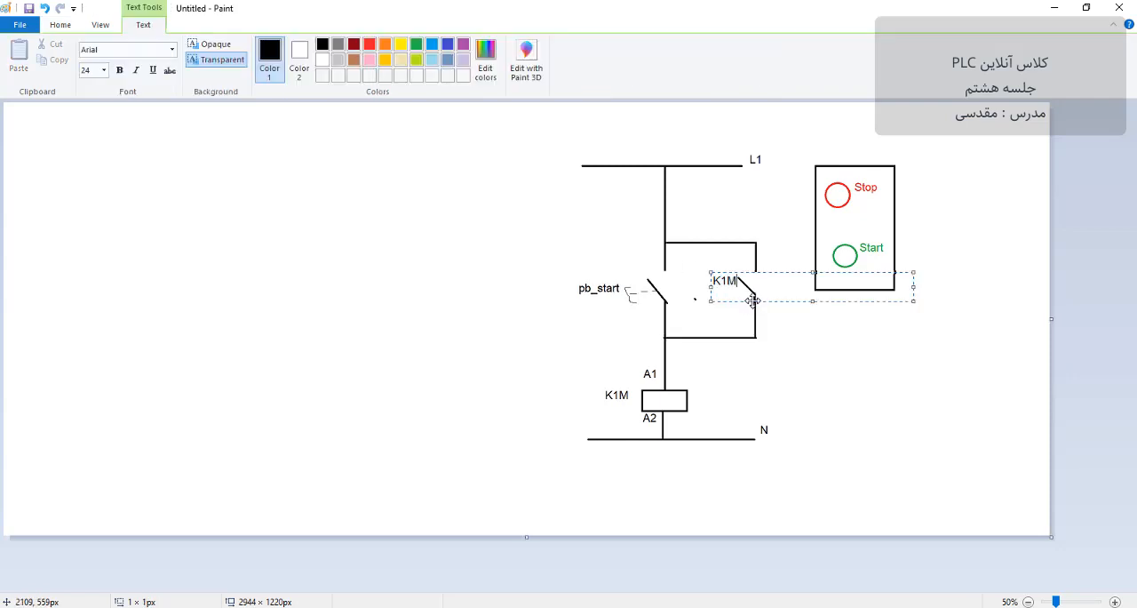
pyautogui.moveTo(759, 282); pyautogui.dragTo(755, 287)
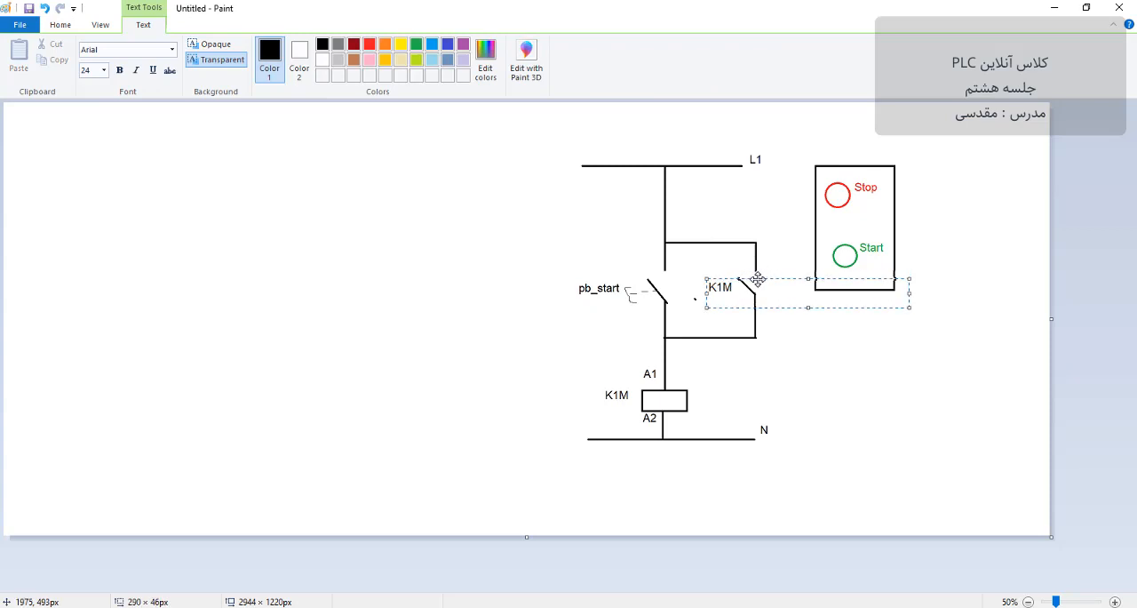
pyautogui.click(611, 257)
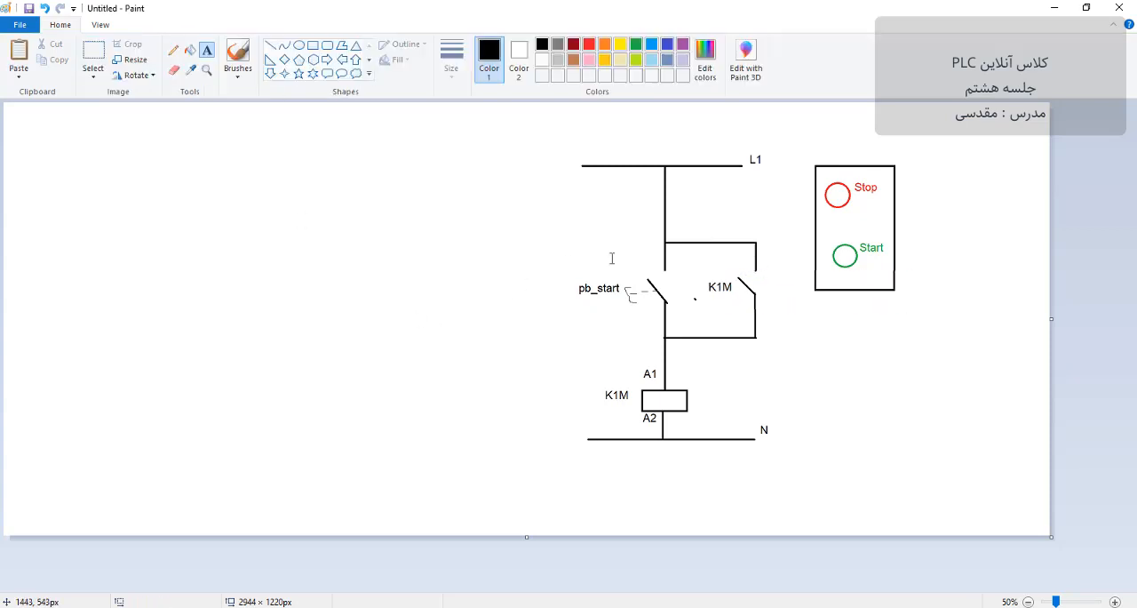
# Step: Label the K1M contact's upper terminal 13 and its lower terminal 14
pyautogui.click(737, 261)
pyautogui.write('13')
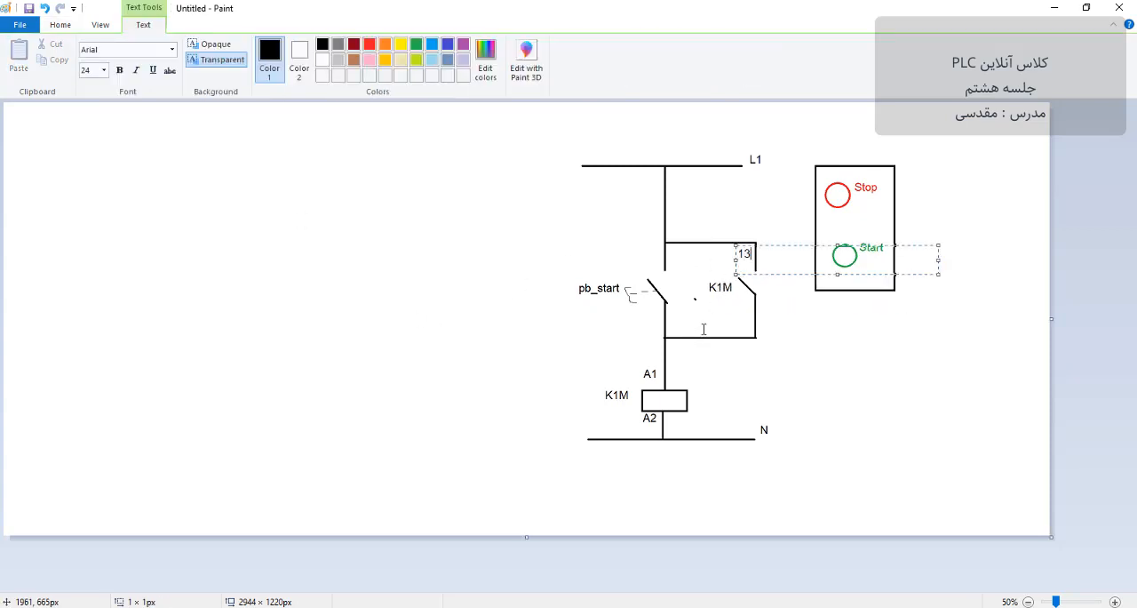
pyautogui.click(737, 319)
pyautogui.click(738, 293)
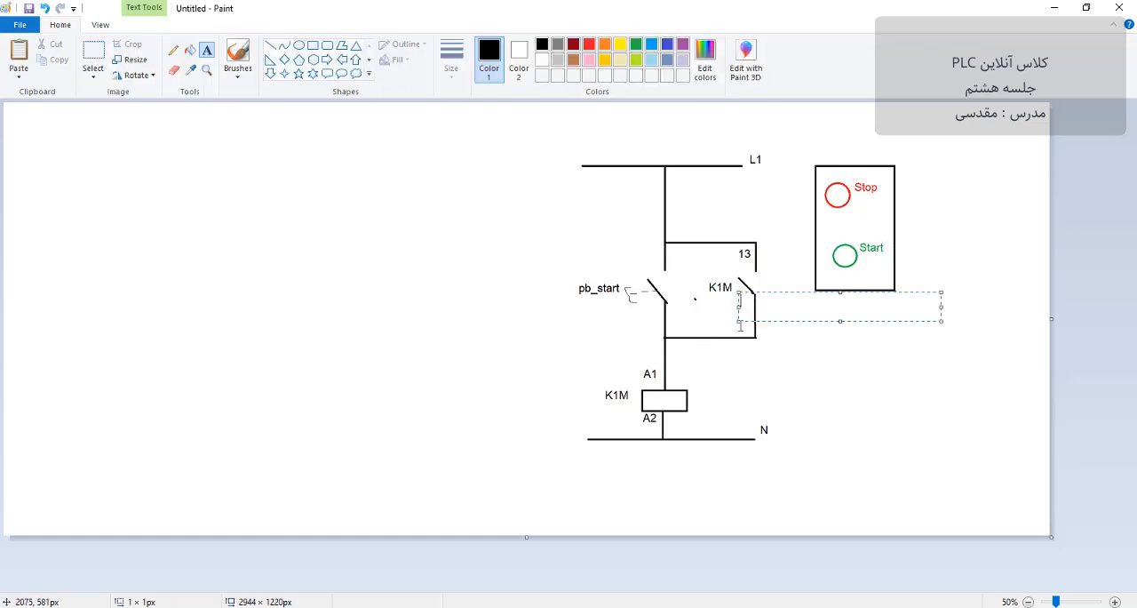
pyautogui.write('14')
pyautogui.click(692, 325)
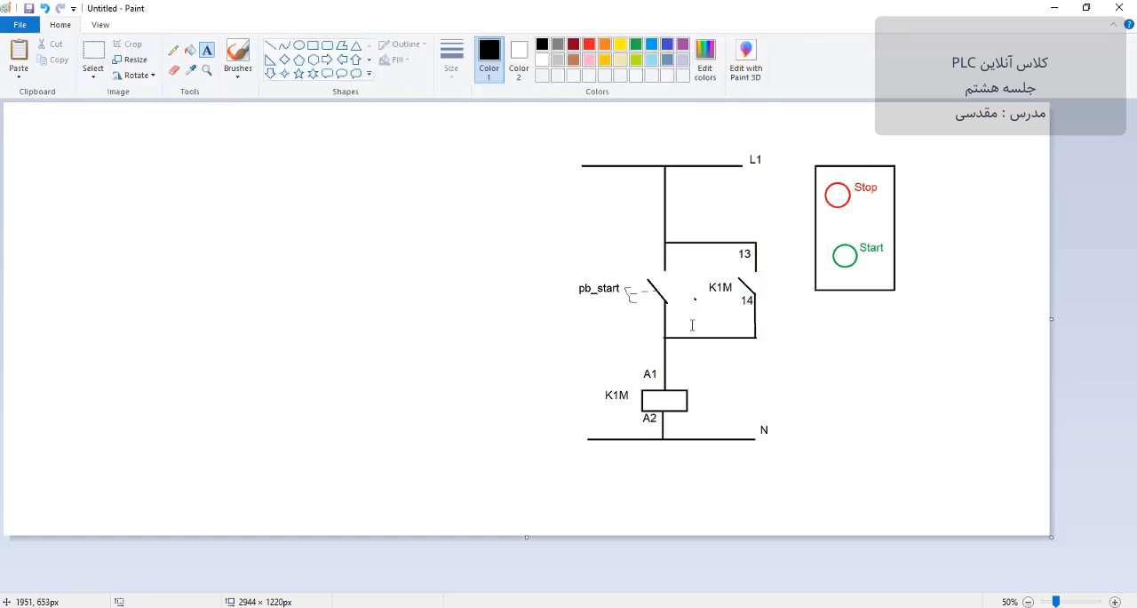
# Step: Trace freehand red current paths from L1 through the pb_start contact and through the K1M contact down to the coil
pyautogui.click(173, 51)
pyautogui.click(591, 47)
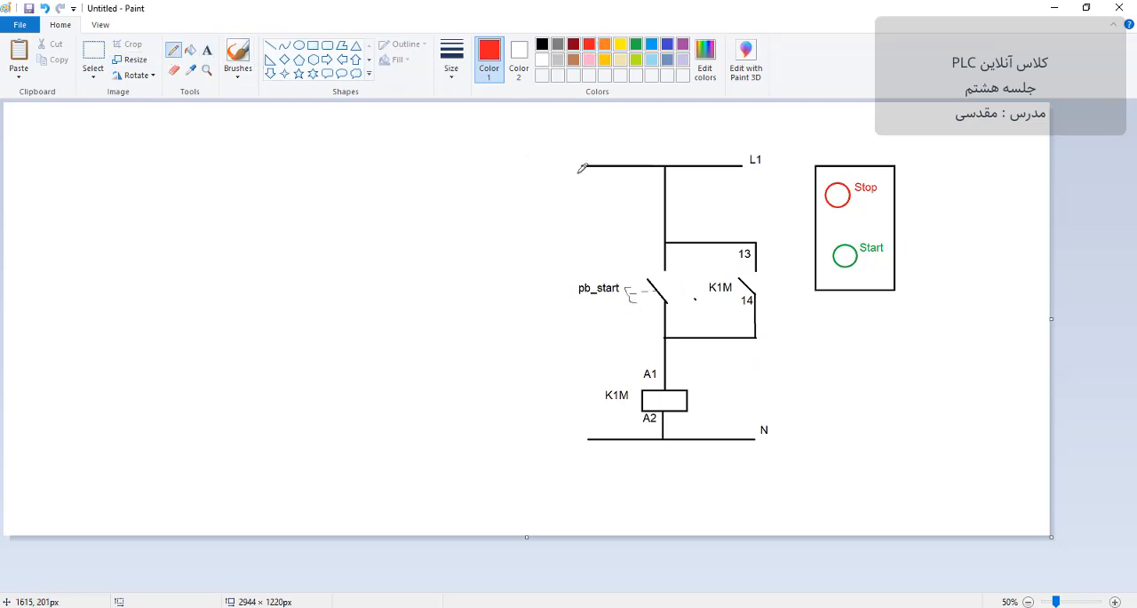
pyautogui.moveTo(578, 173)
pyautogui.mouseDown()
pyautogui.moveTo(638, 183)
pyautogui.moveTo(649, 264)
pyautogui.mouseUp()
pyautogui.moveTo(635, 184)
pyautogui.mouseDown()
pyautogui.moveTo(738, 189)
pyautogui.moveTo(768, 219)
pyautogui.moveTo(770, 266)
pyautogui.mouseUp()
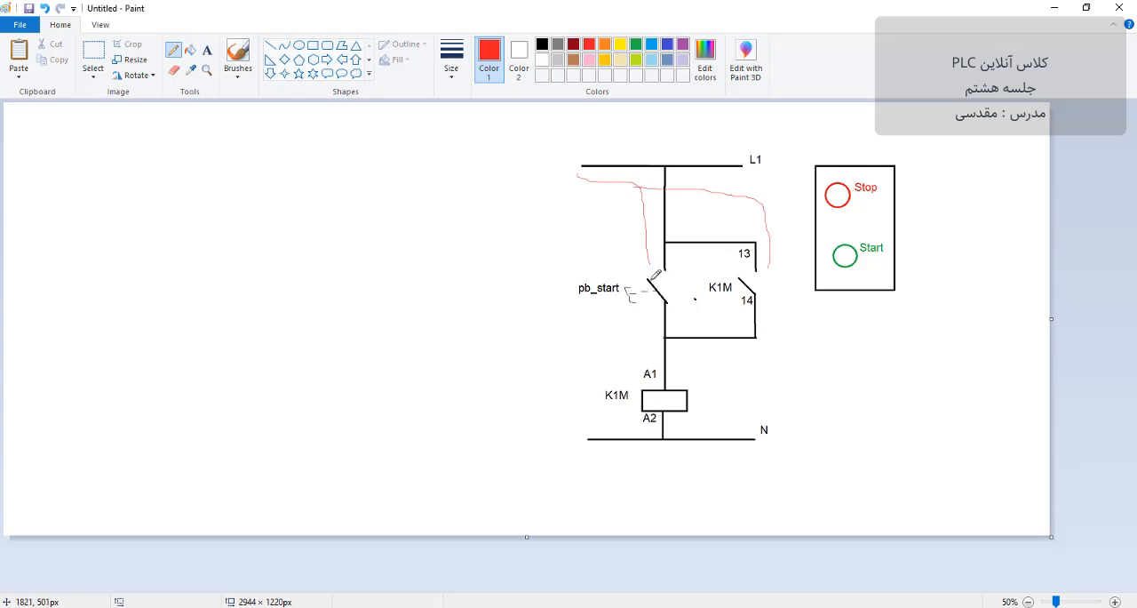
pyautogui.moveTo(649, 277); pyautogui.dragTo(648, 363)
pyautogui.moveTo(769, 265)
pyautogui.mouseDown()
pyautogui.moveTo(767, 303)
pyautogui.moveTo(680, 341)
pyautogui.mouseUp()
pyautogui.moveTo(671, 383); pyautogui.dragTo(669, 388)
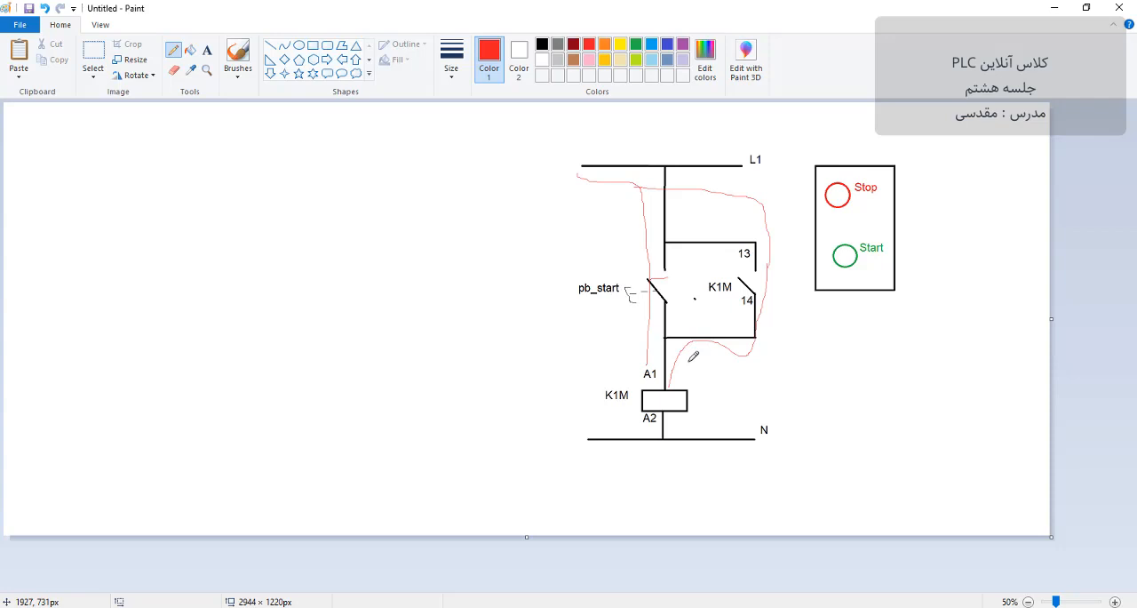
# Step: Trace the holding current path in green from L1 through the K1M contact to the coil, plus the feed above the branch
pyautogui.click(637, 43)
pyautogui.moveTo(582, 180)
pyautogui.mouseDown()
pyautogui.moveTo(631, 173)
pyautogui.moveTo(712, 187)
pyautogui.moveTo(765, 213)
pyautogui.moveTo(787, 304)
pyautogui.moveTo(670, 385)
pyautogui.mouseUp()
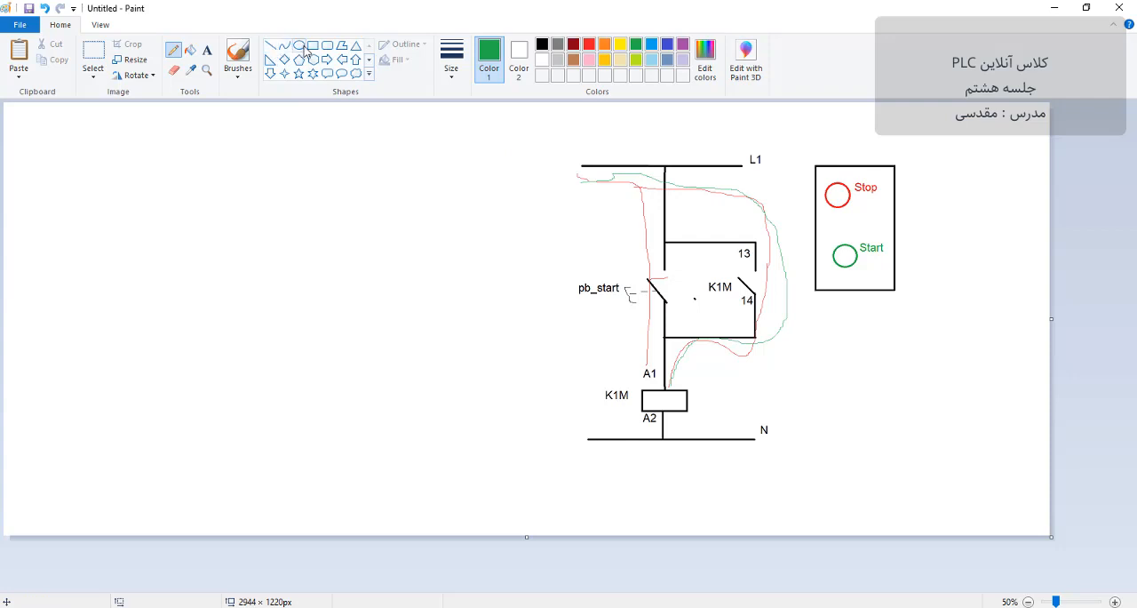
pyautogui.moveTo(769, 227)
pyautogui.mouseDown()
pyautogui.moveTo(680, 224)
pyautogui.moveTo(674, 162)
pyautogui.mouseUp()
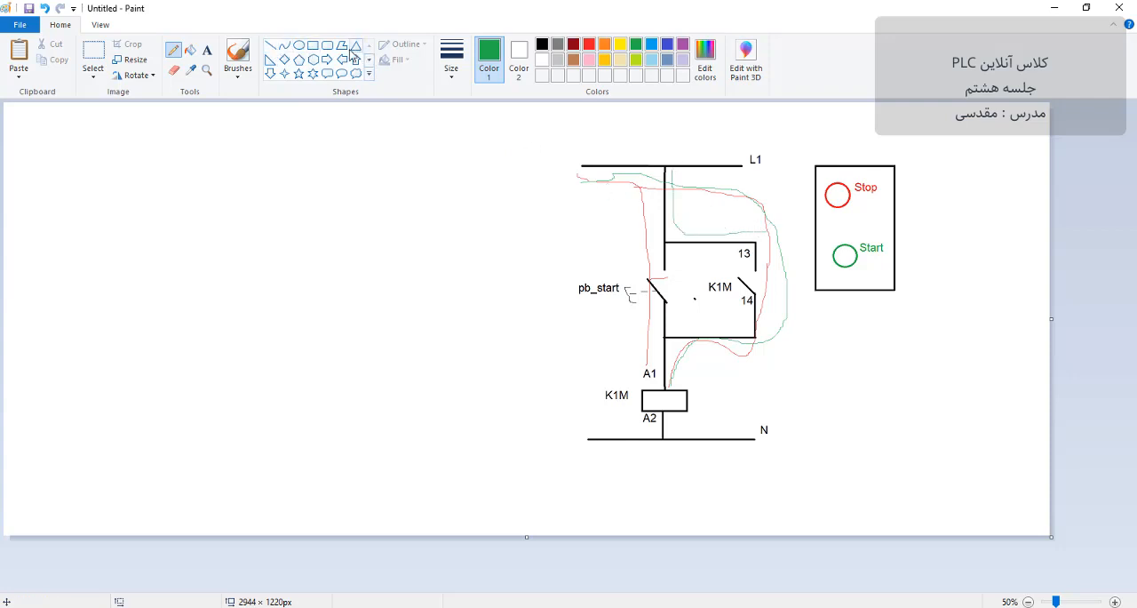
# Step: Delete a section of about 59 × 49 px from the vertical wire between L1 and the parallel branch
pyautogui.click(270, 45)
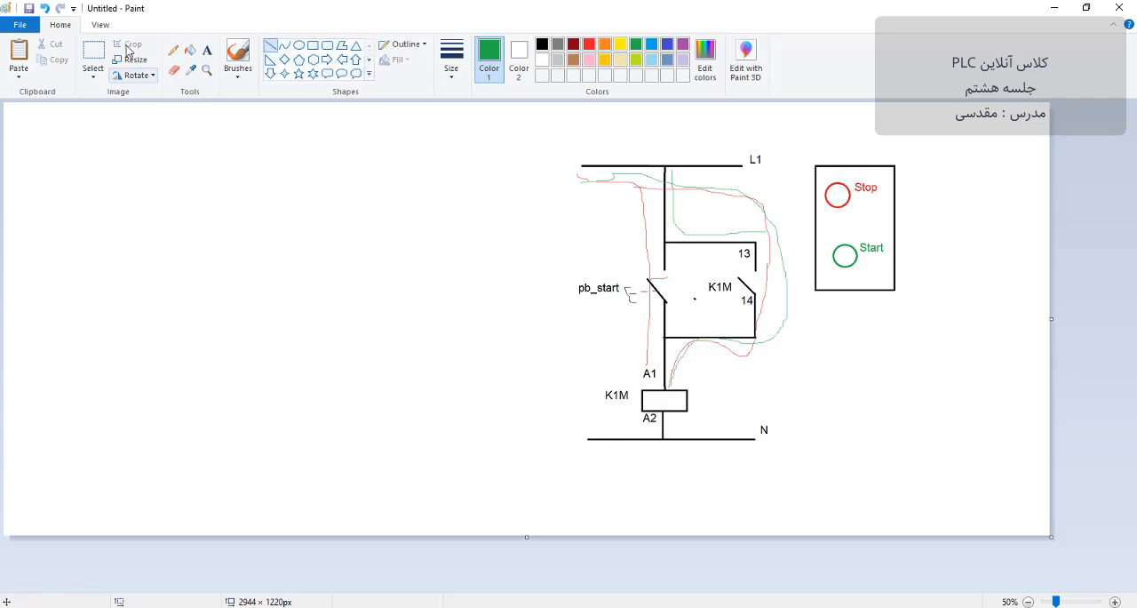
pyautogui.click(93, 55)
pyautogui.moveTo(653, 199); pyautogui.dragTo(680, 221)
pyautogui.press('Delete')
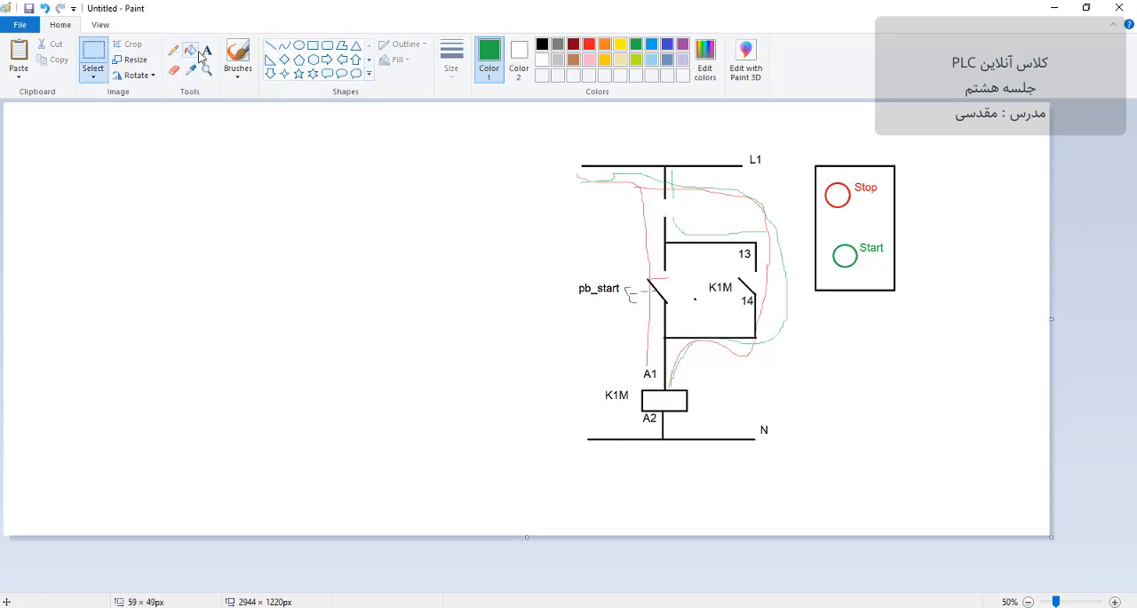
# Step: Draw a black normally closed contact in the gap below L1 and sketch a dashed pushbutton actuator beside it
pyautogui.click(270, 45)
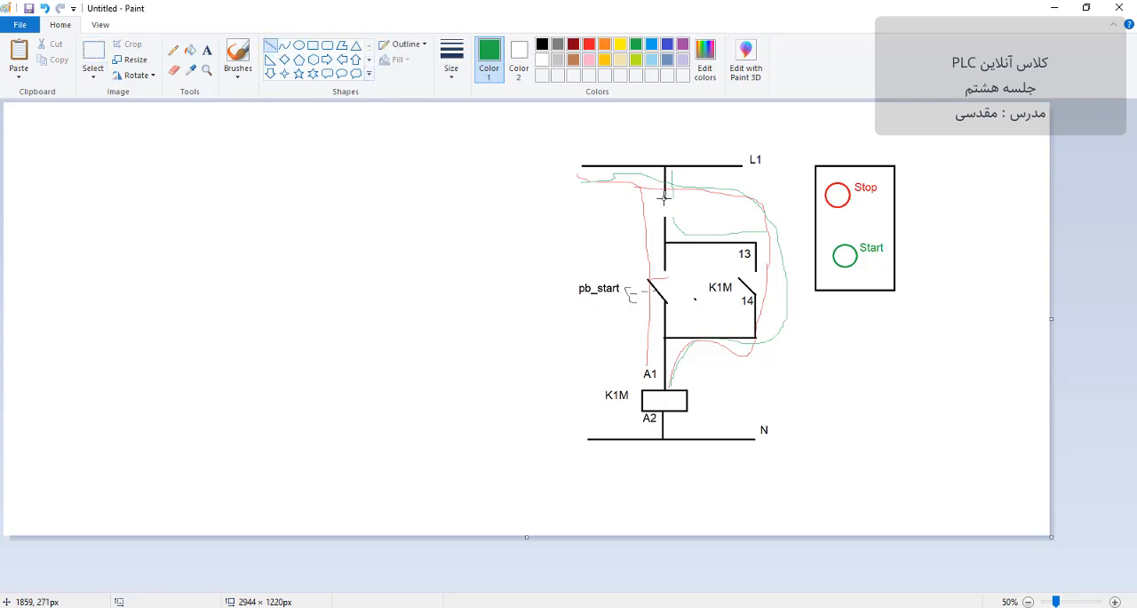
pyautogui.moveTo(663, 199); pyautogui.dragTo(687, 198)
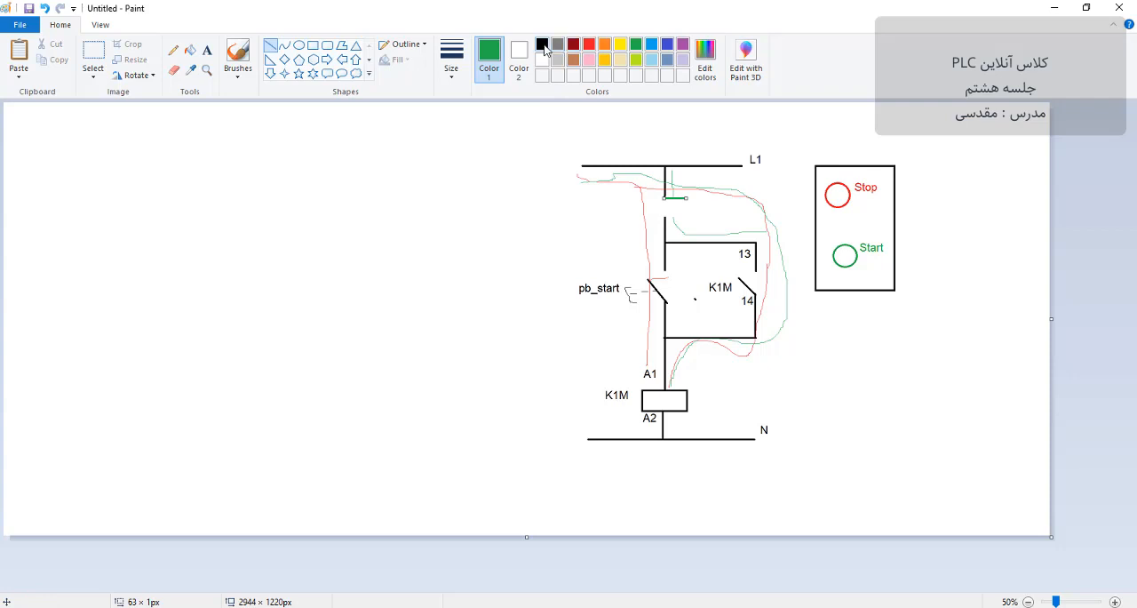
pyautogui.click(542, 45)
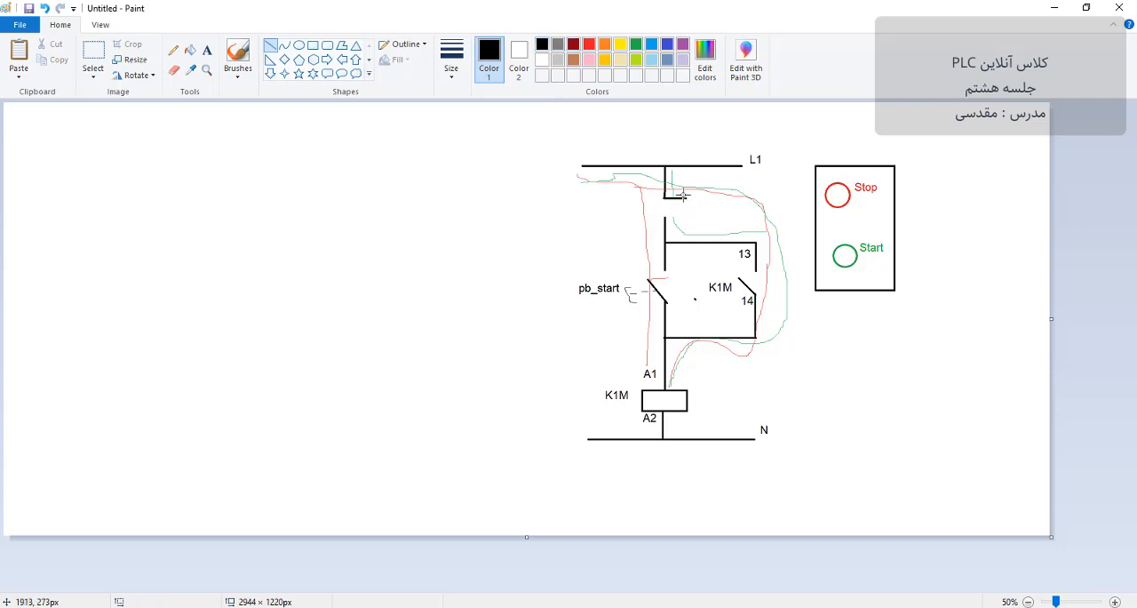
pyautogui.moveTo(684, 188); pyautogui.dragTo(666, 217)
pyautogui.click(173, 50)
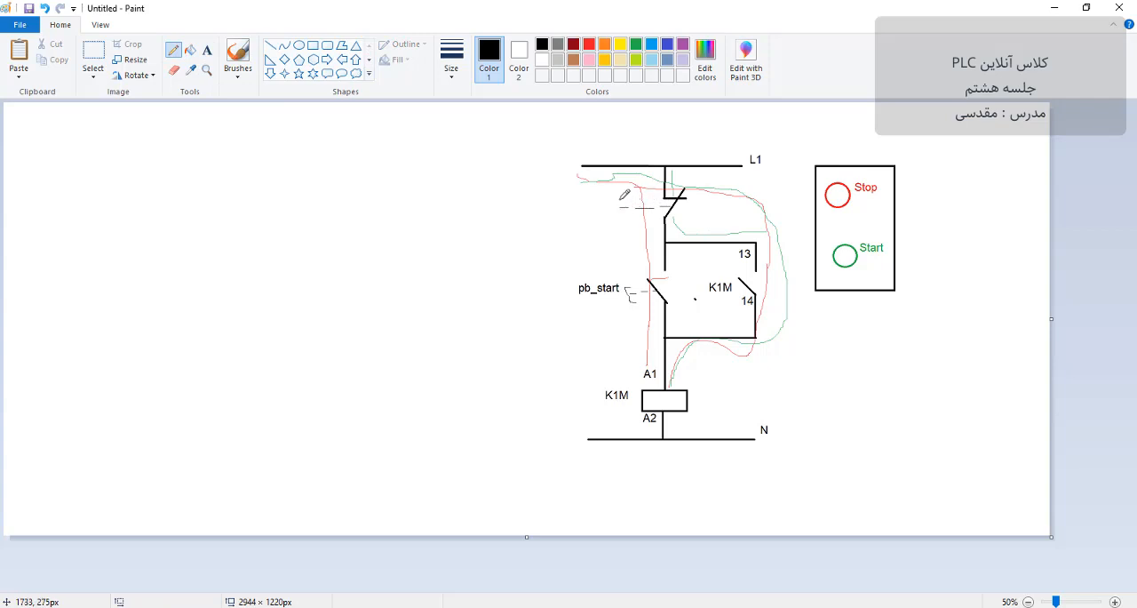
pyautogui.moveTo(628, 202); pyautogui.dragTo(627, 216)
# Step: Label the normally closed pushbutton contact below L1 "pb_stop"
pyautogui.click(207, 51)
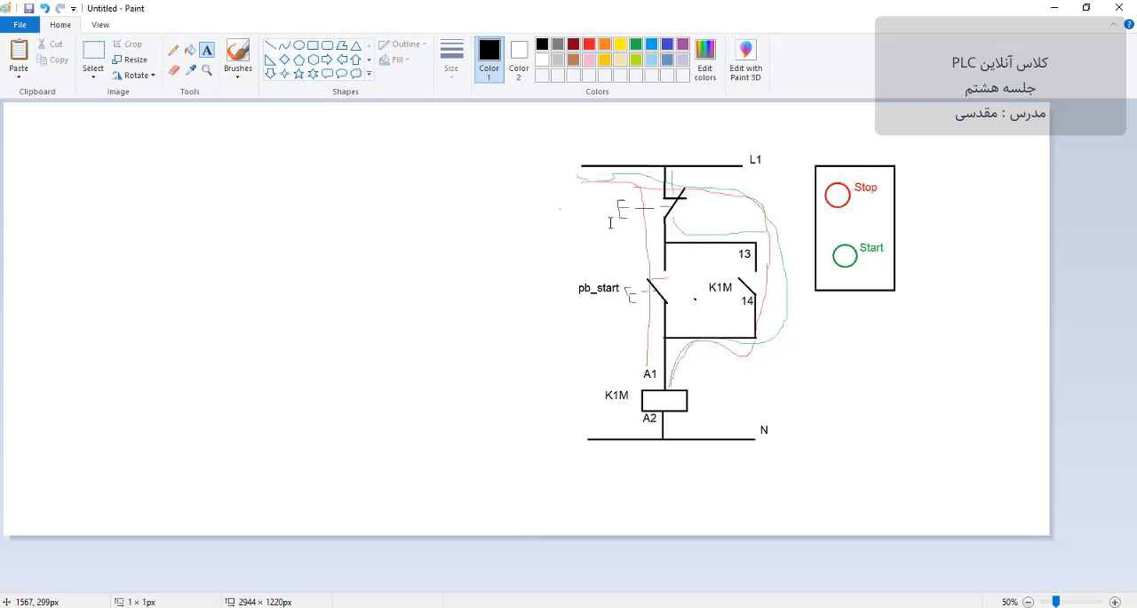
pyautogui.click(560, 194)
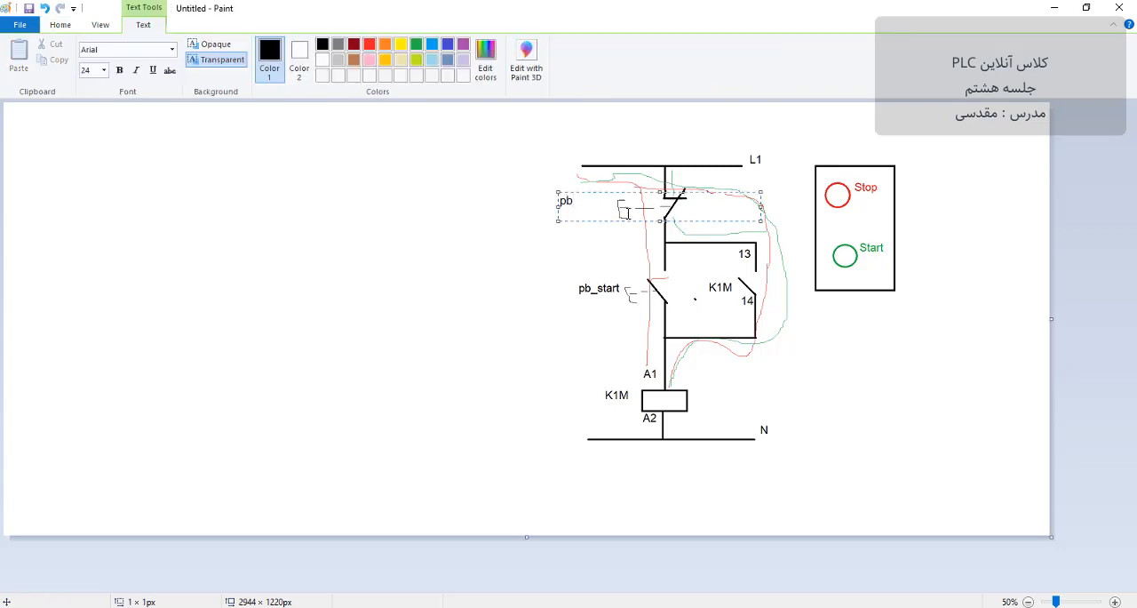
pyautogui.write('pb_stop')
pyautogui.click(590, 328)
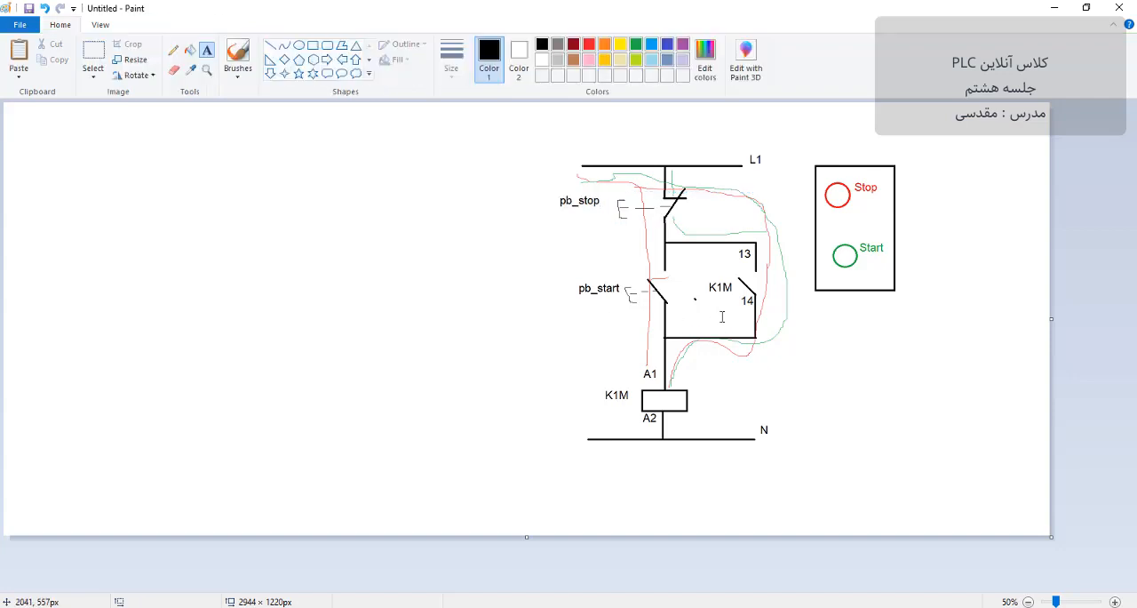
# Step: Switch to FluidSIM-P, move its window fully into view and place a +24V electrical connection near the empty circuit's upper-left corner
pyautogui.click(656, 607)
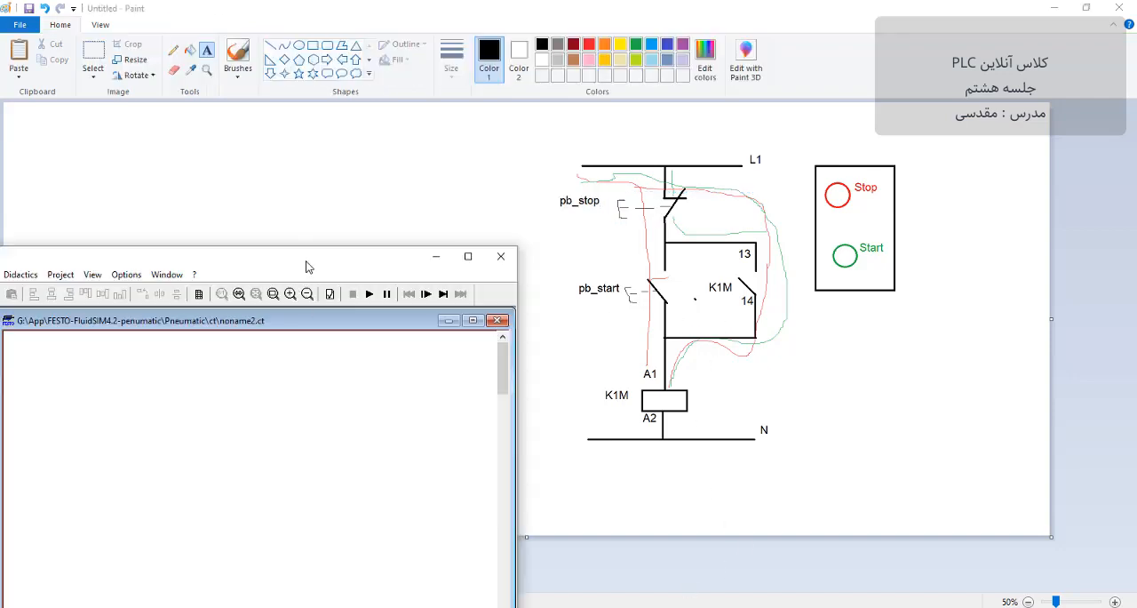
pyautogui.moveTo(308, 259); pyautogui.dragTo(714, 119)
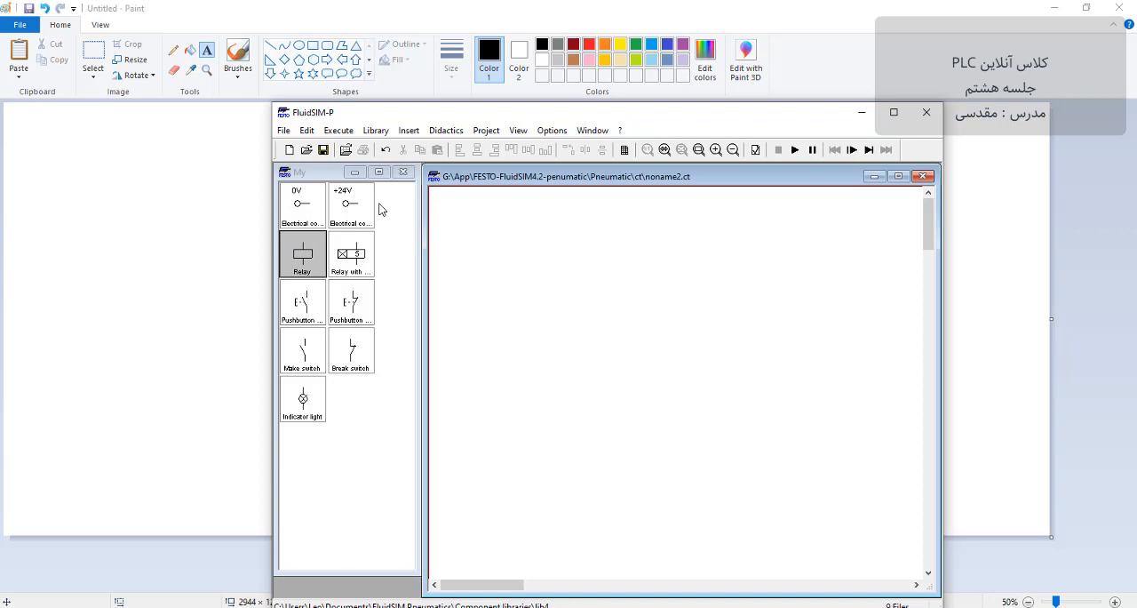
pyautogui.moveTo(352, 208); pyautogui.dragTo(478, 239)
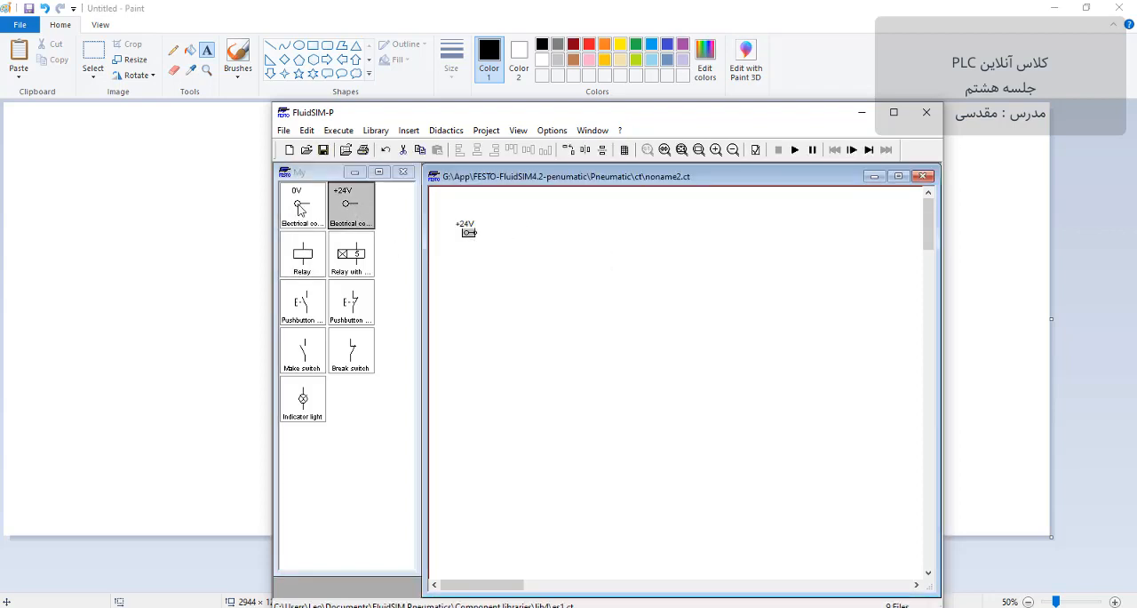
# Step: Place a 0V electrical connection well below the +24V one, then resize and reposition the window beside the Paint drawing
pyautogui.moveTo(387, 279)
pyautogui.mouseDown()
pyautogui.moveTo(480, 468)
pyautogui.moveTo(452, 450)
pyautogui.moveTo(462, 452)
pyautogui.mouseUp()
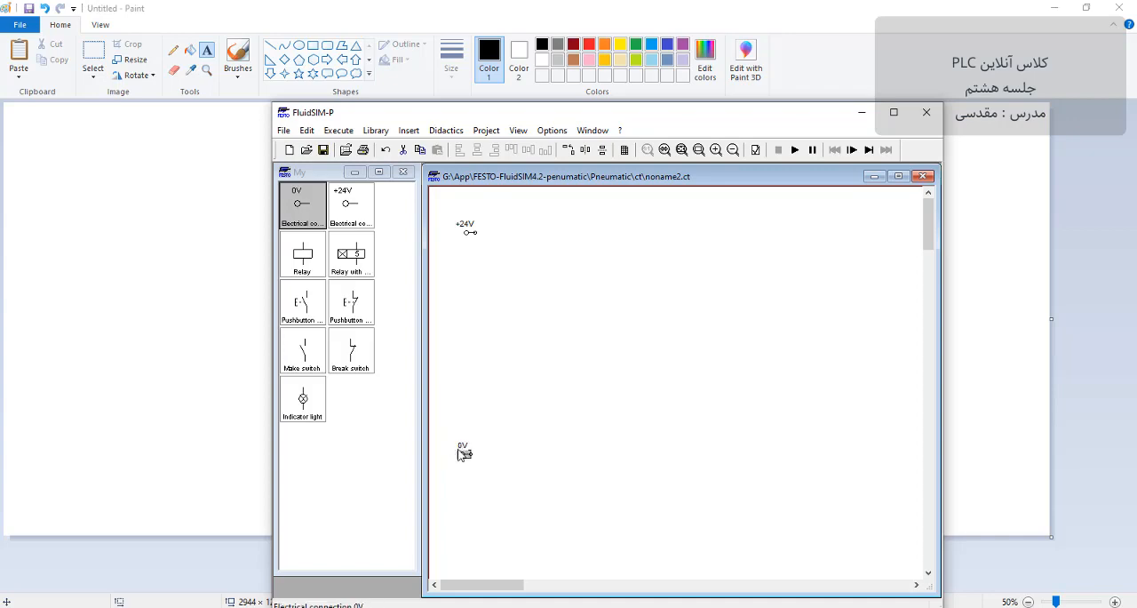
pyautogui.moveTo(626, 116)
pyautogui.mouseDown()
pyautogui.moveTo(645, 271)
pyautogui.moveTo(372, 96)
pyautogui.moveTo(324, 114)
pyautogui.mouseUp()
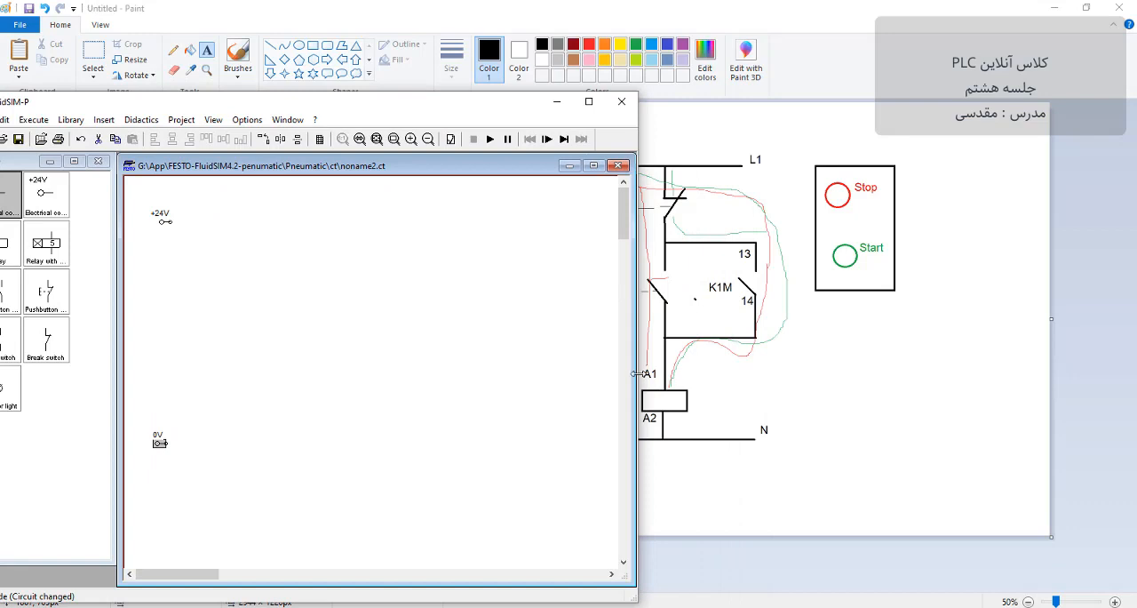
pyautogui.moveTo(636, 373); pyautogui.dragTo(519, 359)
pyautogui.moveTo(339, 110); pyautogui.dragTo(405, 87)
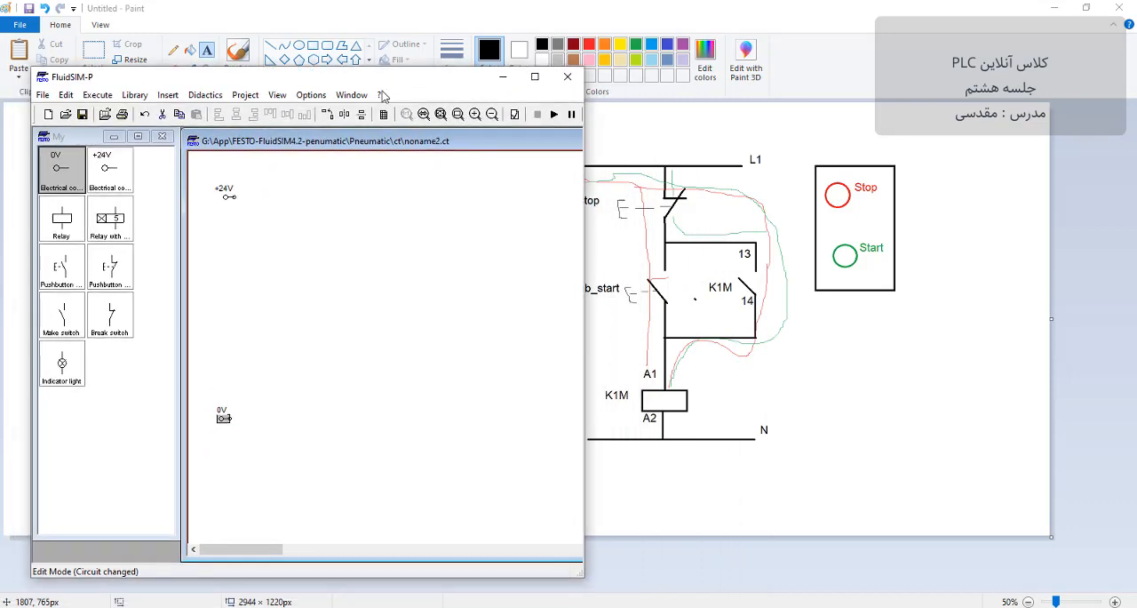
# Step: Place a break pushbutton, a make pushbutton below it, a make switch beside that pushbutton, and a relay above the 0V level
pyautogui.click(114, 276)
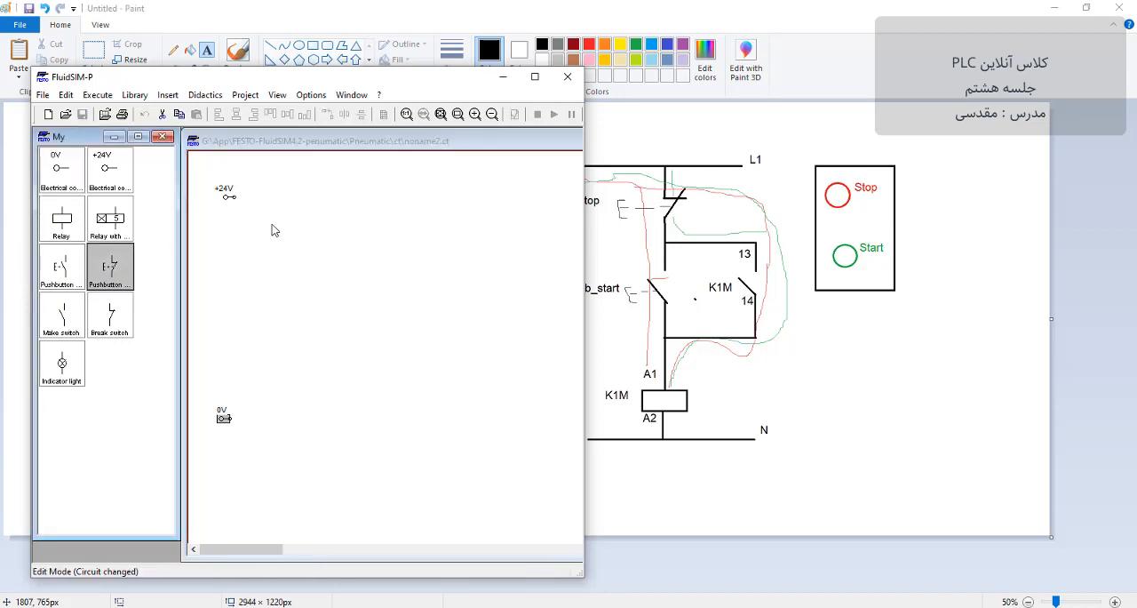
pyautogui.moveTo(106, 270); pyautogui.dragTo(274, 233)
pyautogui.moveTo(61, 274); pyautogui.dragTo(272, 288)
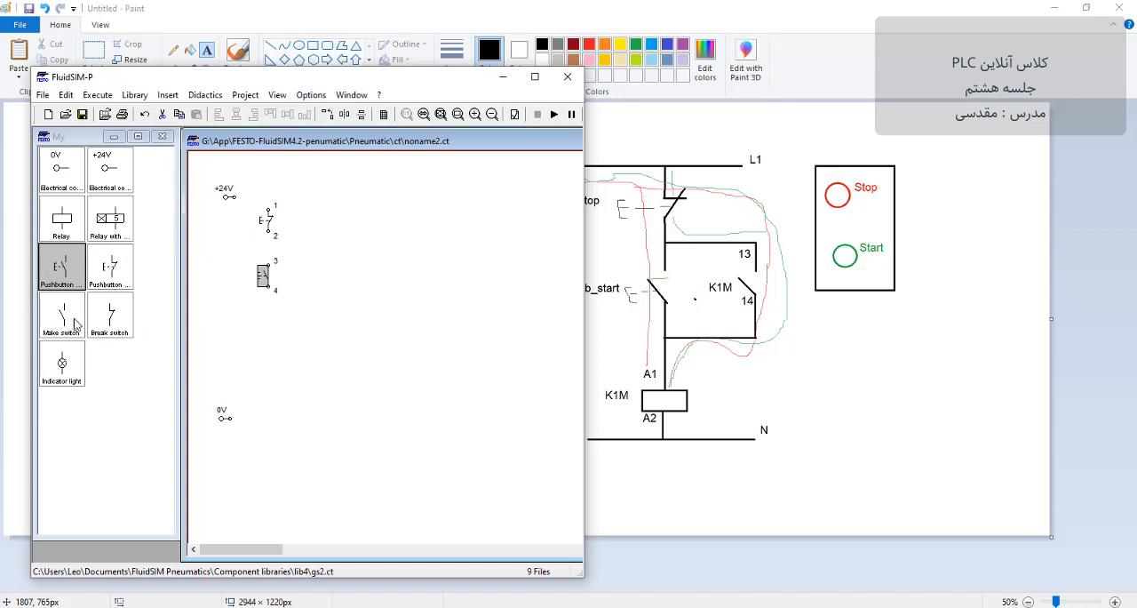
pyautogui.moveTo(68, 322); pyautogui.dragTo(305, 271)
pyautogui.moveTo(61, 220); pyautogui.dragTo(269, 356)
pyautogui.click(310, 221)
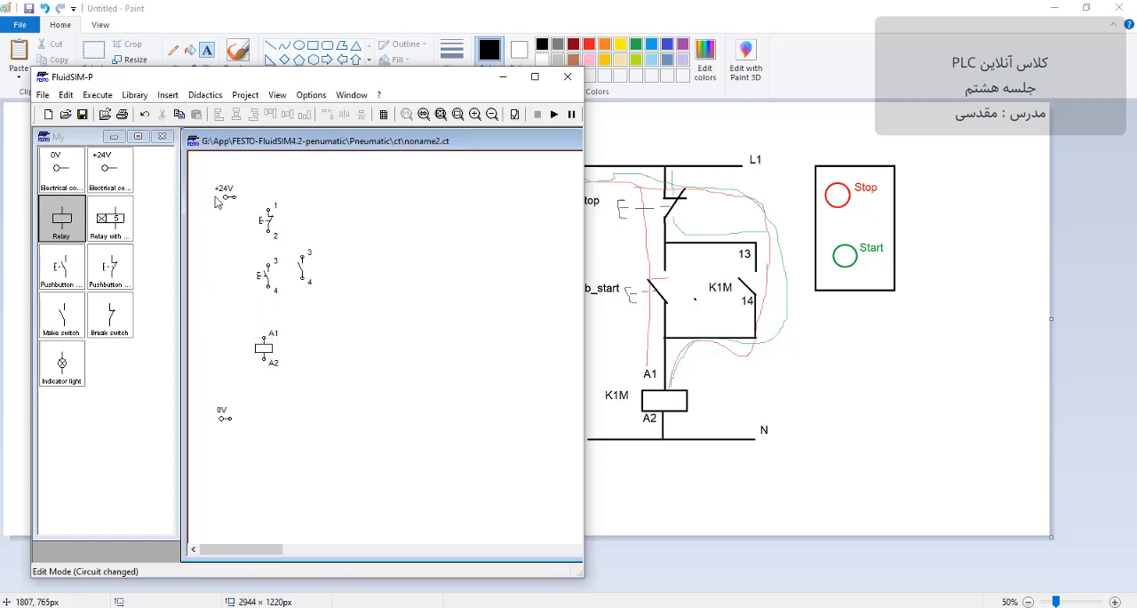
# Step: Wire the +24V connection, break pushbutton, make pushbutton, relay coil and 0V connection in series
pyautogui.moveTo(267, 203); pyautogui.dragTo(267, 206)
pyautogui.moveTo(264, 271)
pyautogui.mouseDown()
pyautogui.moveTo(267, 336)
pyautogui.moveTo(229, 418)
pyautogui.mouseUp()
pyautogui.hotkey('ctrl', '+')
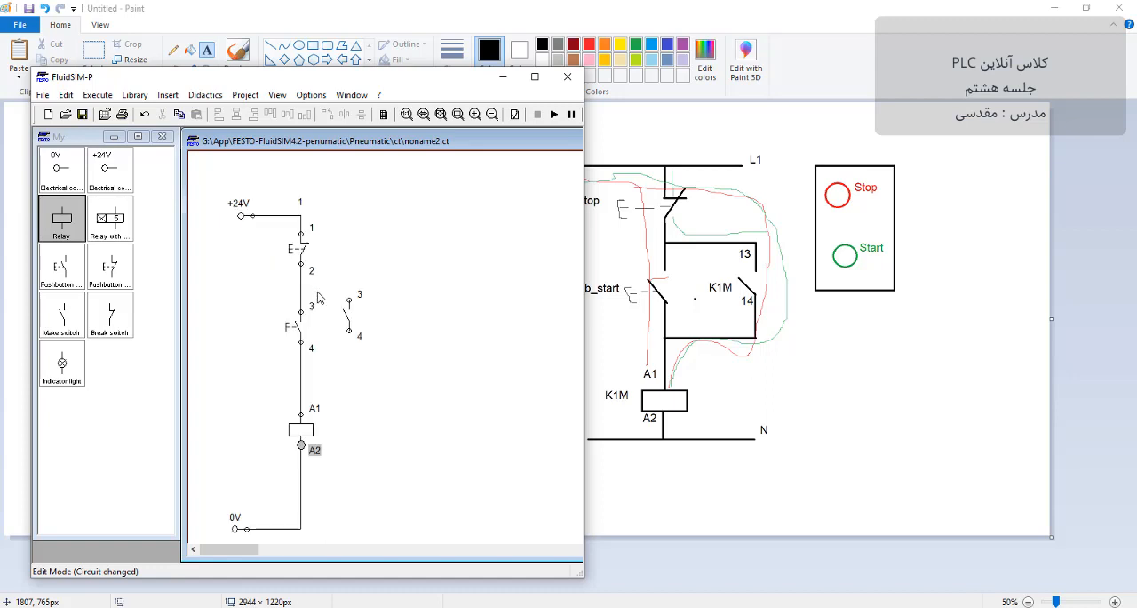
# Step: Wire the make switch in parallel with the make pushbutton and line it up with that pushbutton
pyautogui.moveTo(349, 299); pyautogui.dragTo(301, 282)
pyautogui.moveTo(349, 330); pyautogui.dragTo(302, 366)
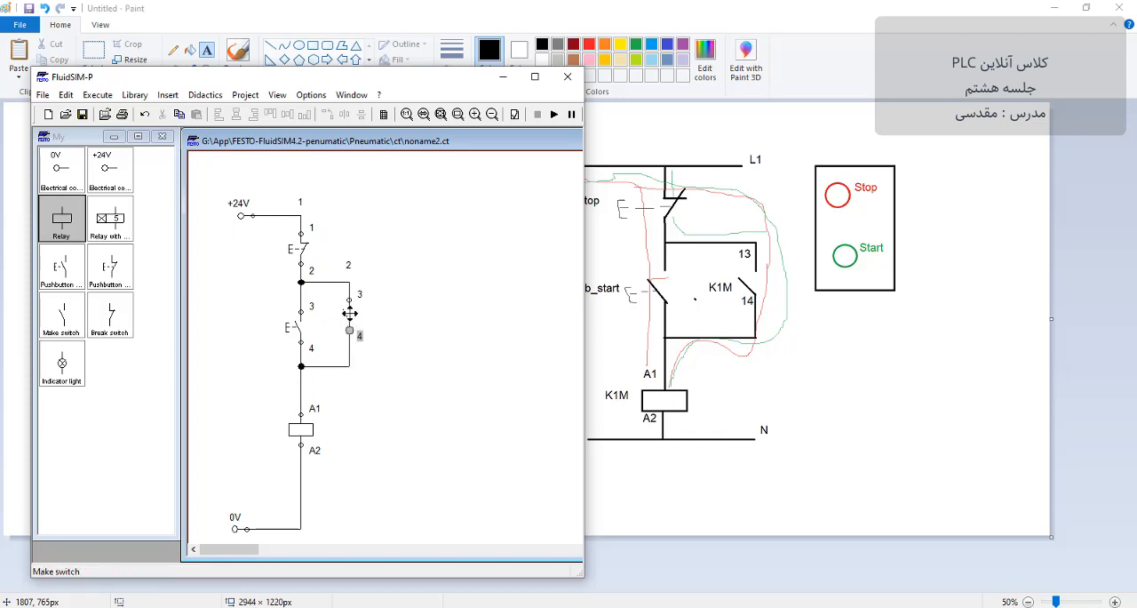
pyautogui.click(347, 321)
# Step: Label both the relay coil and the make switch in the parallel branch "K1M", and check the relay's contact table below the circuit
pyautogui.doubleClick(303, 431)
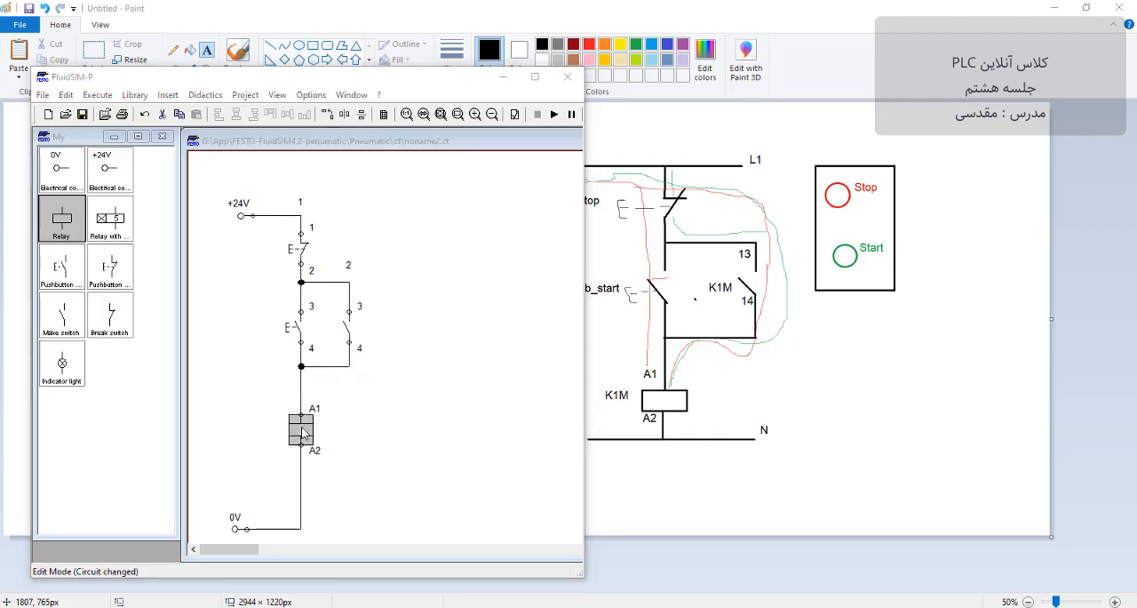
pyautogui.write('K1')
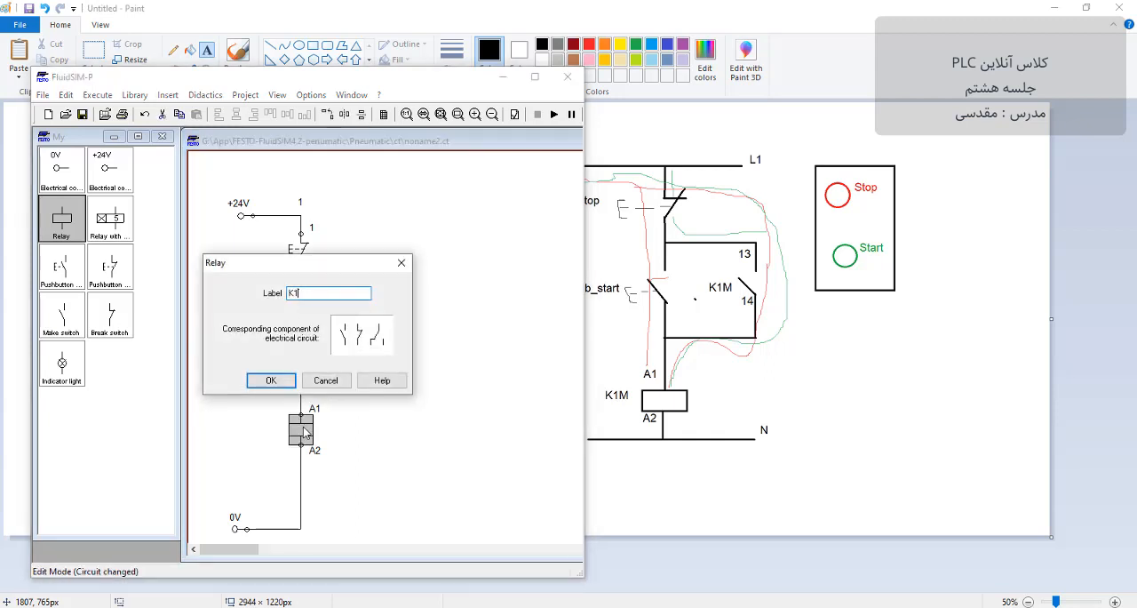
pyautogui.write('M')
pyautogui.press('Return')
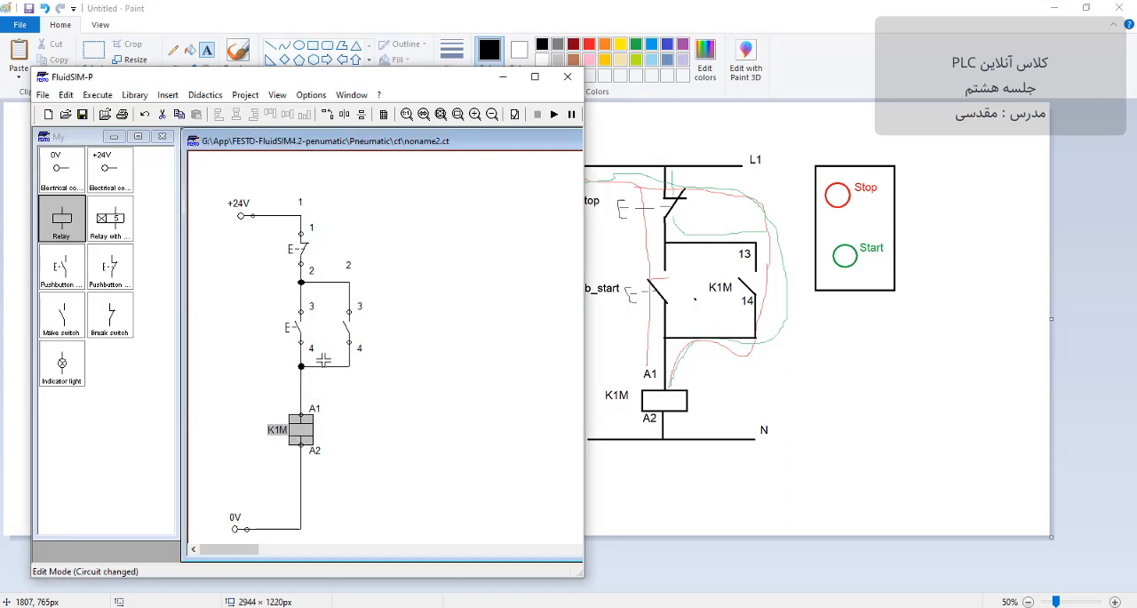
pyautogui.doubleClick(347, 329)
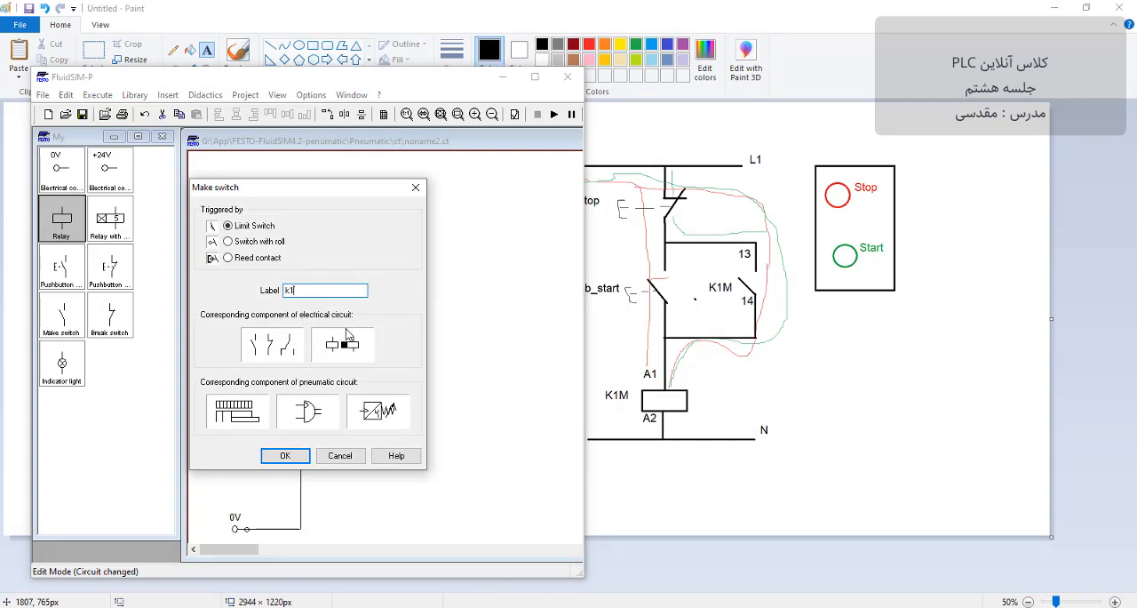
pyautogui.press('Return')
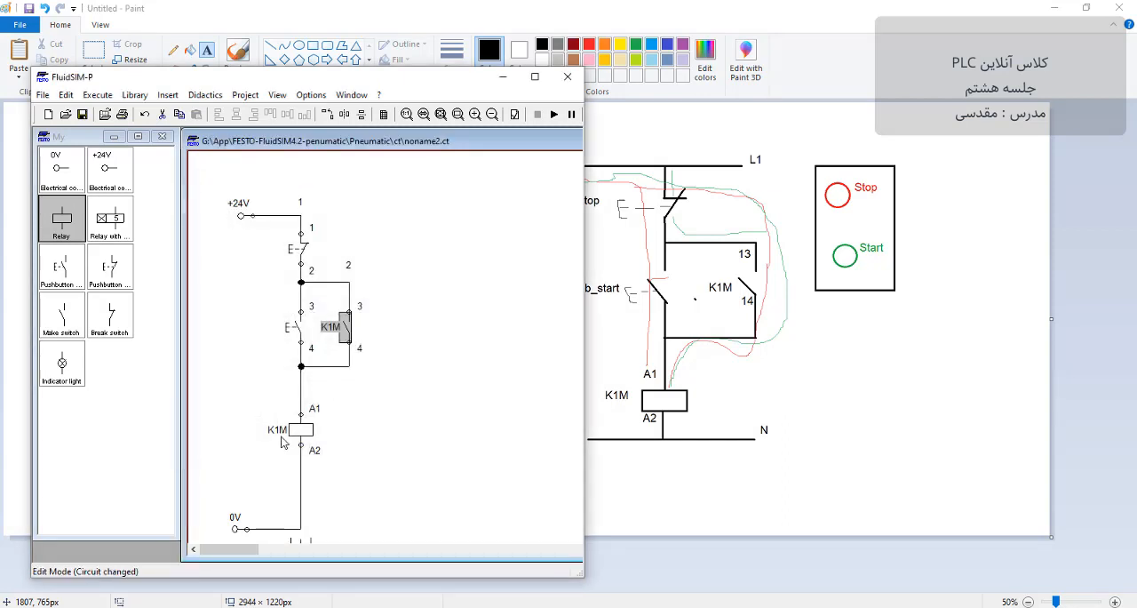
pyautogui.click(372, 405)
pyautogui.scroll(-2, 340, 422)
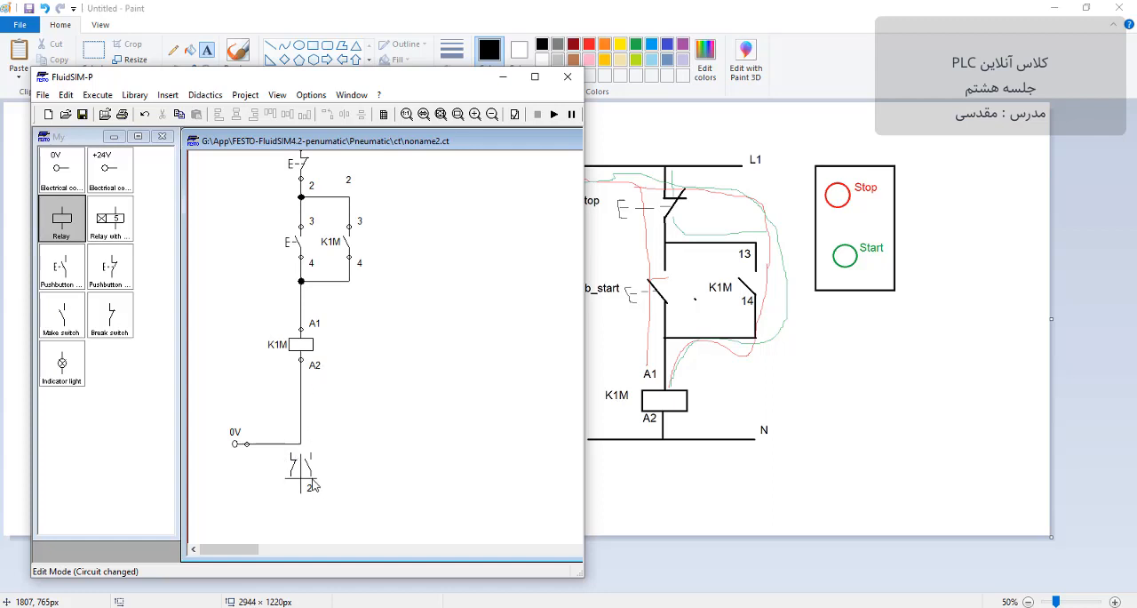
pyautogui.scroll(2, 316, 485)
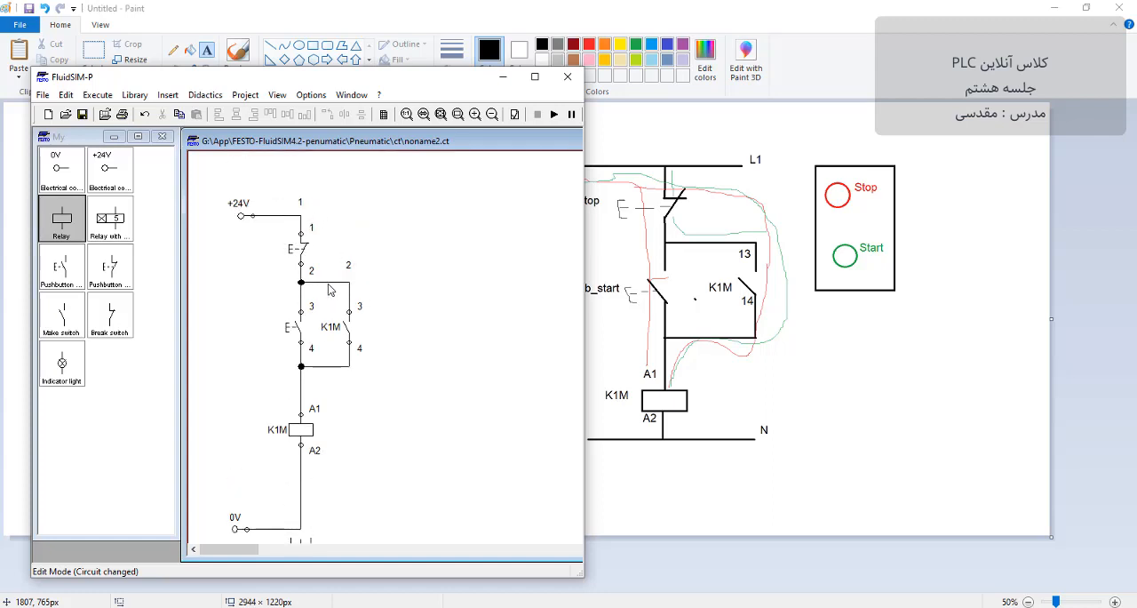
# Step: Label the break pushbutton "pb_stop" and the make pushbutton "pb_start"
pyautogui.doubleClick(303, 252)
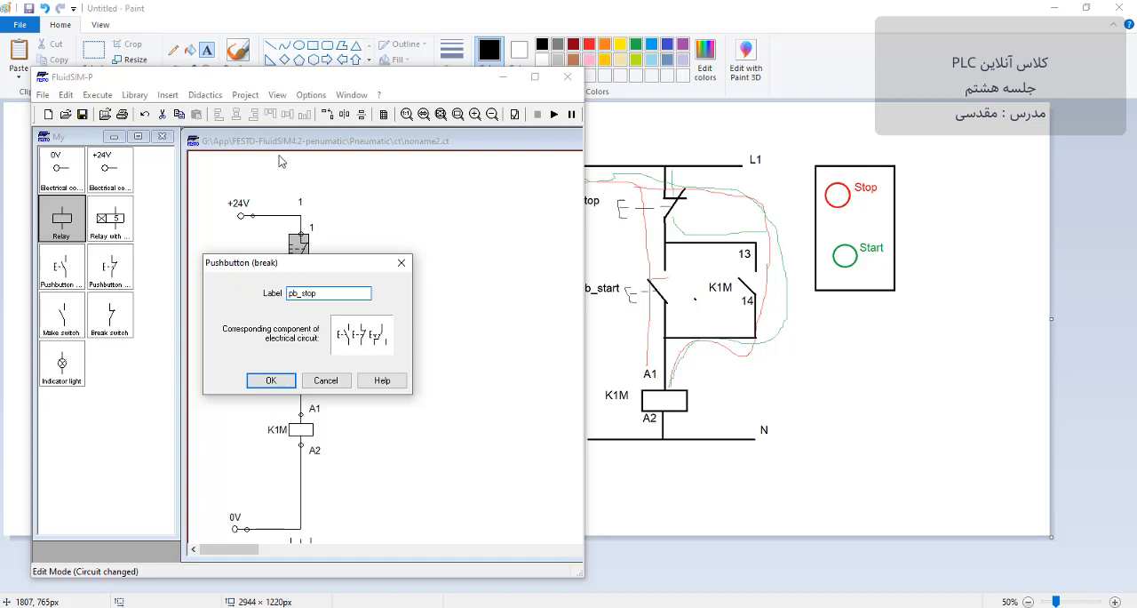
pyautogui.click(271, 381)
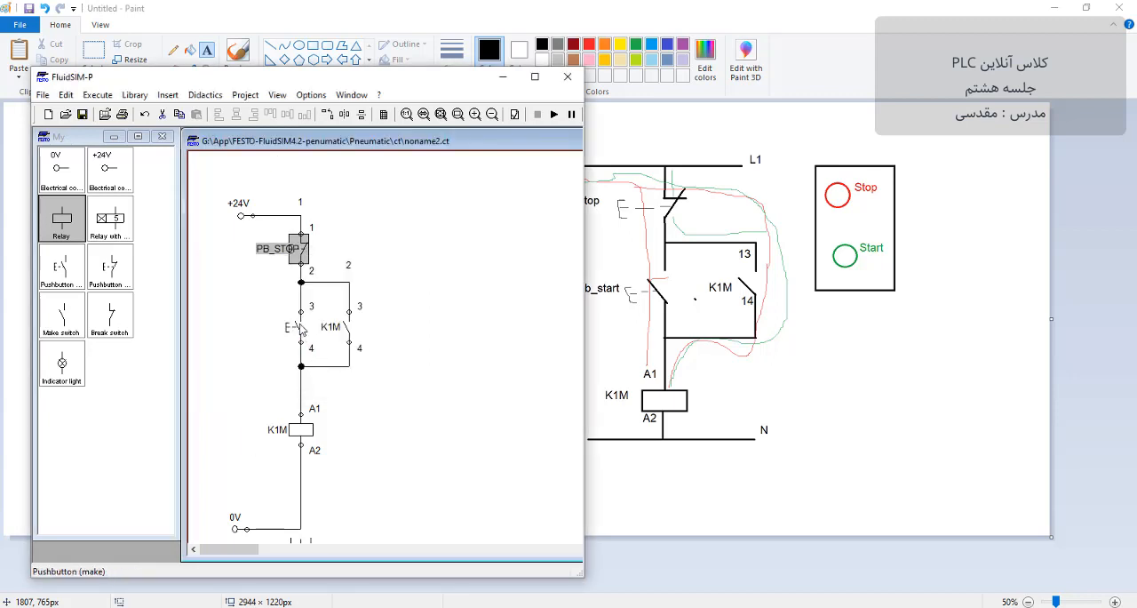
pyautogui.click(301, 328)
pyautogui.doubleClick(300, 329)
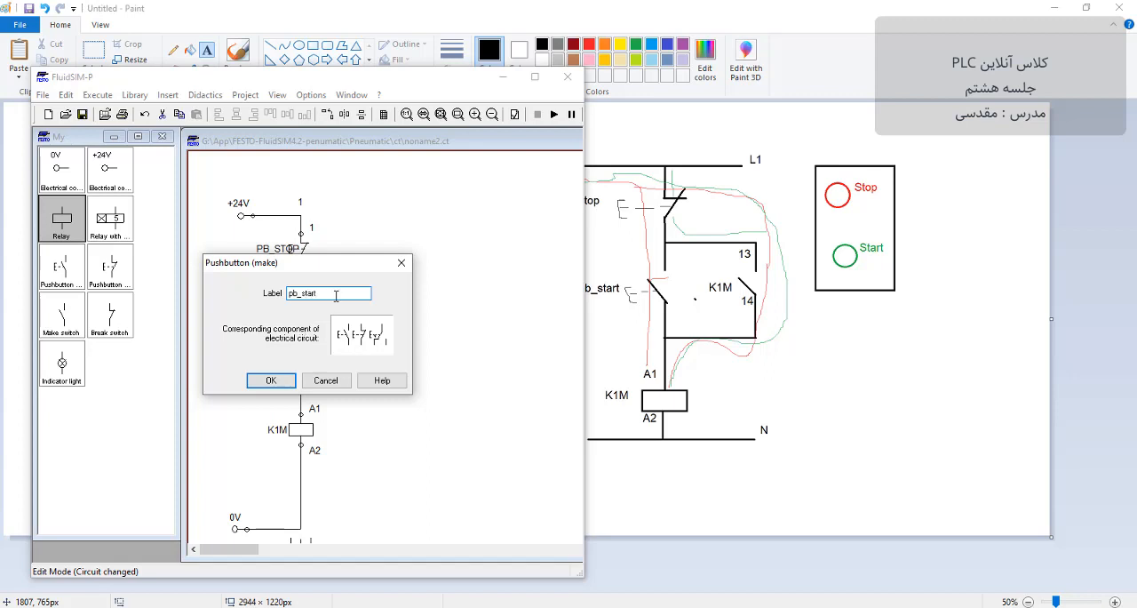
pyautogui.click(267, 379)
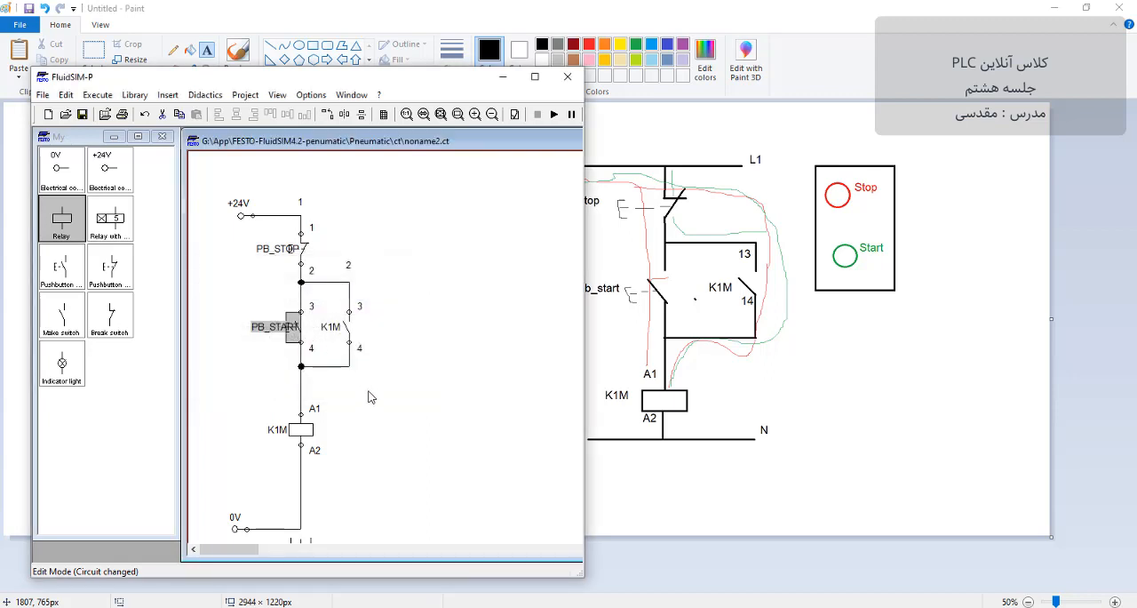
# Step: Shift the PB_START and PB_STOP labels sideways so they clear their pushbutton symbols
pyautogui.moveTo(263, 327); pyautogui.dragTo(242, 327)
pyautogui.click(251, 350)
pyautogui.click(279, 257)
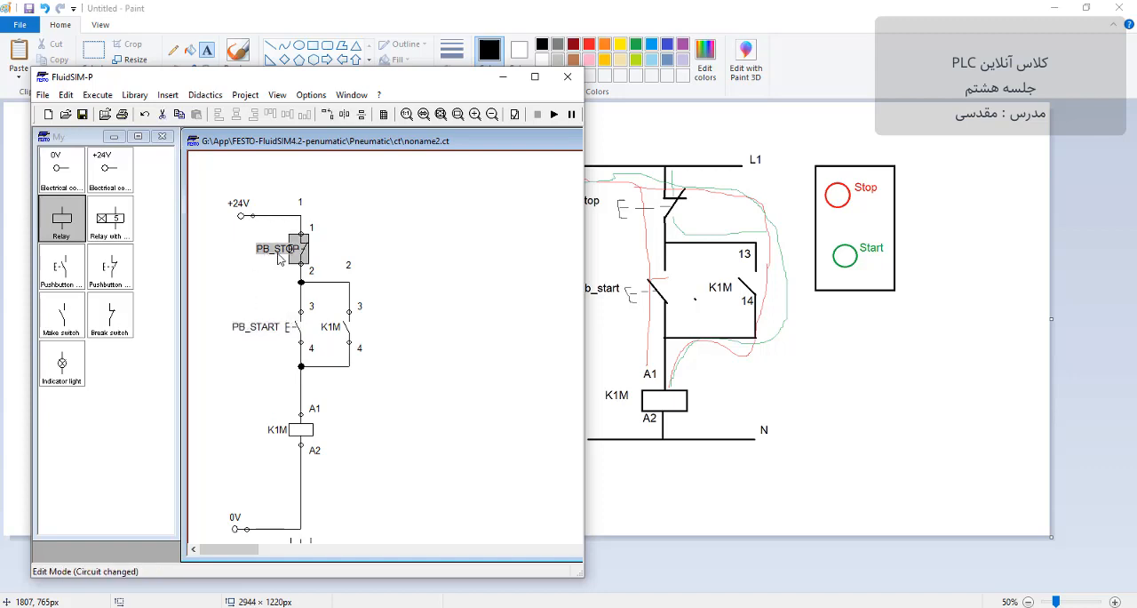
pyautogui.moveTo(273, 249); pyautogui.dragTo(256, 249)
pyautogui.click(445, 275)
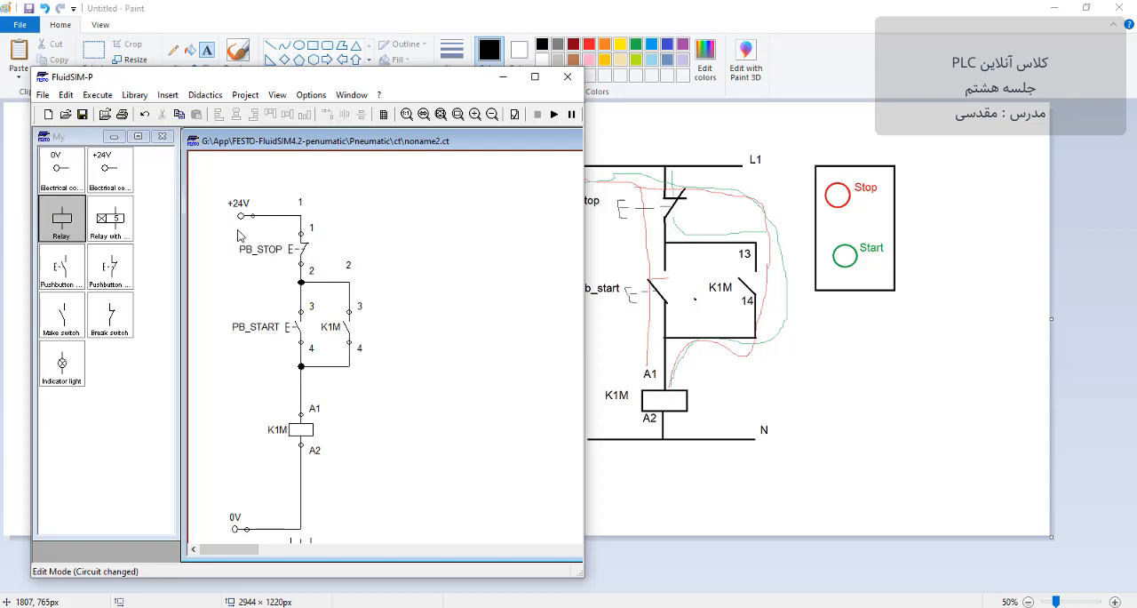
# Step: Place an indicator light beside the K1M relay coil and wire it in parallel with the coil
pyautogui.moveTo(61, 365); pyautogui.dragTo(301, 401)
pyautogui.click(354, 410)
pyautogui.moveTo(345, 443); pyautogui.dragTo(302, 445)
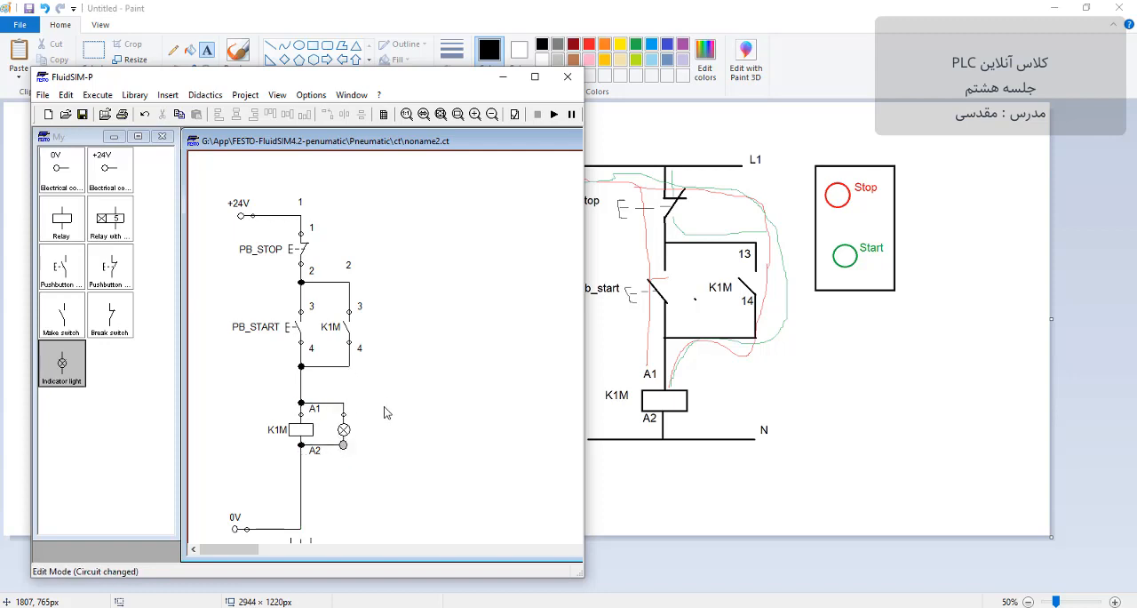
# Step: Set the indicator light's signal color to green and recheck the setting
pyautogui.doubleClick(344, 430)
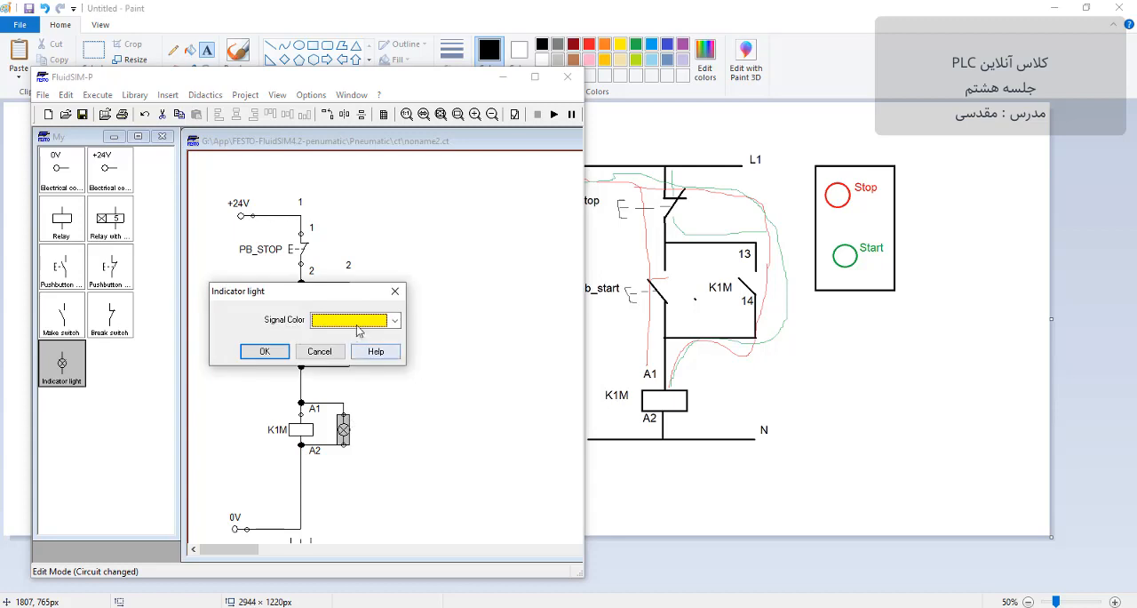
pyautogui.click(359, 330)
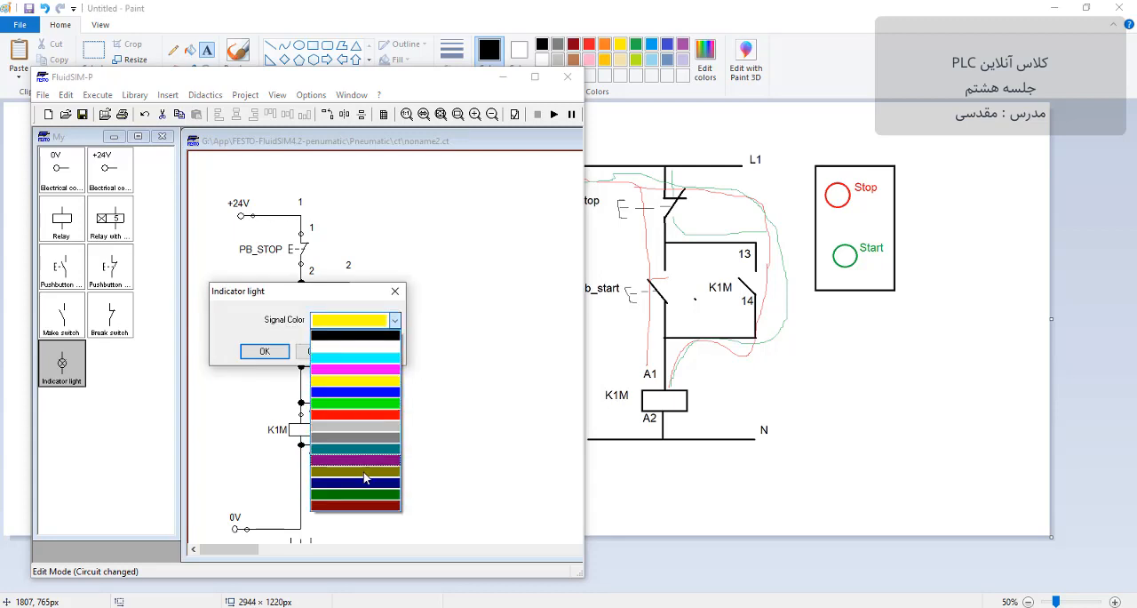
pyautogui.click(356, 403)
pyautogui.click(264, 351)
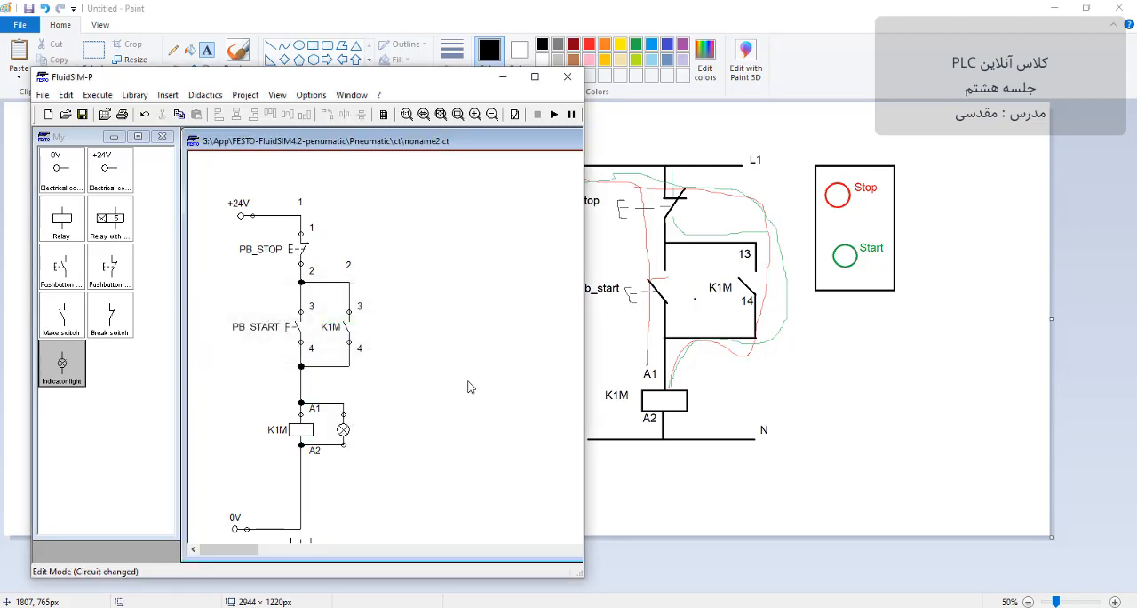
pyautogui.doubleClick(344, 430)
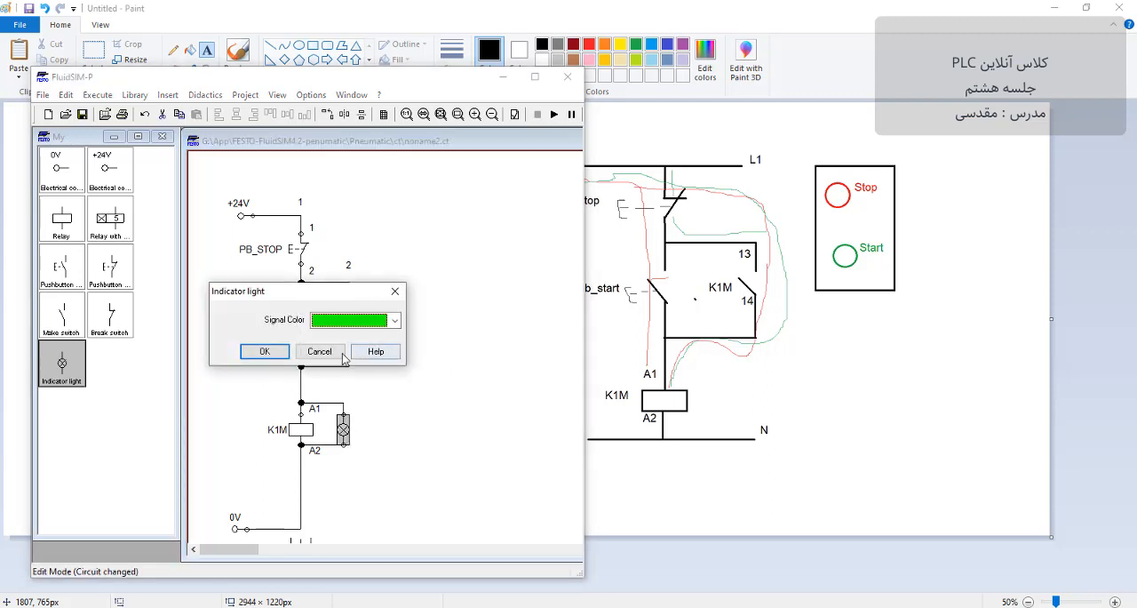
pyautogui.click(263, 351)
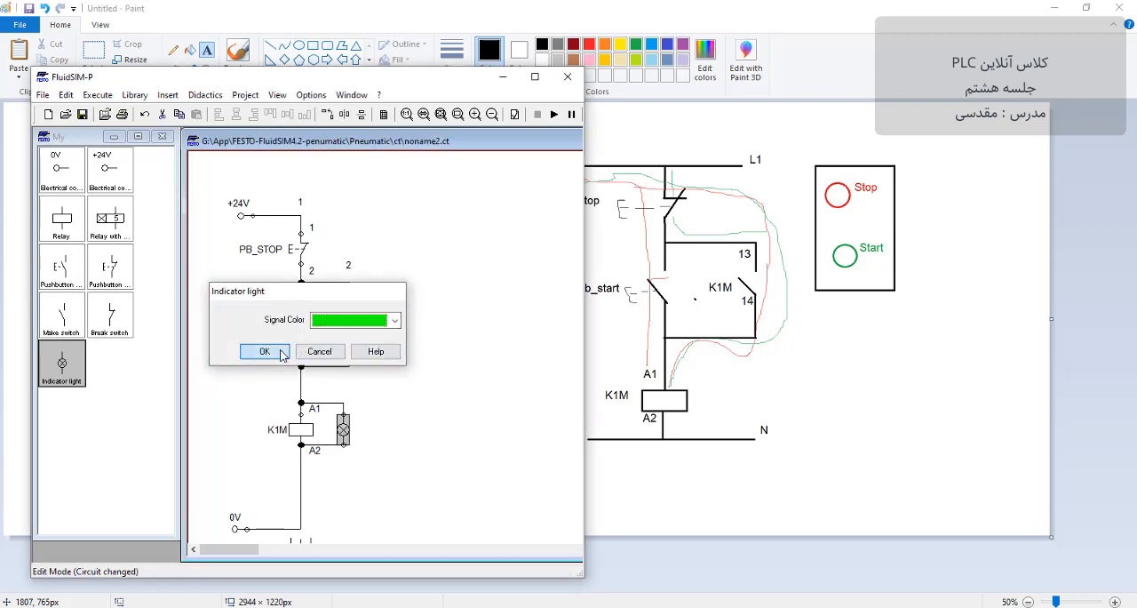
pyautogui.click(344, 431)
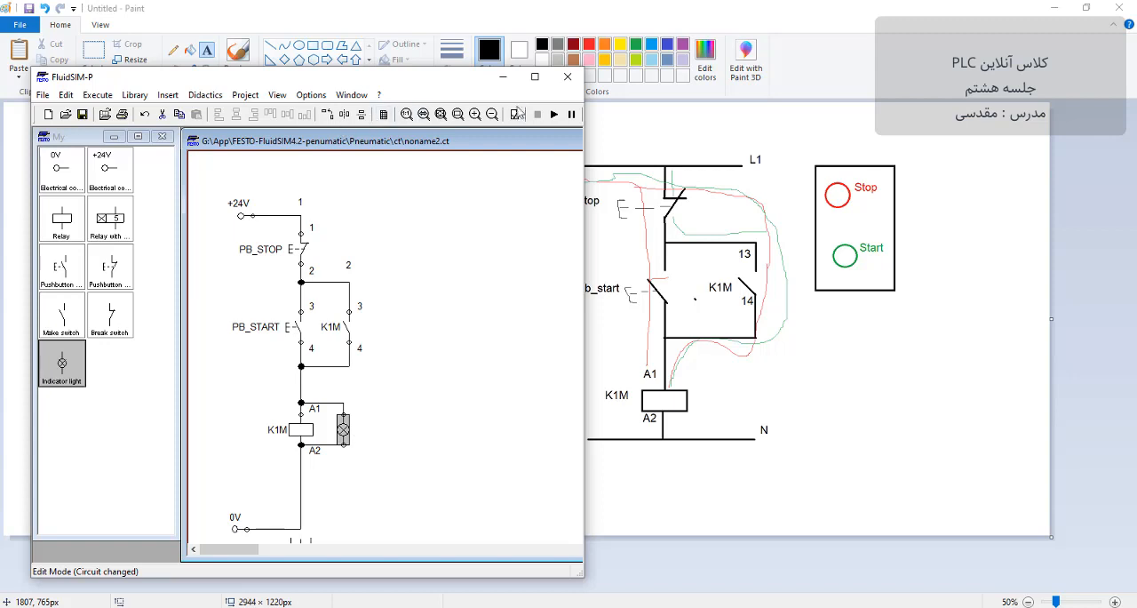
pyautogui.click(554, 114)
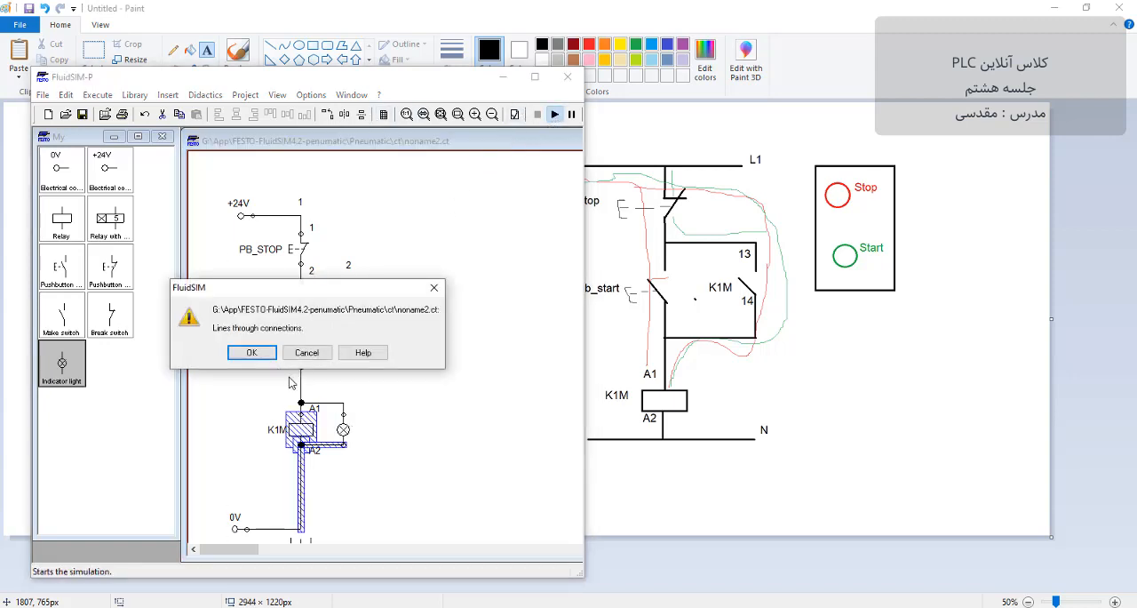
pyautogui.click(307, 351)
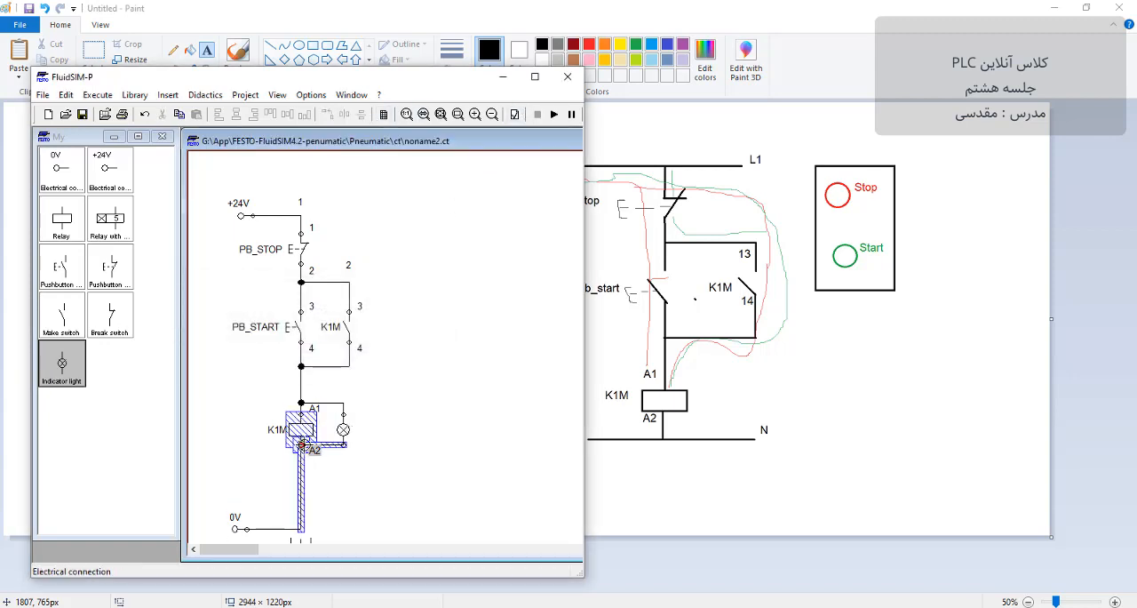
pyautogui.click(322, 440)
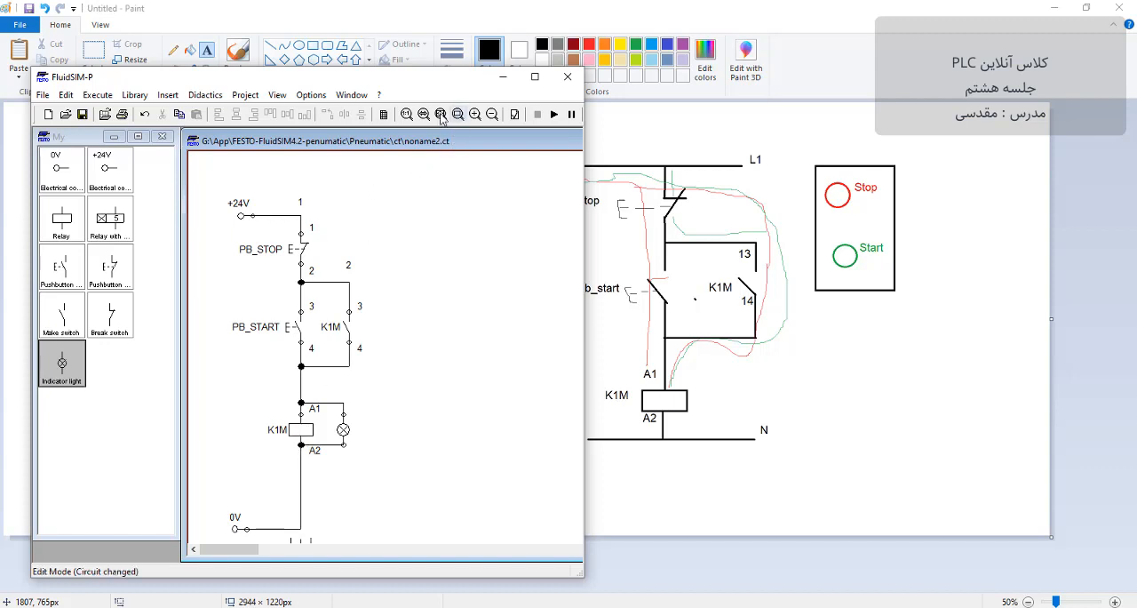
# Step: Start the simulation while accepting the warning about lines through connections, operate the PB_START pushbutton, and stop the simulation
pyautogui.click(554, 114)
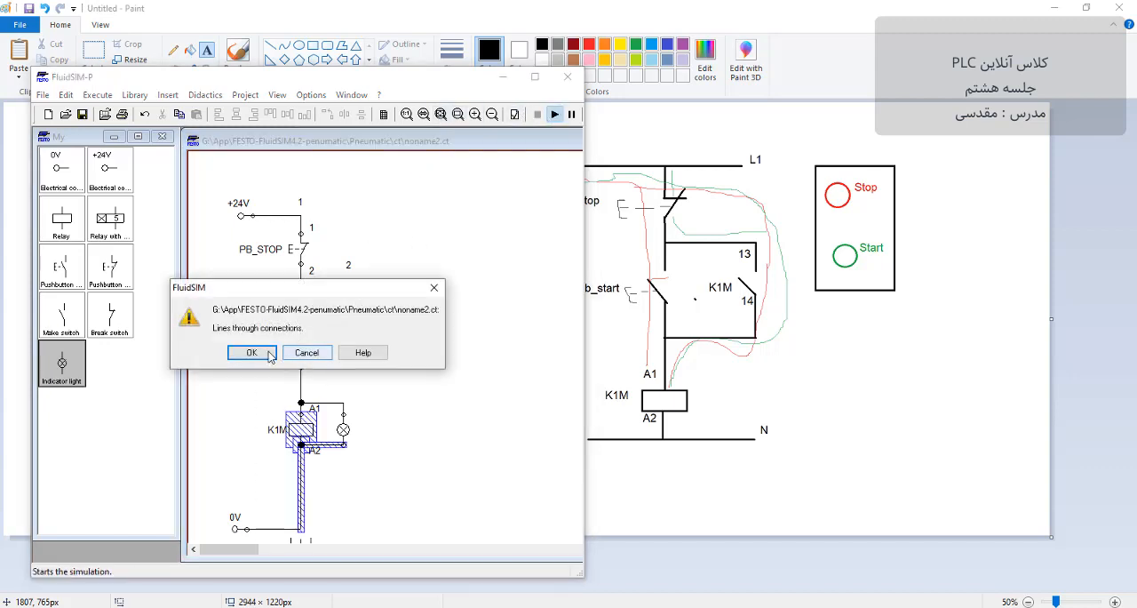
pyautogui.click(269, 354)
pyautogui.click(269, 353)
pyautogui.click(269, 354)
pyautogui.click(269, 355)
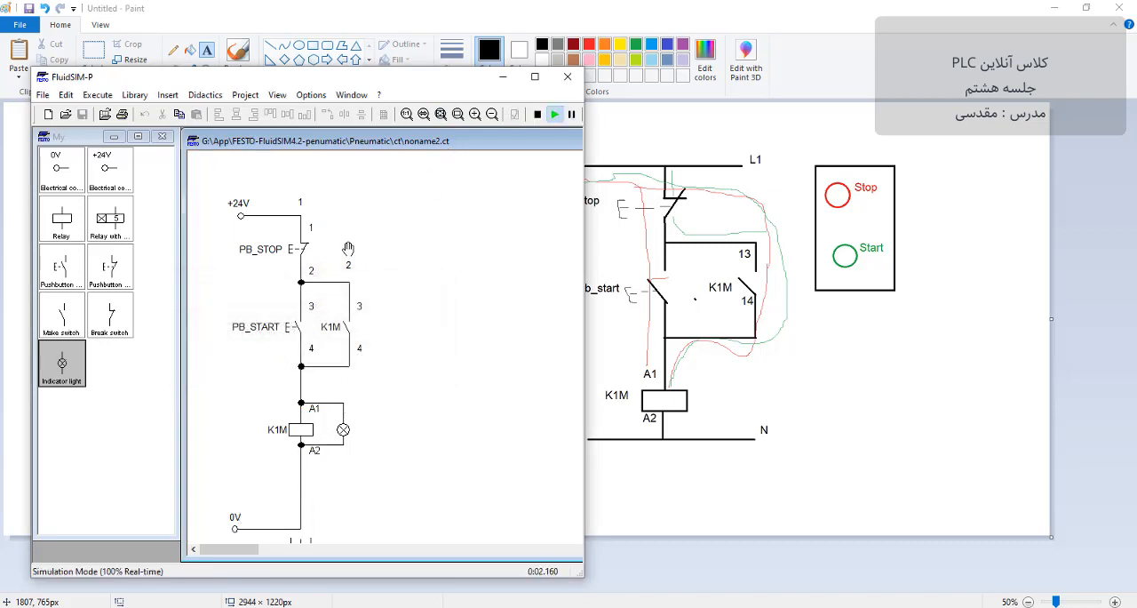
pyautogui.click(300, 315)
pyautogui.click(538, 114)
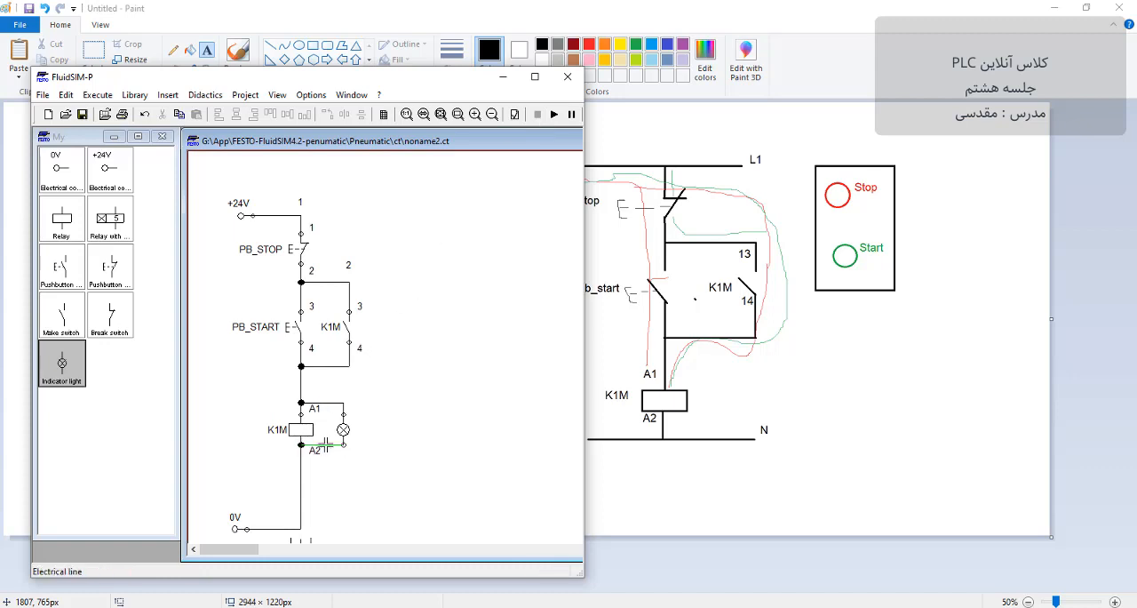
# Step: Remove the wire between the indicator light and the K1M coil's A2 terminal, and wire the light's lower terminal to the 0V line
pyautogui.click(322, 451)
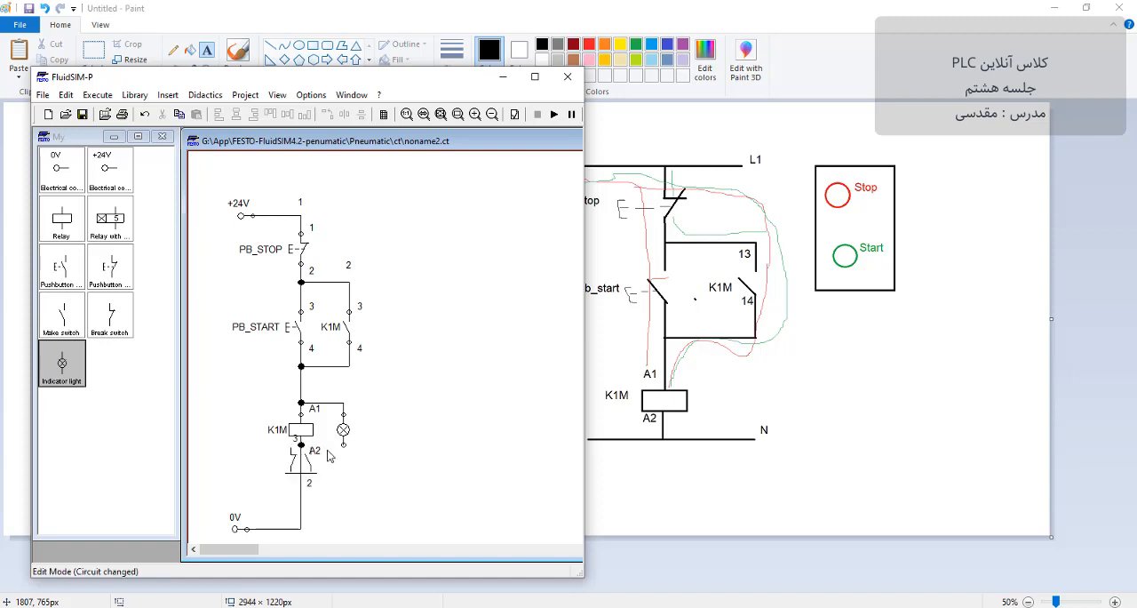
pyautogui.click(301, 444)
pyautogui.click(340, 457)
pyautogui.moveTo(344, 445); pyautogui.dragTo(302, 528)
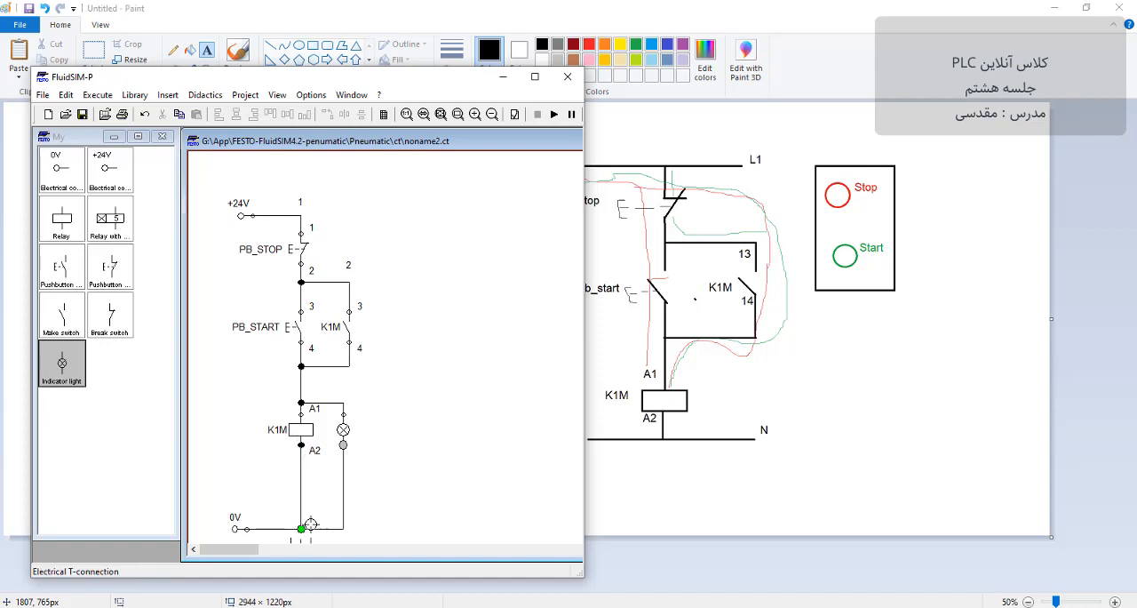
pyautogui.click(236, 531)
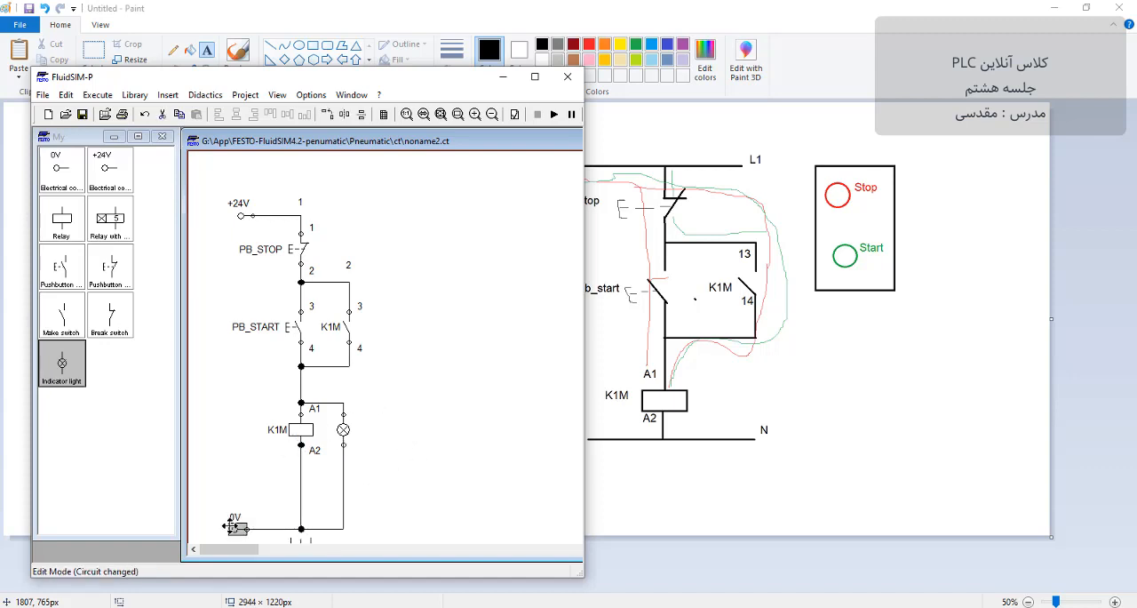
# Step: Check the labels of the K1M relay coil and the K1M make switch in their properties
pyautogui.doubleClick(283, 436)
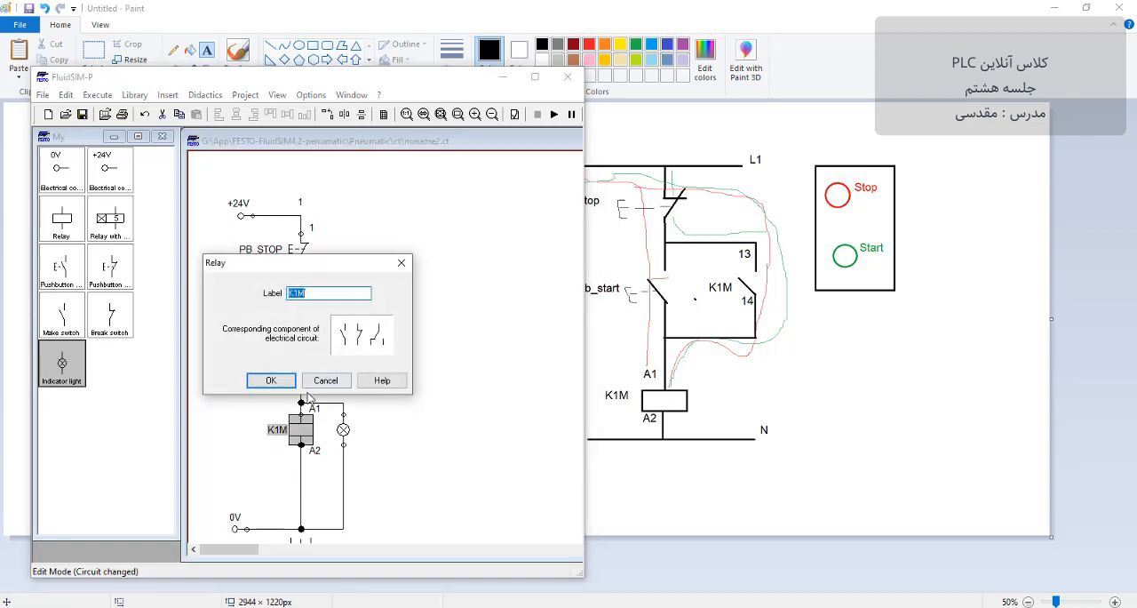
pyautogui.click(271, 380)
pyautogui.click(349, 331)
pyautogui.doubleClick(348, 331)
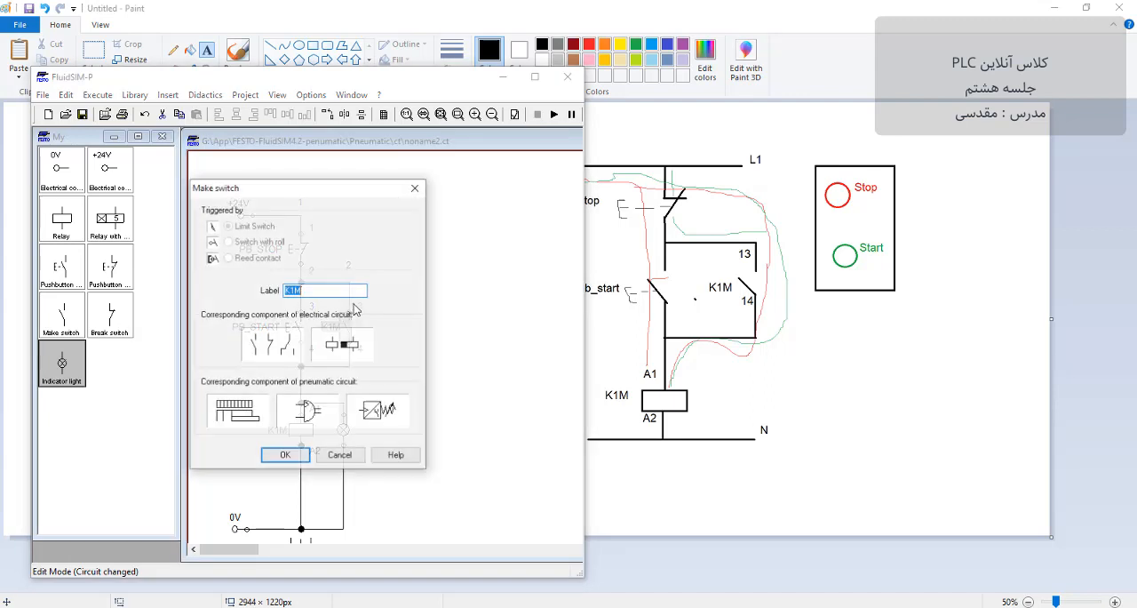
pyautogui.click(289, 454)
pyautogui.click(407, 317)
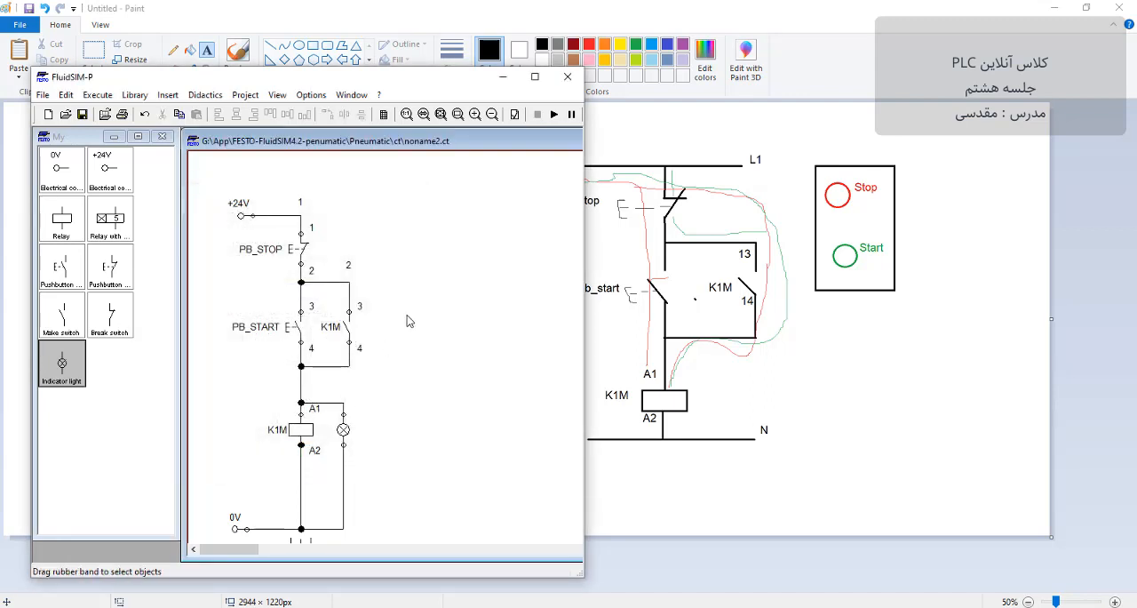
# Step: Start the simulation despite the warnings about lines through connections, operate the PB_START pushbutton, and stop the simulation
pyautogui.moveTo(412, 80); pyautogui.dragTo(434, 80)
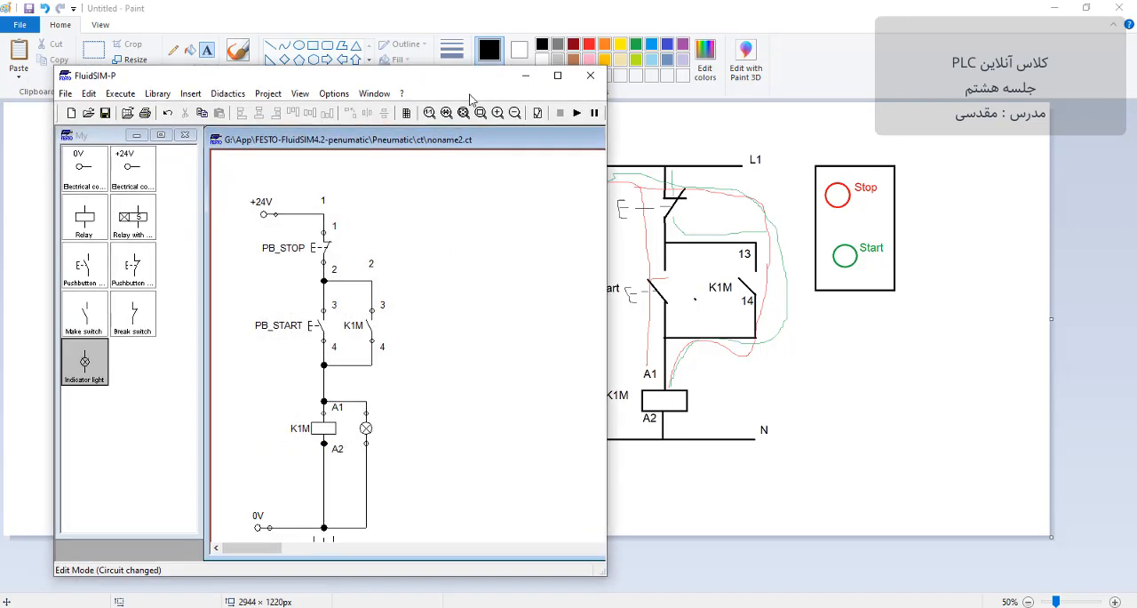
pyautogui.click(577, 113)
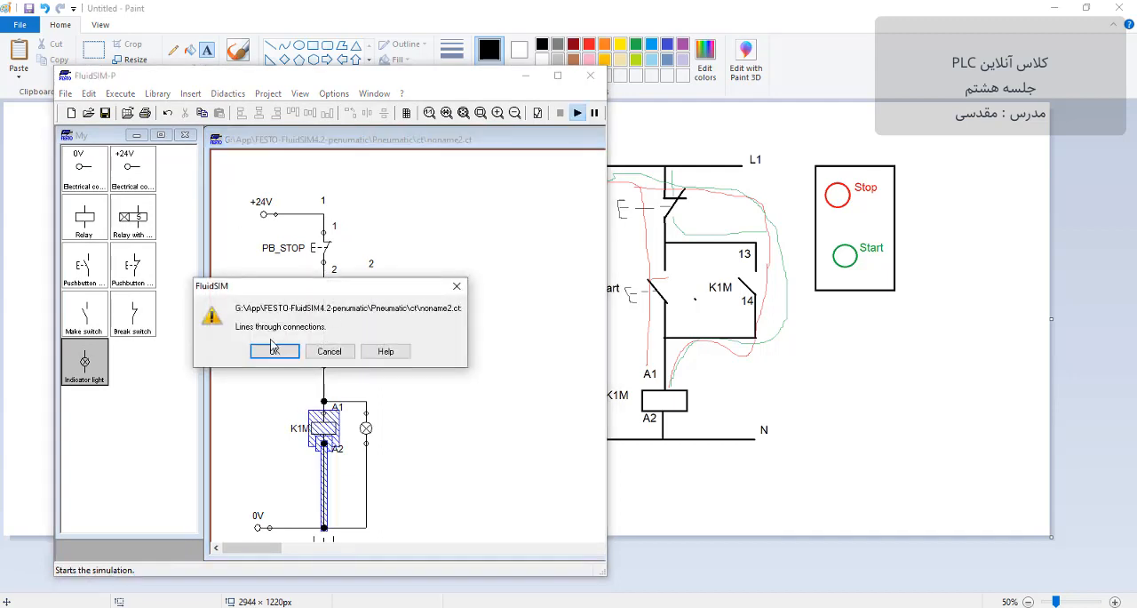
pyautogui.click(275, 352)
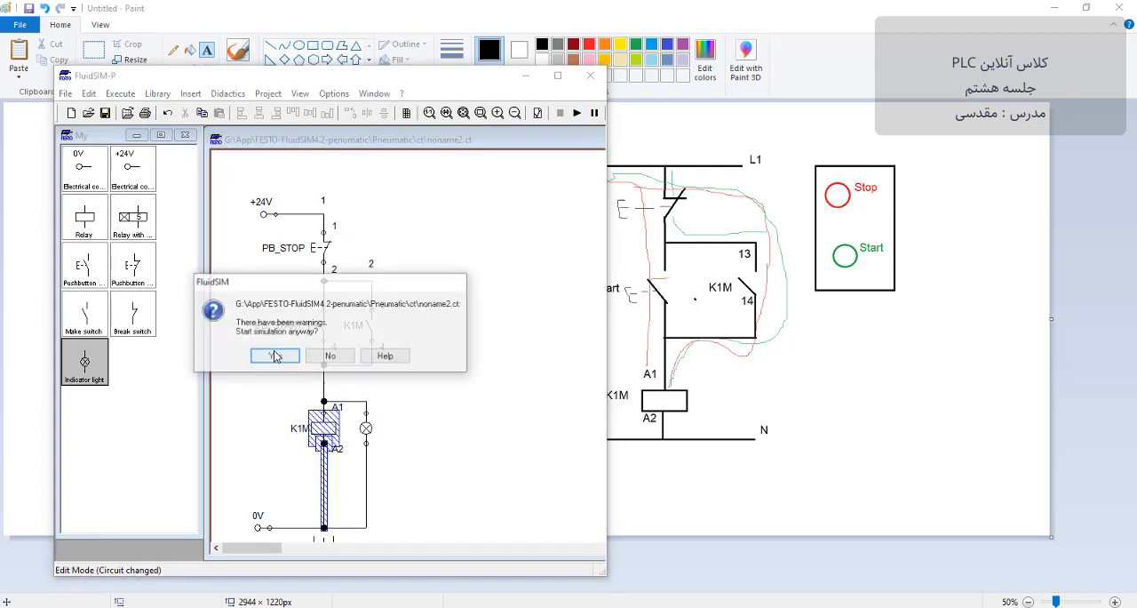
pyautogui.click(275, 352)
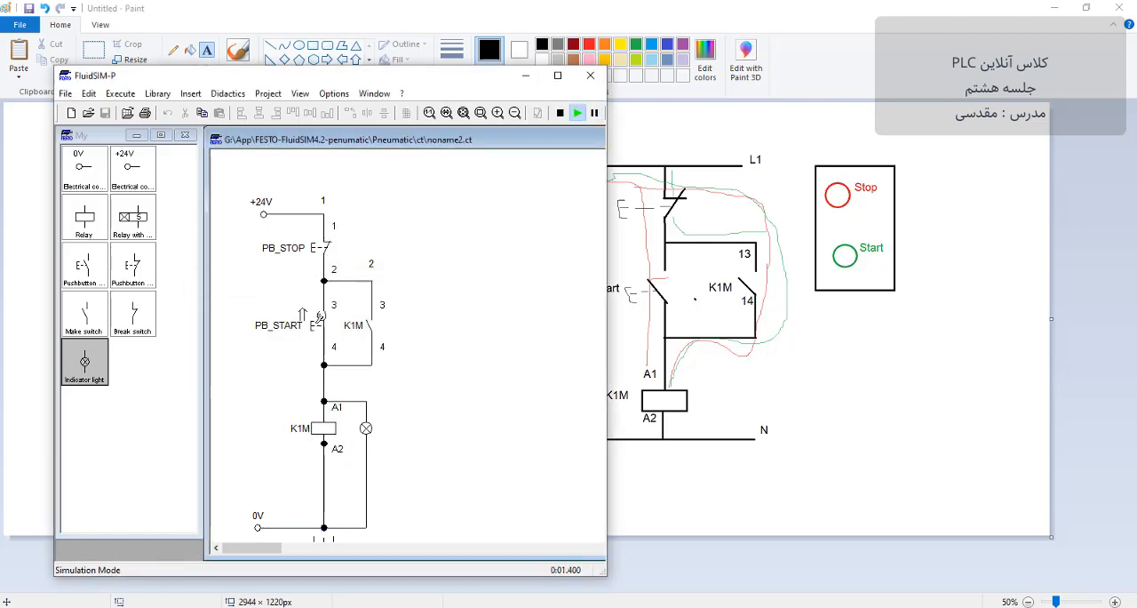
pyautogui.click(319, 316)
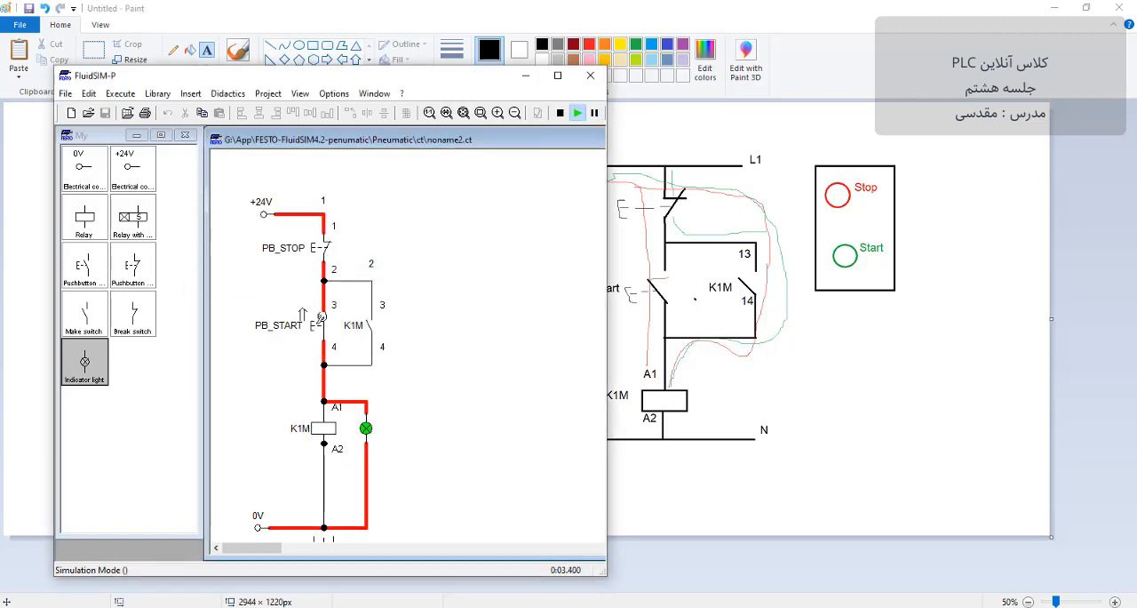
pyautogui.click(560, 113)
# Step: Pull the K1M coil out of its branch, delete the stray junction at A2, and reconnect the coil between PB_START and 0V
pyautogui.moveTo(316, 429); pyautogui.dragTo(266, 429)
pyautogui.click(323, 443)
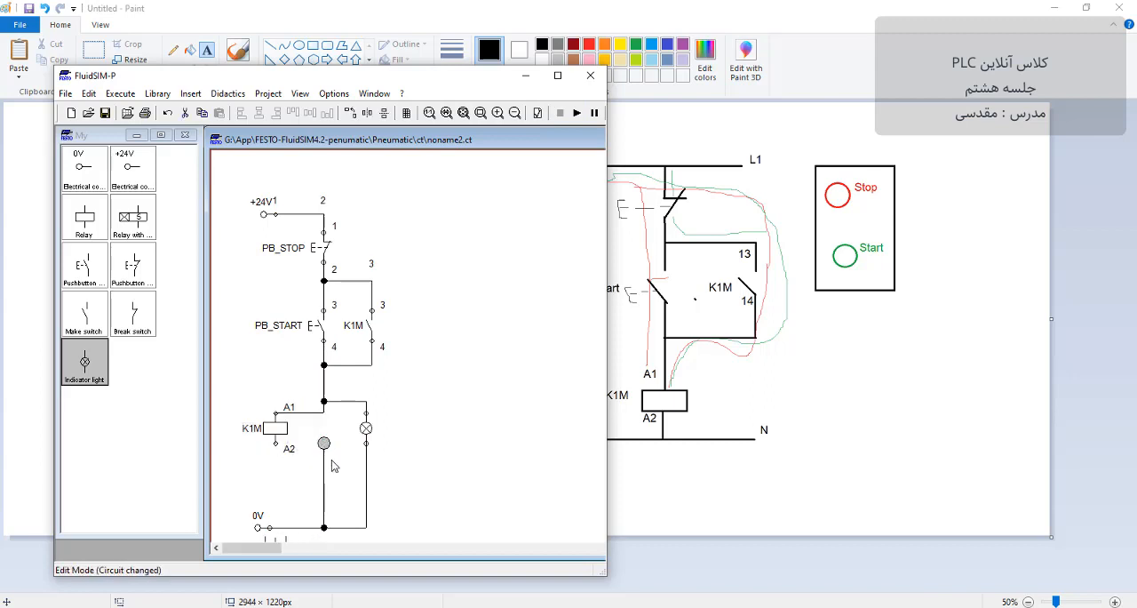
pyautogui.press('Delete')
pyautogui.moveTo(275, 429)
pyautogui.mouseDown()
pyautogui.moveTo(322, 435)
pyautogui.moveTo(324, 528)
pyautogui.mouseUp()
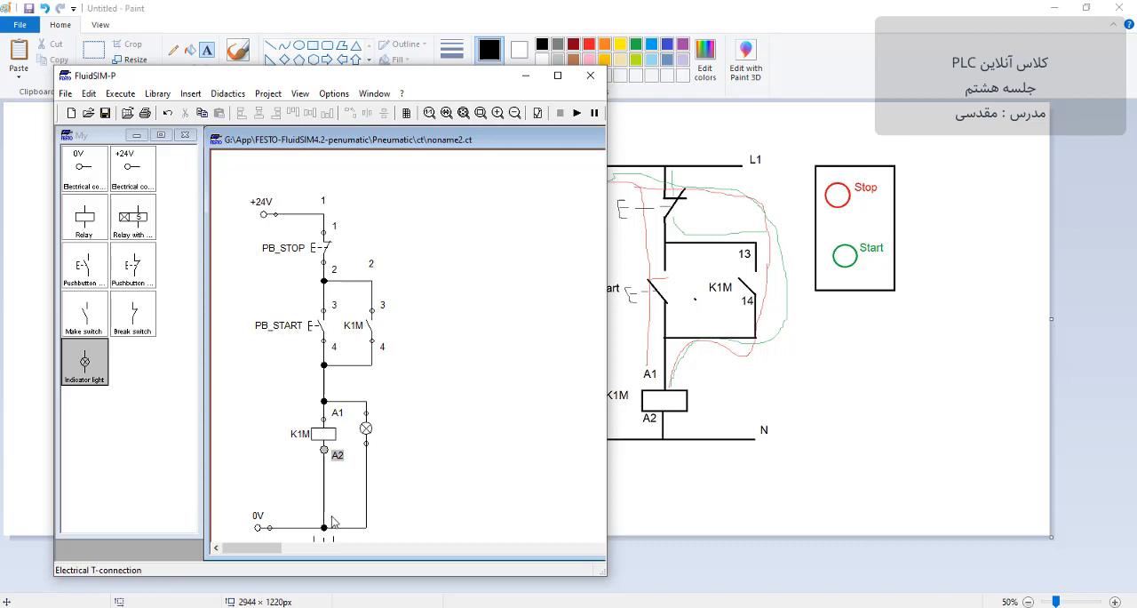
# Step: Start the simulation and test the self-holding circuit by operating PB_START, releasing it, and operating PB_STOP
pyautogui.click(578, 113)
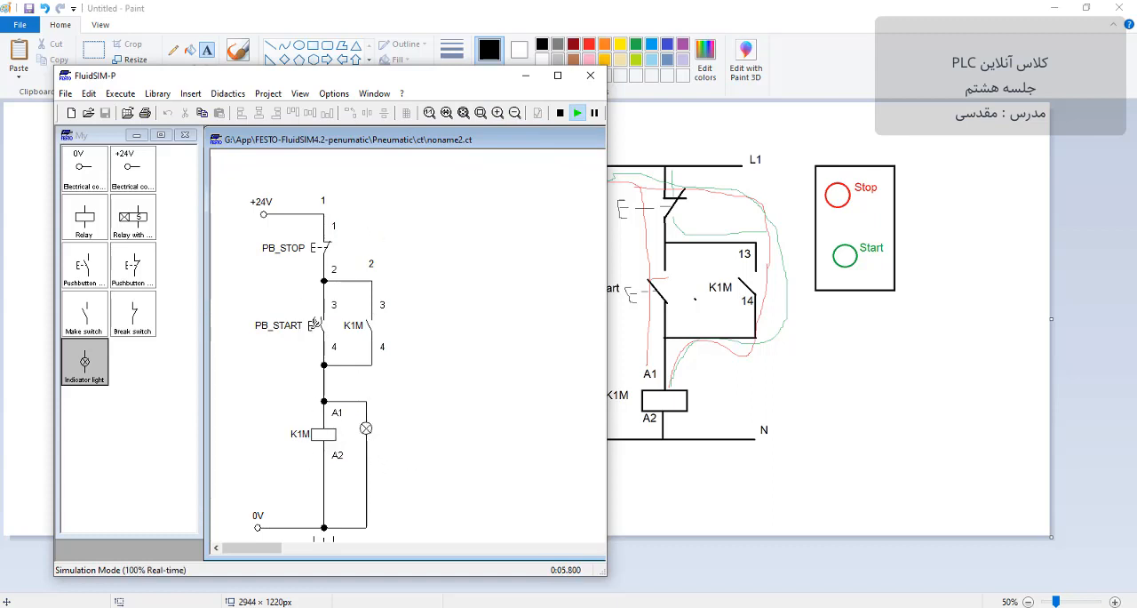
pyautogui.click(316, 324)
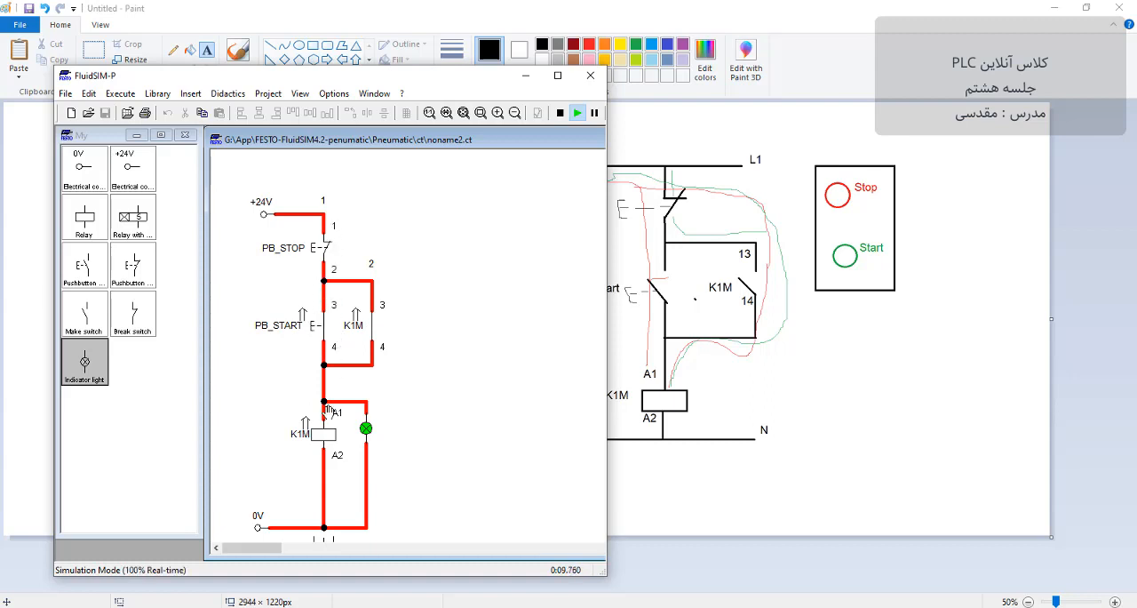
pyautogui.click(320, 315)
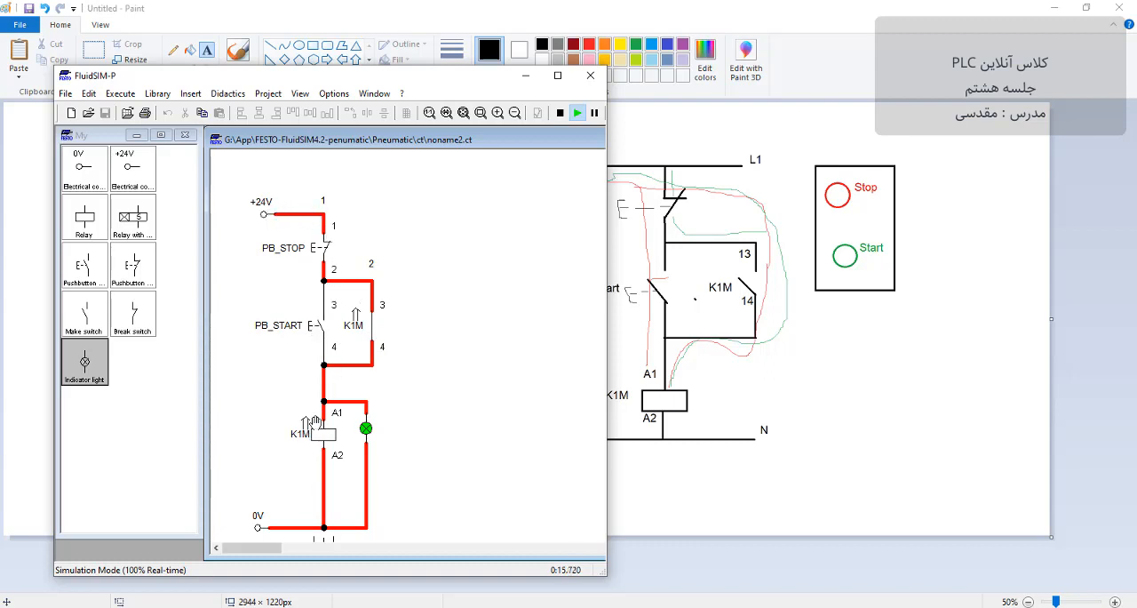
pyautogui.click(318, 246)
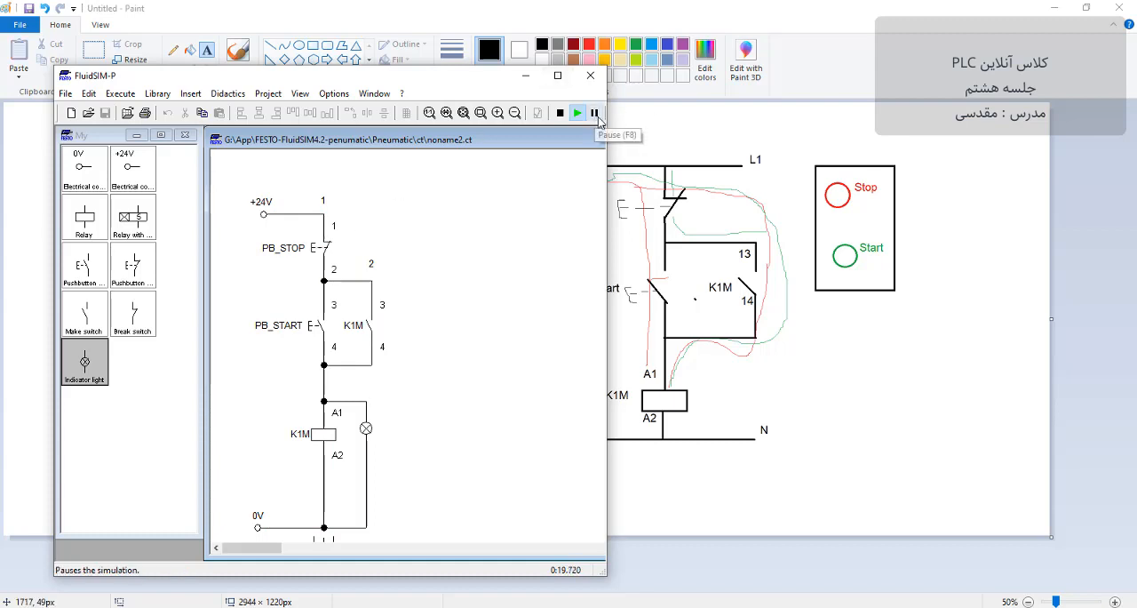
# Step: Widen the FluidSIM-P window, pause the simulation, single-step through the PB_START operation and release, and stop the simulation
pyautogui.moveTo(607, 133); pyautogui.dragTo(731, 134)
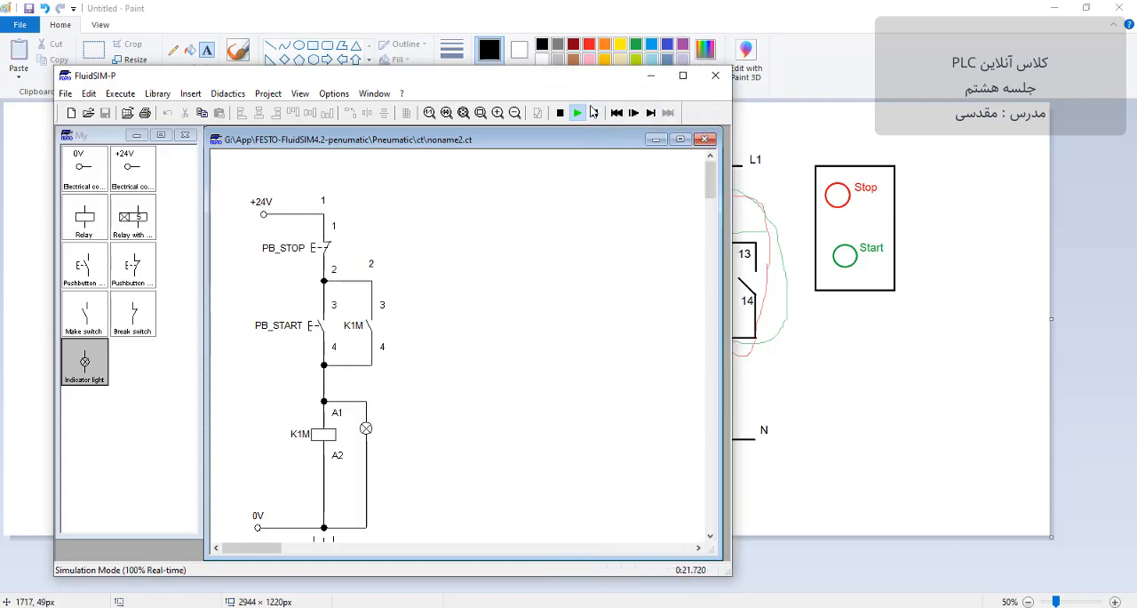
pyautogui.click(594, 114)
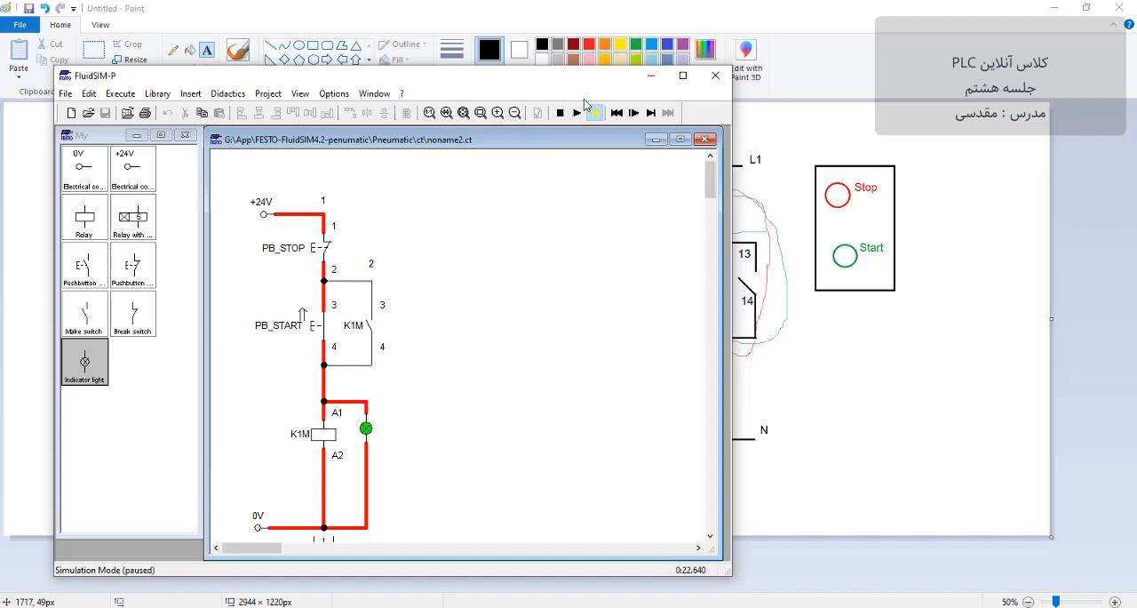
pyautogui.click(643, 114)
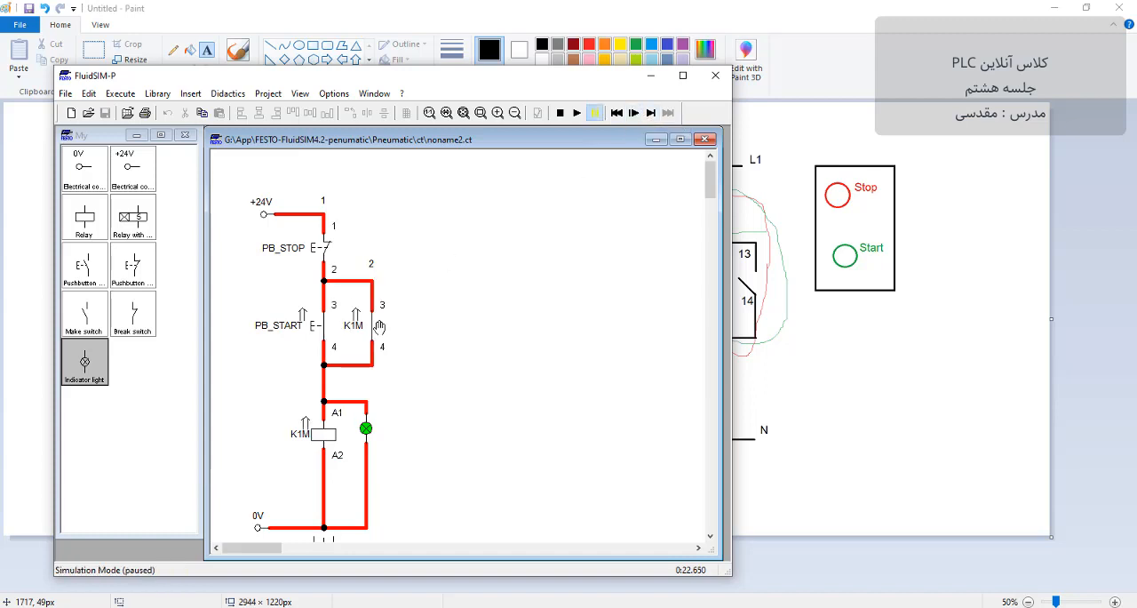
pyautogui.click(634, 119)
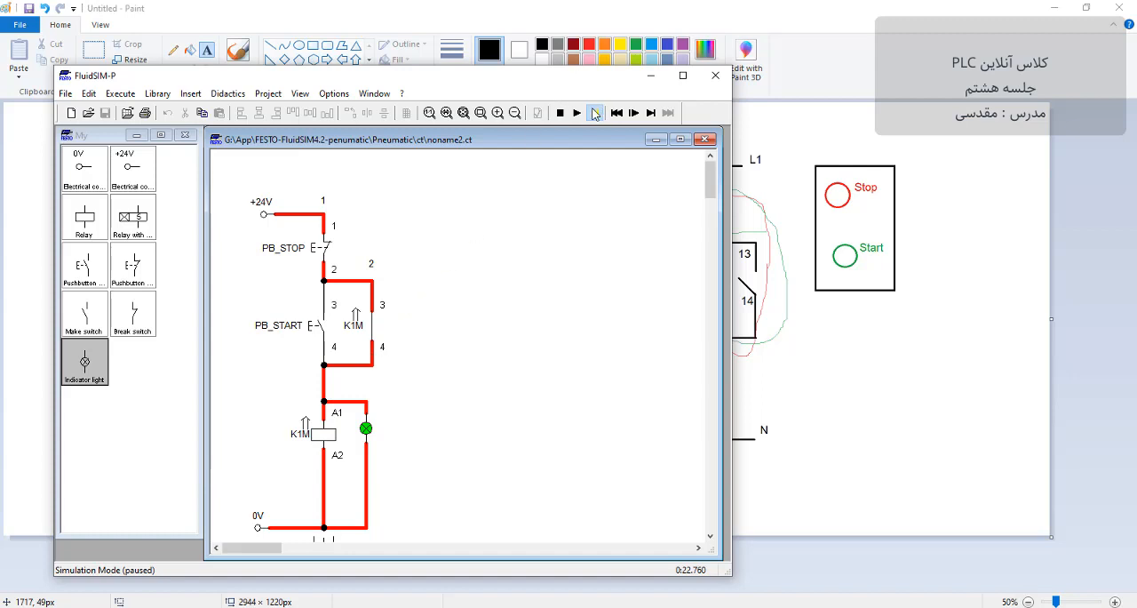
pyautogui.click(561, 113)
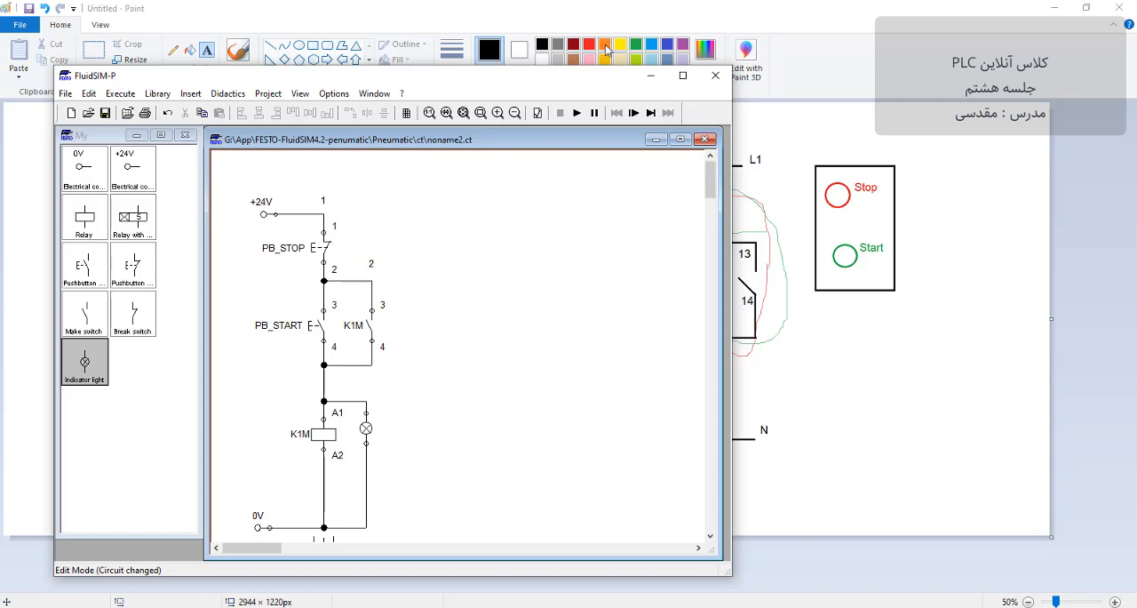
# Step: Switch to Paint and undo the drawing back to the bare K1M coil line between L1 and N beside the Stop/Start box
pyautogui.click(651, 75)
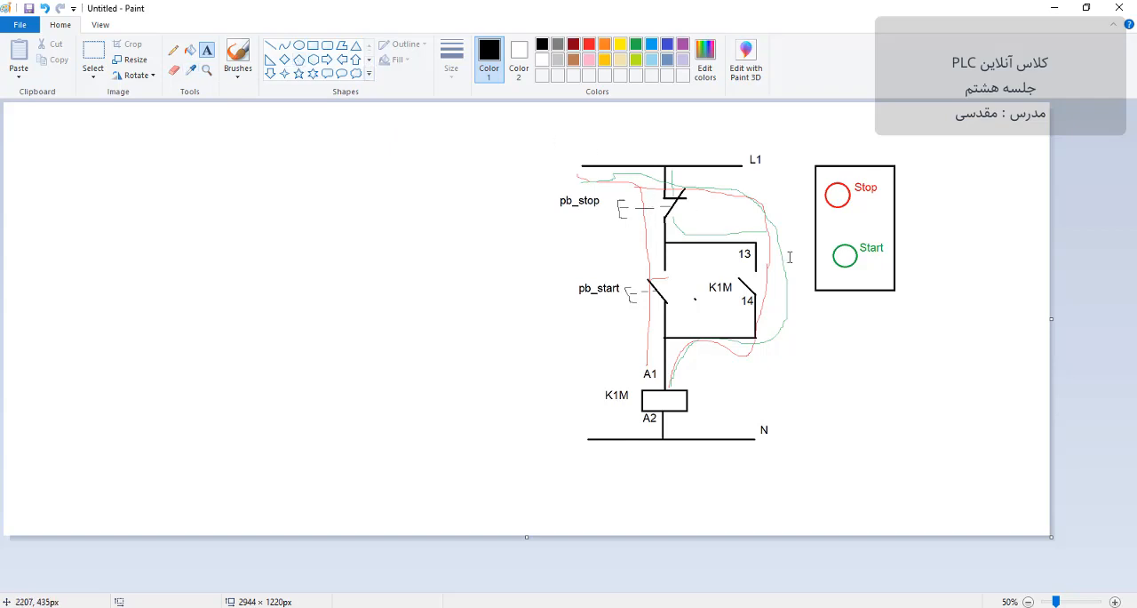
pyautogui.hotkey('ctrl', 'z')
pyautogui.hotkey('ctrl', 'z')
pyautogui.hotkey('ctrl', 'z')
pyautogui.hotkey('ctrl', 'z')
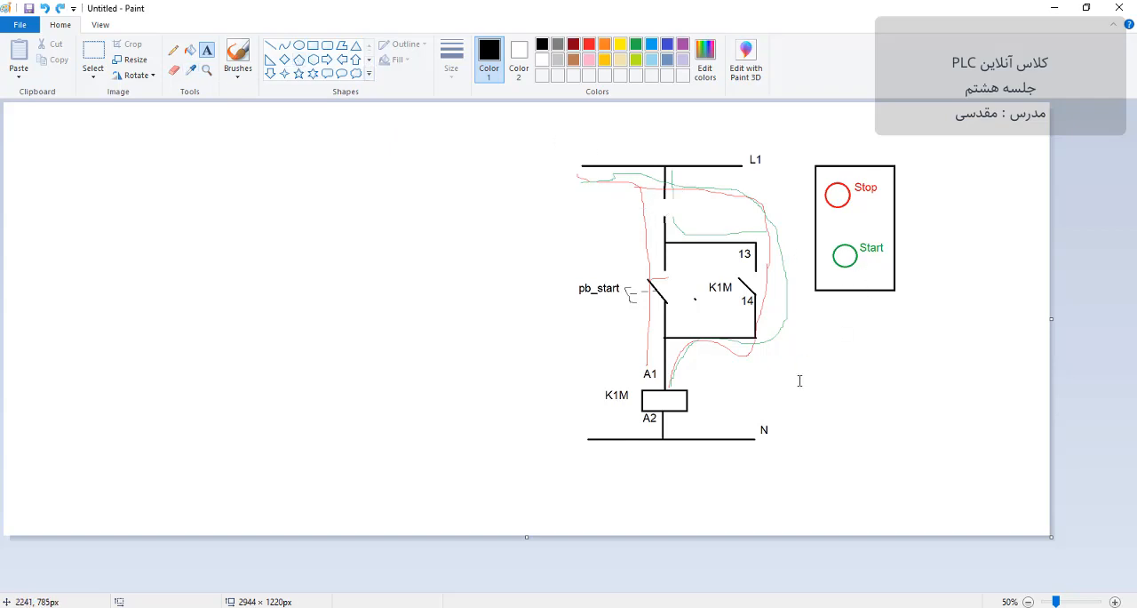
pyautogui.hotkey('ctrl', 'z')
pyautogui.hotkey('ctrl', 'z')
pyautogui.hotkey('ctrl', 'z')
pyautogui.hotkey('ctrl', 'z')
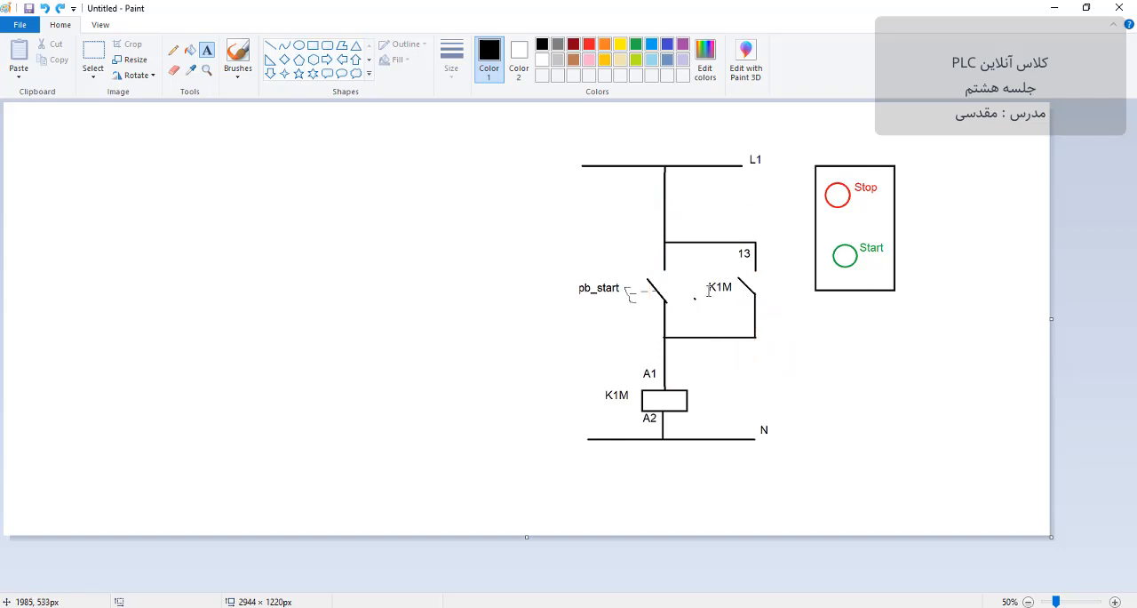
pyautogui.hotkey('ctrl', 'z')
pyautogui.hotkey('ctrl', 'z')
pyautogui.hotkey('ctrl', 'z')
pyautogui.hotkey('ctrl', 'z')
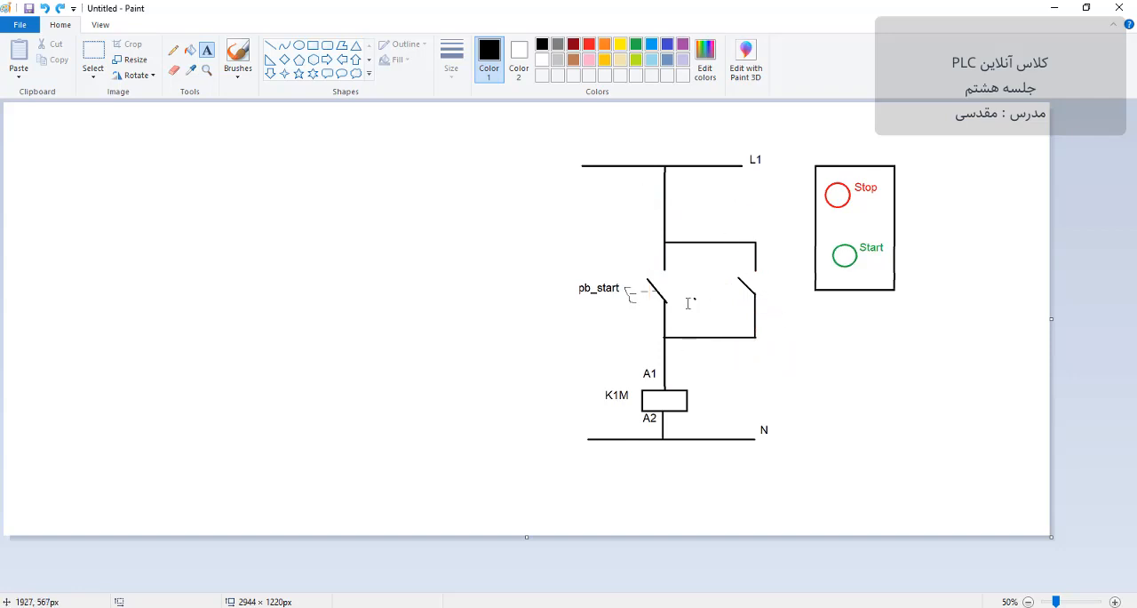
pyautogui.hotkey('ctrl', 'z')
pyautogui.hotkey('ctrl', 'z')
pyautogui.hotkey('ctrl', 'z')
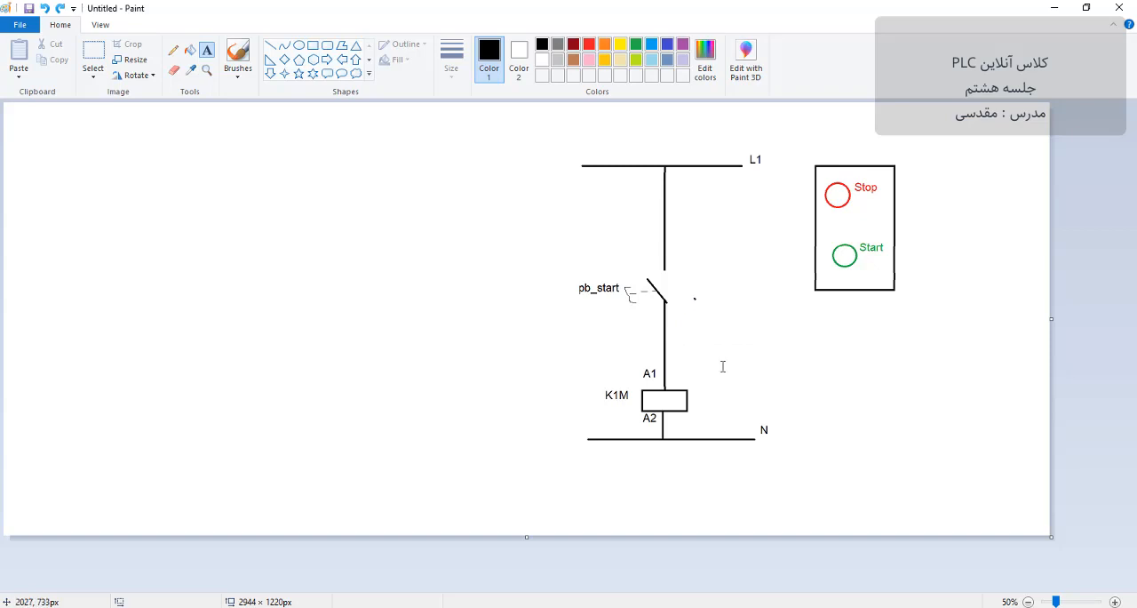
pyautogui.hotkey('ctrl', 'z')
pyautogui.hotkey('ctrl', 'z')
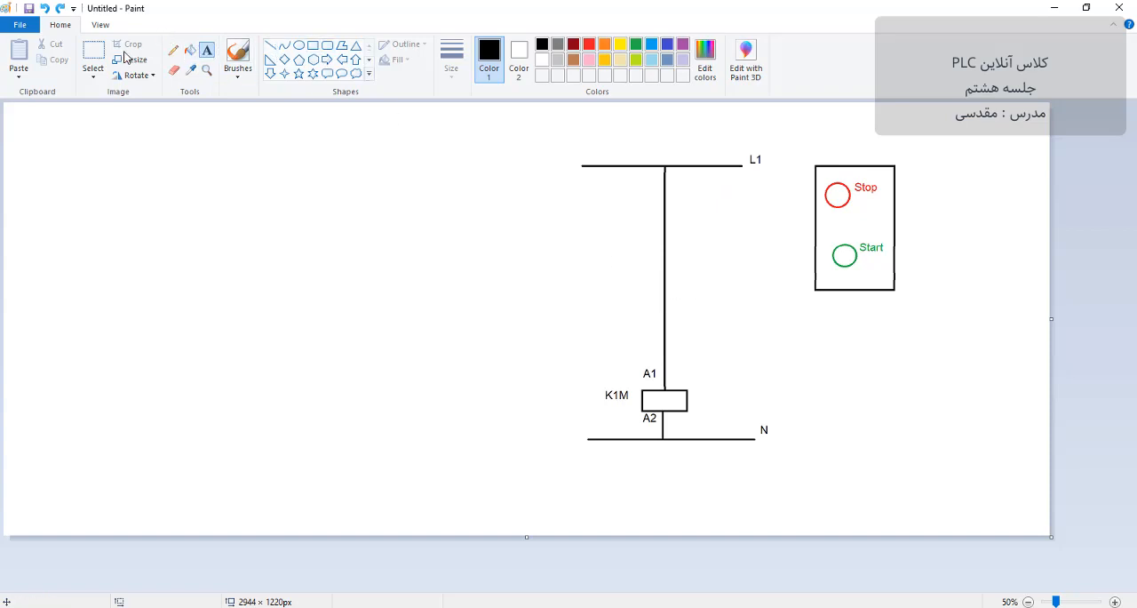
# Step: Erase the middle section of the vertical line above the K1M coil and move the whole circuit to the left part of the canvas
pyautogui.click(93, 51)
pyautogui.moveTo(605, 259); pyautogui.dragTo(759, 337)
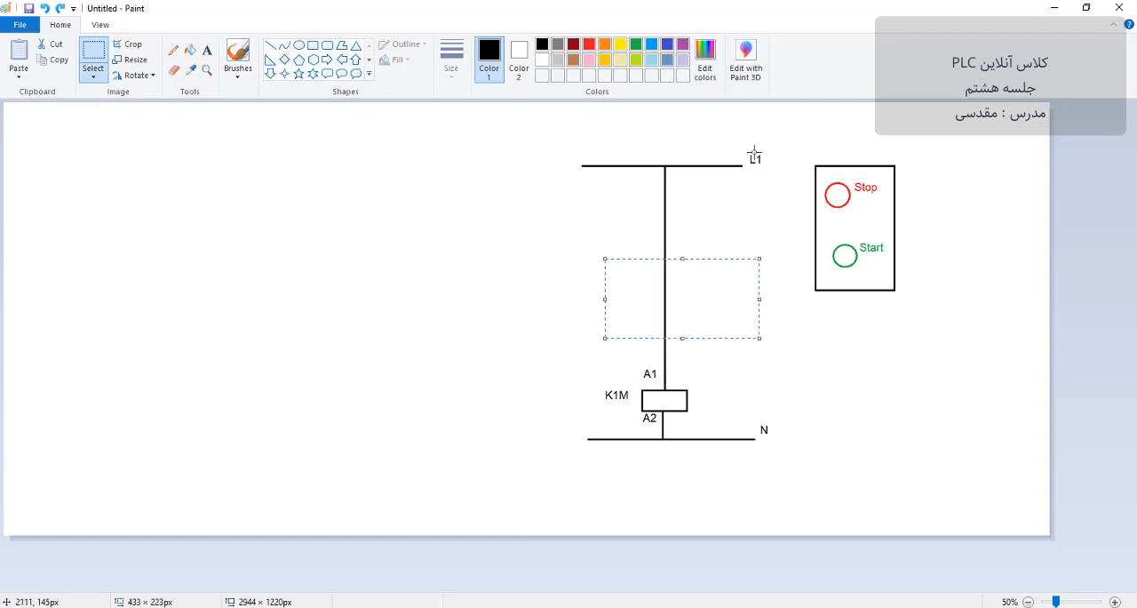
pyautogui.press('Delete')
pyautogui.moveTo(799, 127); pyautogui.dragTo(527, 471)
pyautogui.moveTo(602, 467)
pyautogui.mouseDown()
pyautogui.moveTo(223, 440)
pyautogui.moveTo(144, 453)
pyautogui.moveTo(155, 463)
pyautogui.mouseUp()
pyautogui.click(505, 259)
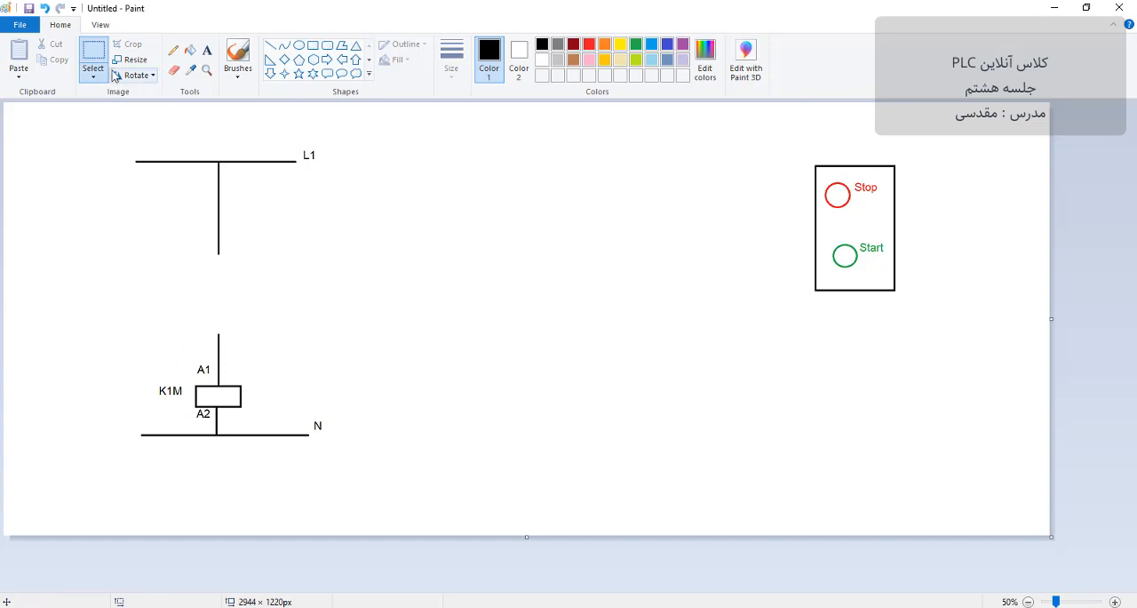
# Step: Shorten the vertical line stubs below the upper rail and above the K1M coil's A1 terminal by erasing their inner ends
pyautogui.moveTo(185, 216); pyautogui.dragTo(265, 260)
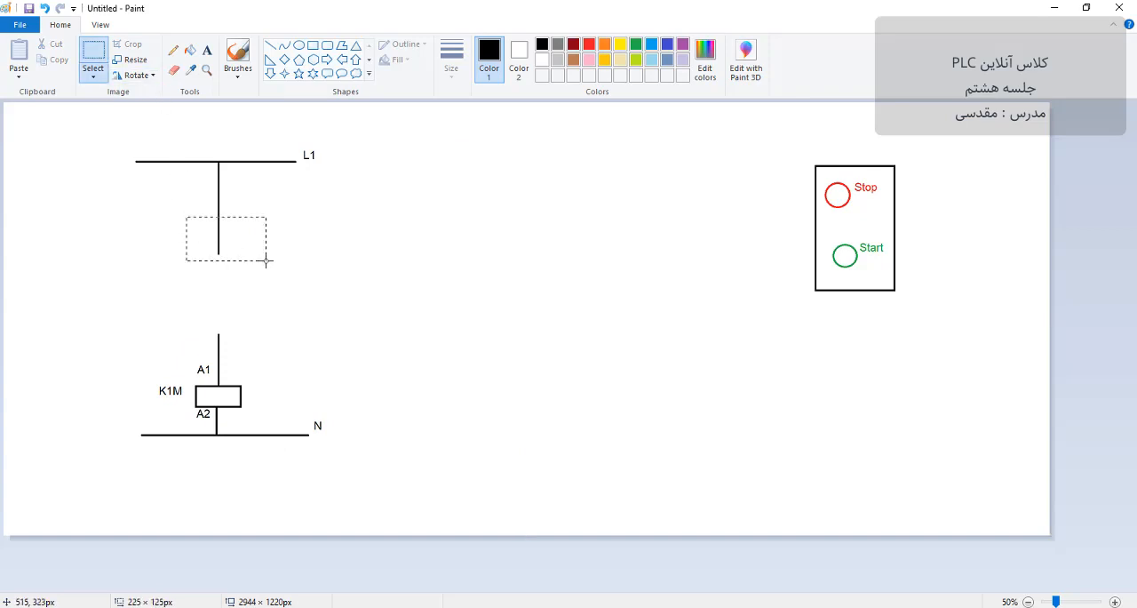
pyautogui.press('Delete')
pyautogui.moveTo(249, 320); pyautogui.dragTo(178, 360)
pyautogui.press('Delete')
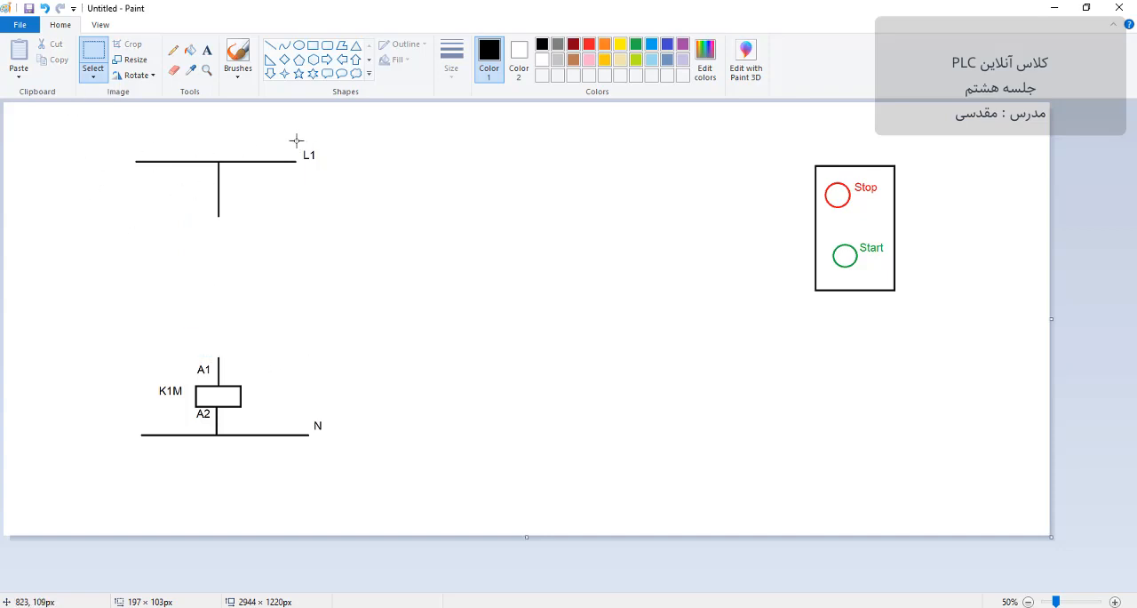
# Step: Delete the L1 and N labels beside the upper and lower rails and activate the Text tool
pyautogui.moveTo(300, 143); pyautogui.dragTo(322, 165)
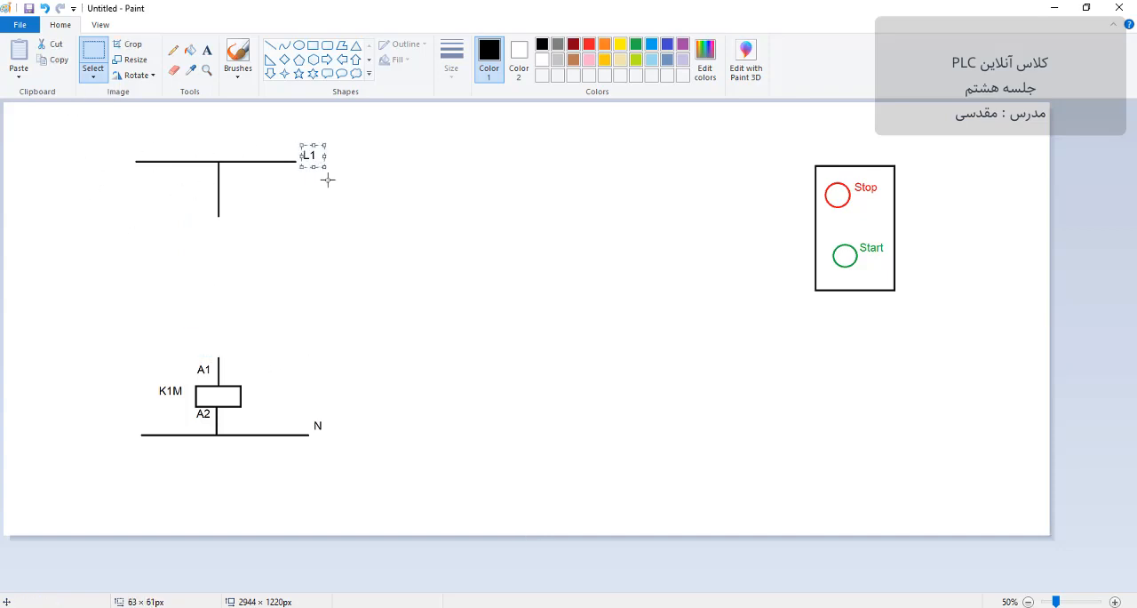
pyautogui.press('Delete')
pyautogui.moveTo(310, 412); pyautogui.dragTo(334, 437)
pyautogui.press('Delete')
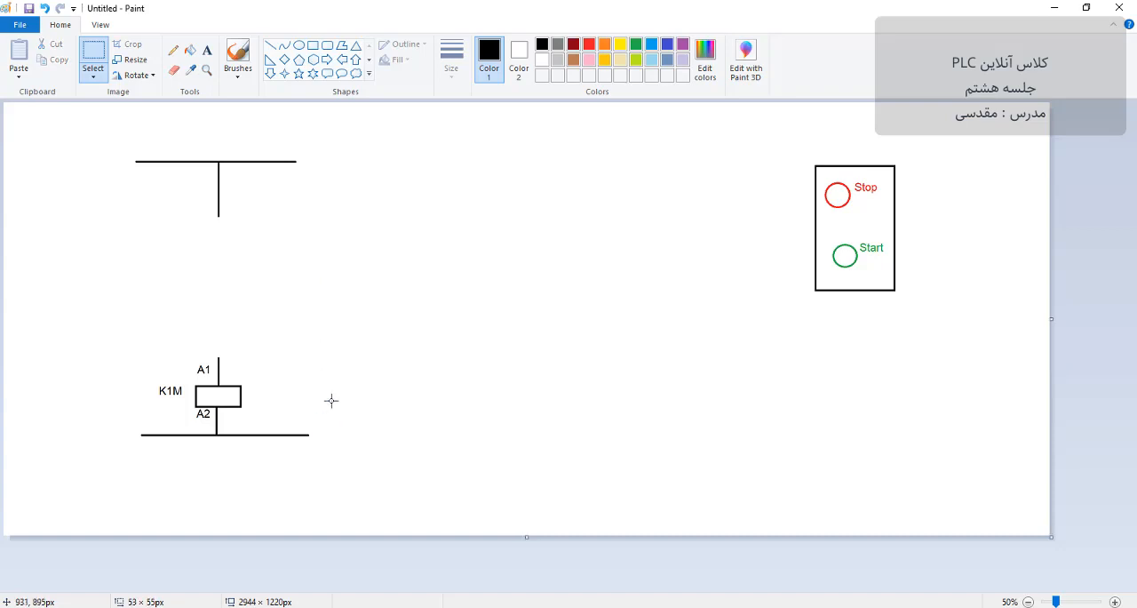
pyautogui.click(207, 50)
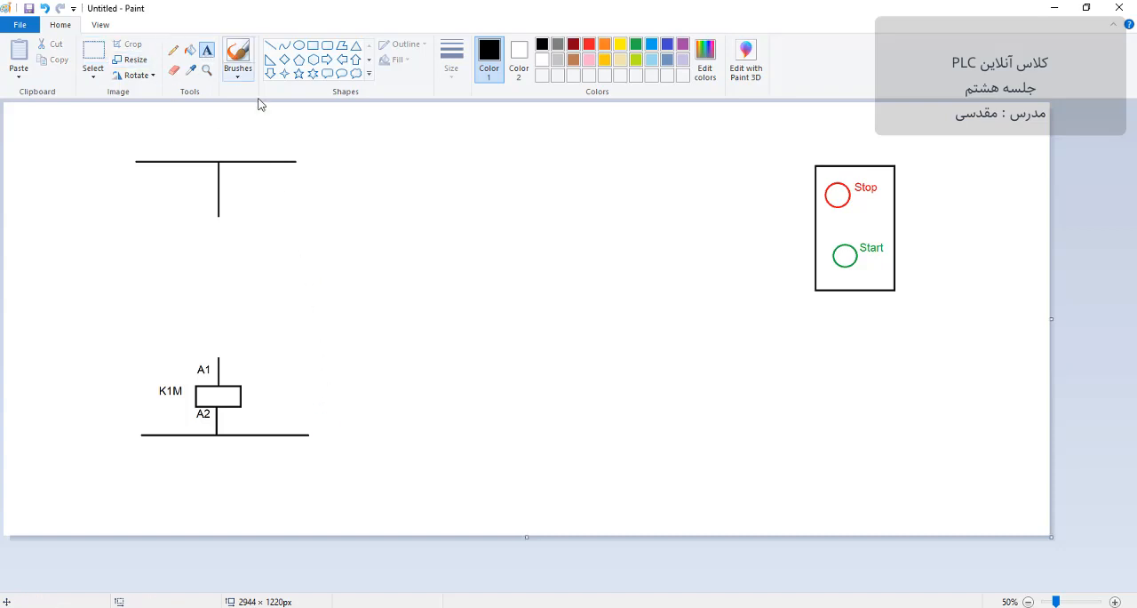
# Step: Label the upper rail L+(+24) and the lower rail M(0) beside their ends
pyautogui.click(324, 162)
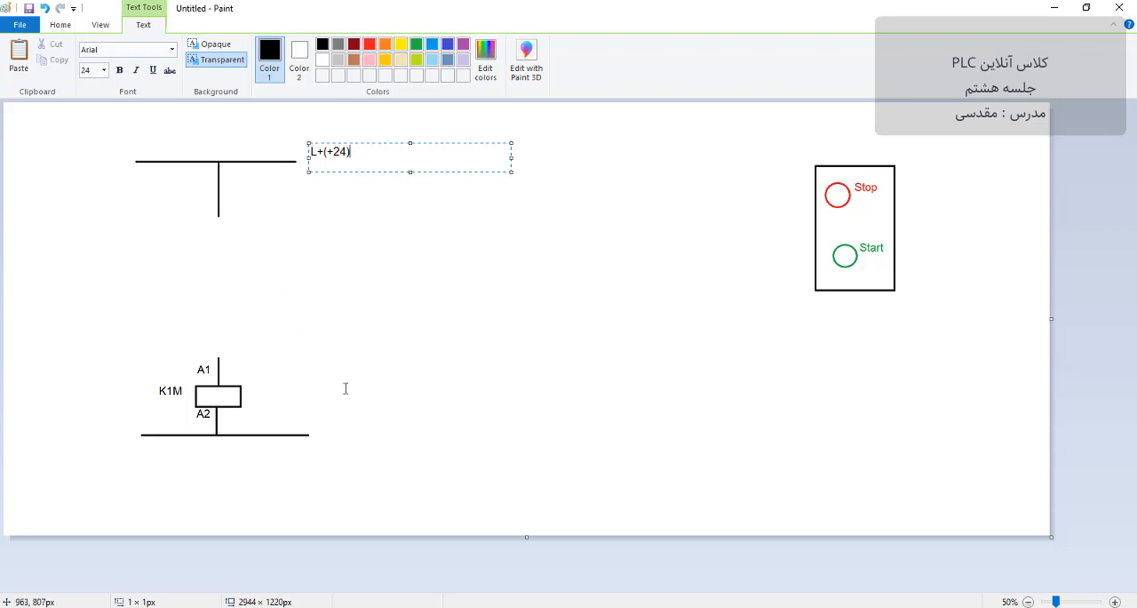
pyautogui.click(333, 432)
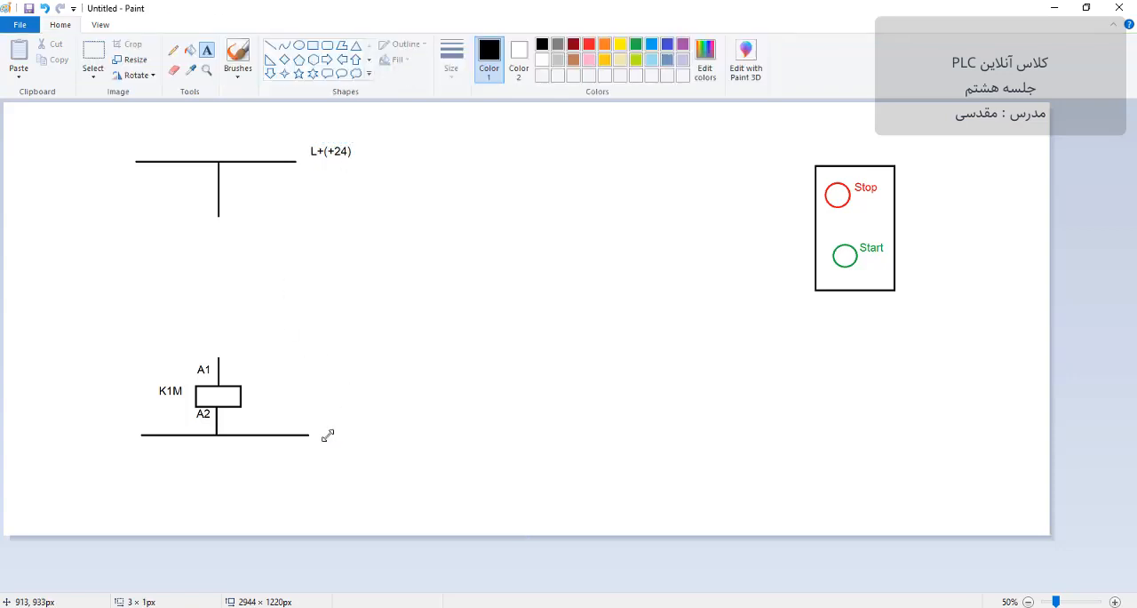
pyautogui.click(326, 433)
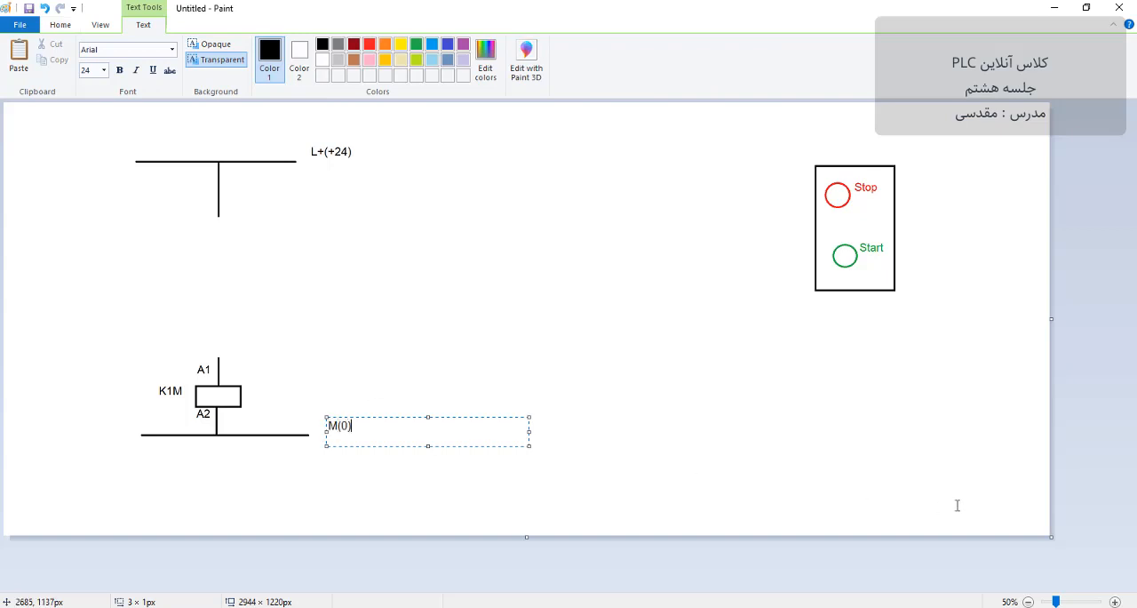
pyautogui.write('M(0)')
pyautogui.click(283, 256)
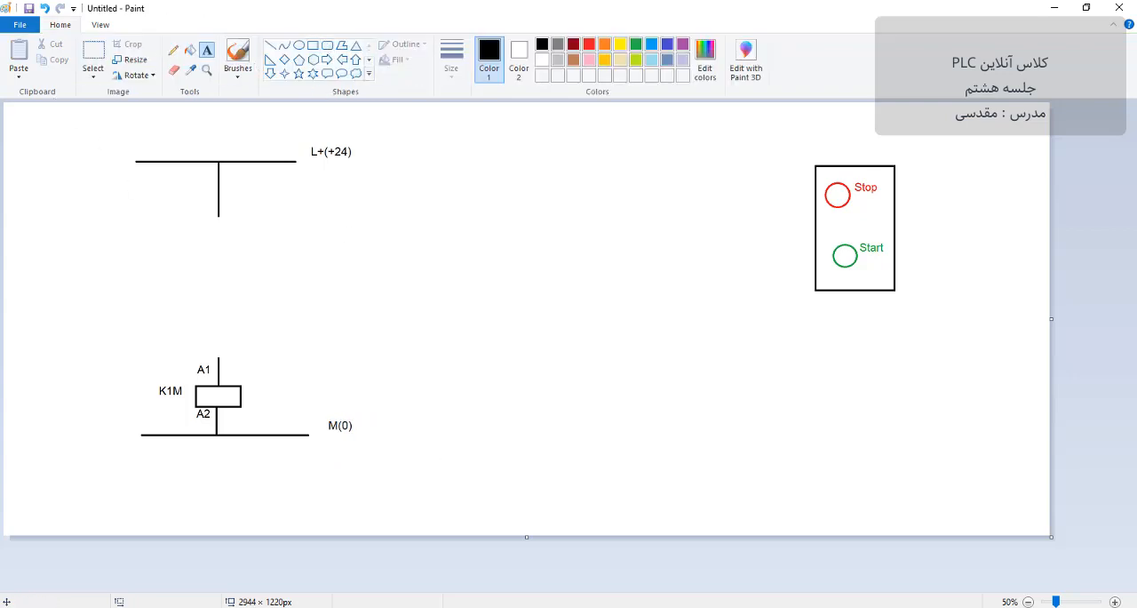
# Step: Switch to the exercise PDF in the browser, examine the task wording of exercise 1 and return to Paint
pyautogui.hotkey('alt', 'Tab')
pyautogui.scroll(5, 764, 360)
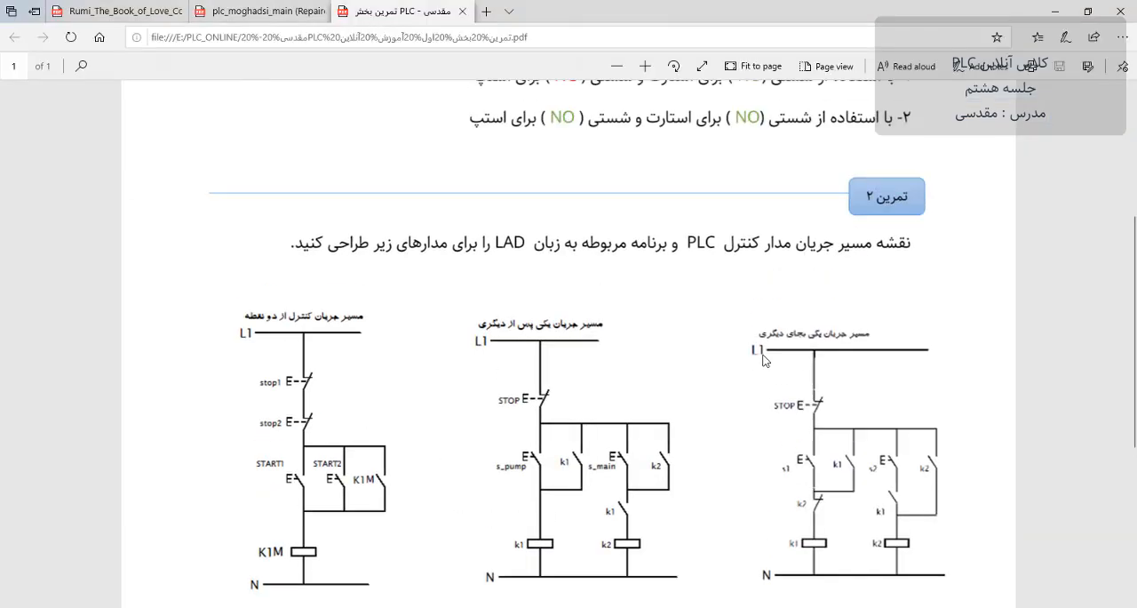
pyautogui.moveTo(916, 251); pyautogui.dragTo(796, 249)
pyautogui.click(799, 247)
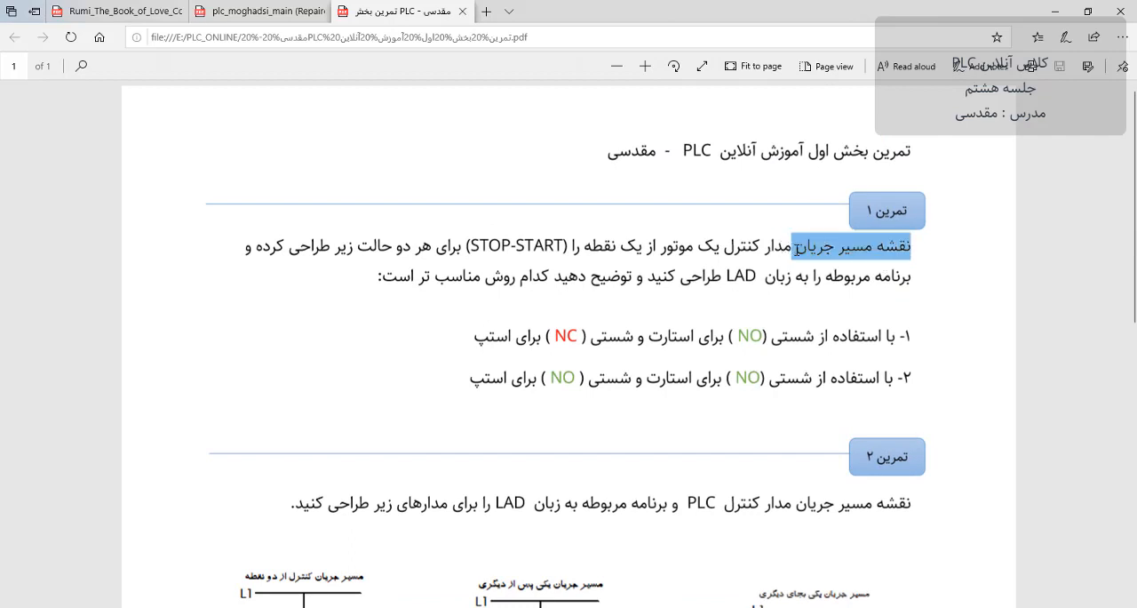
pyautogui.click(1055, 12)
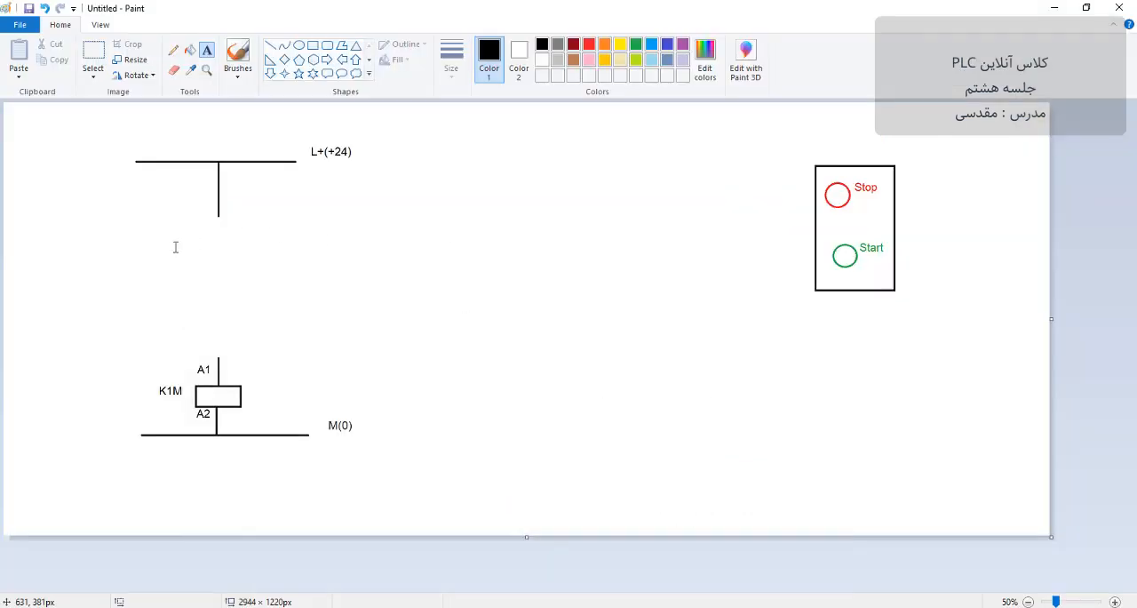
# Step: Draw a rectangle about 731 × 365 px between the upper rail's vertical stub and the K1M coil's A1 line
pyautogui.click(312, 45)
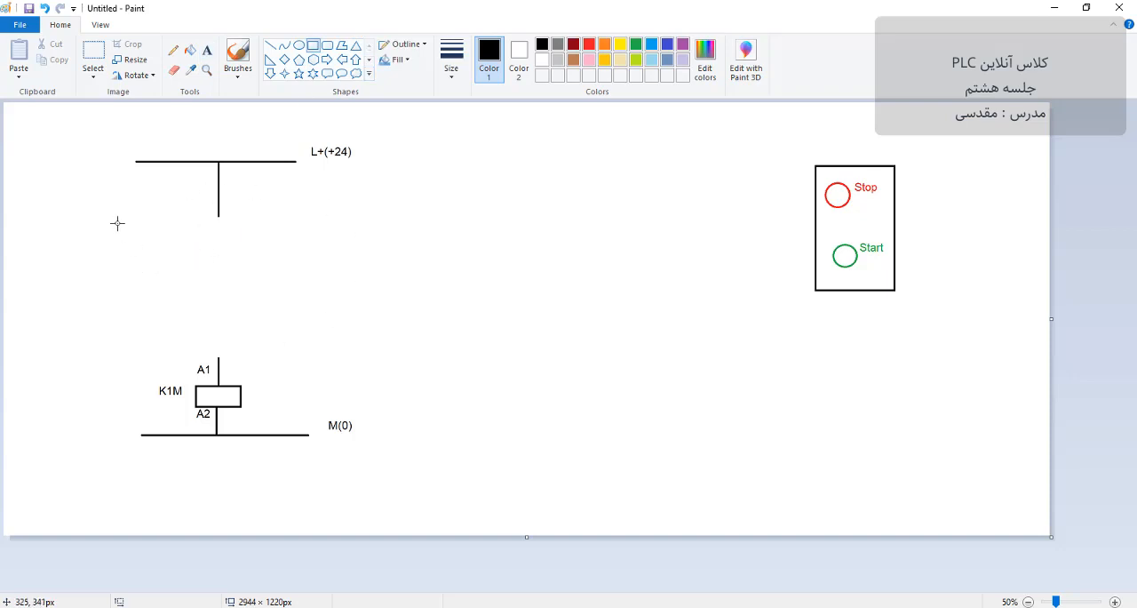
pyautogui.moveTo(98, 222)
pyautogui.mouseDown()
pyautogui.moveTo(223, 294)
pyautogui.moveTo(359, 351)
pyautogui.mouseUp()
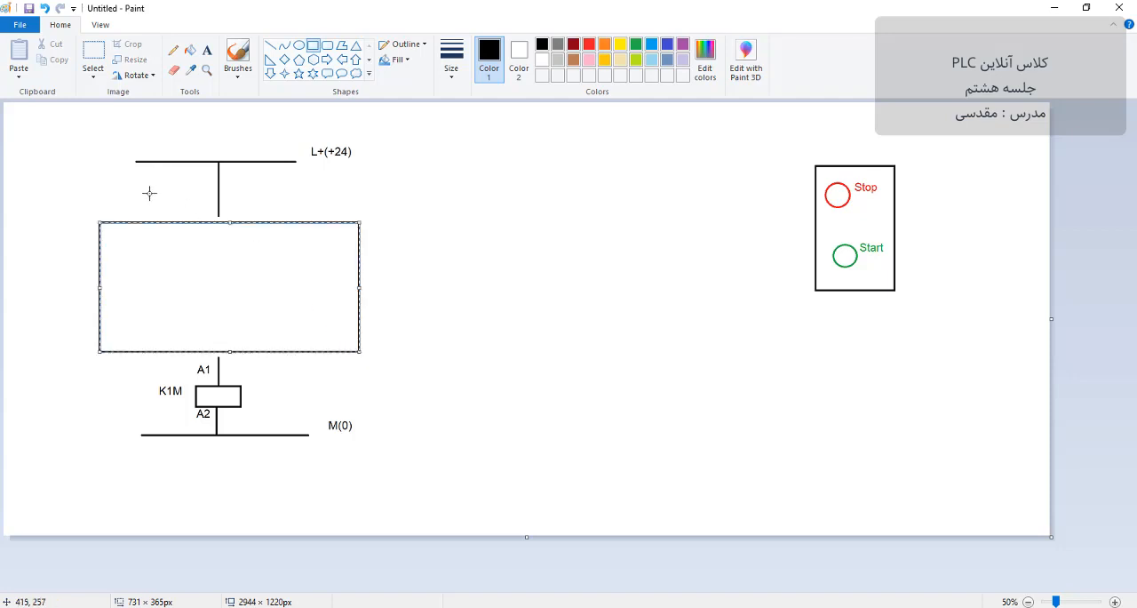
pyautogui.click(214, 120)
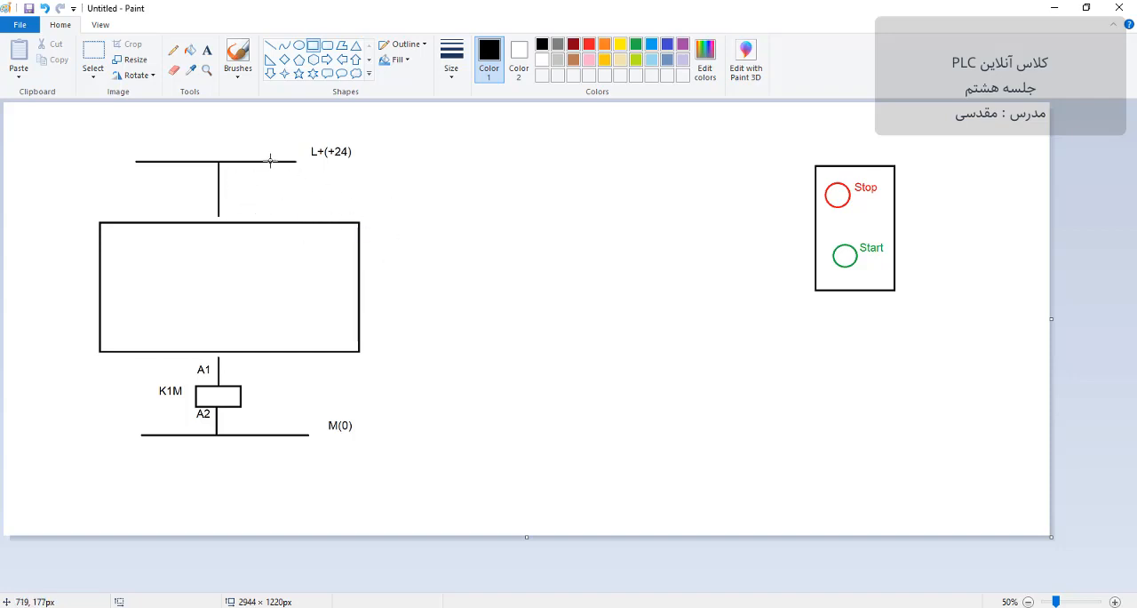
# Step: Cut a gap about 41 px high in the vertical stub below the L+ rail and activate the Line tool
pyautogui.click(95, 54)
pyautogui.moveTo(210, 179); pyautogui.dragTo(230, 194)
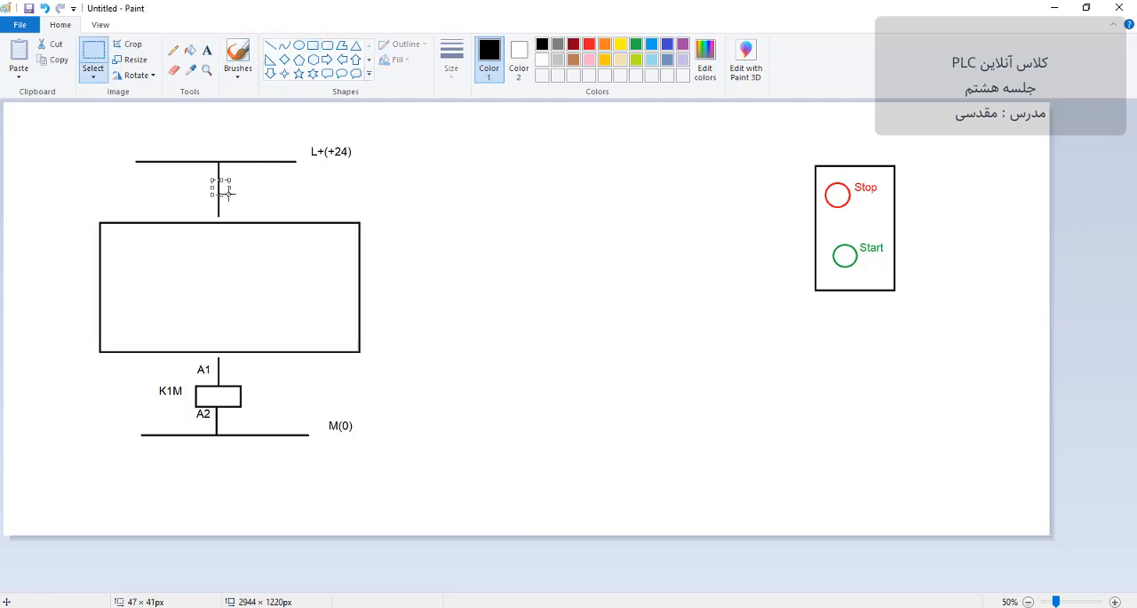
pyautogui.press('Delete')
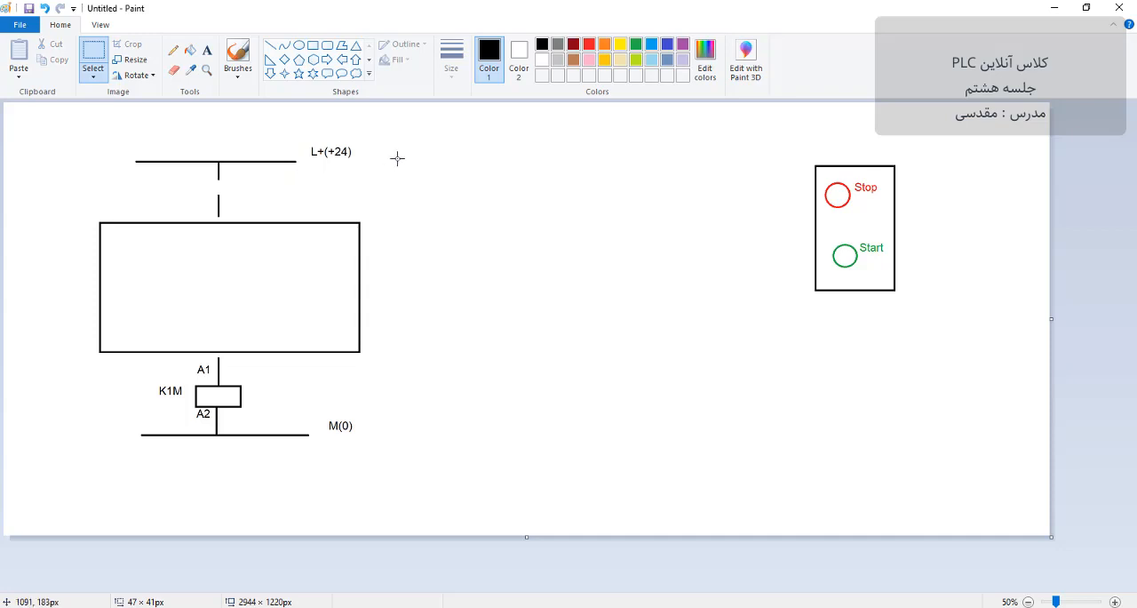
pyautogui.click(272, 45)
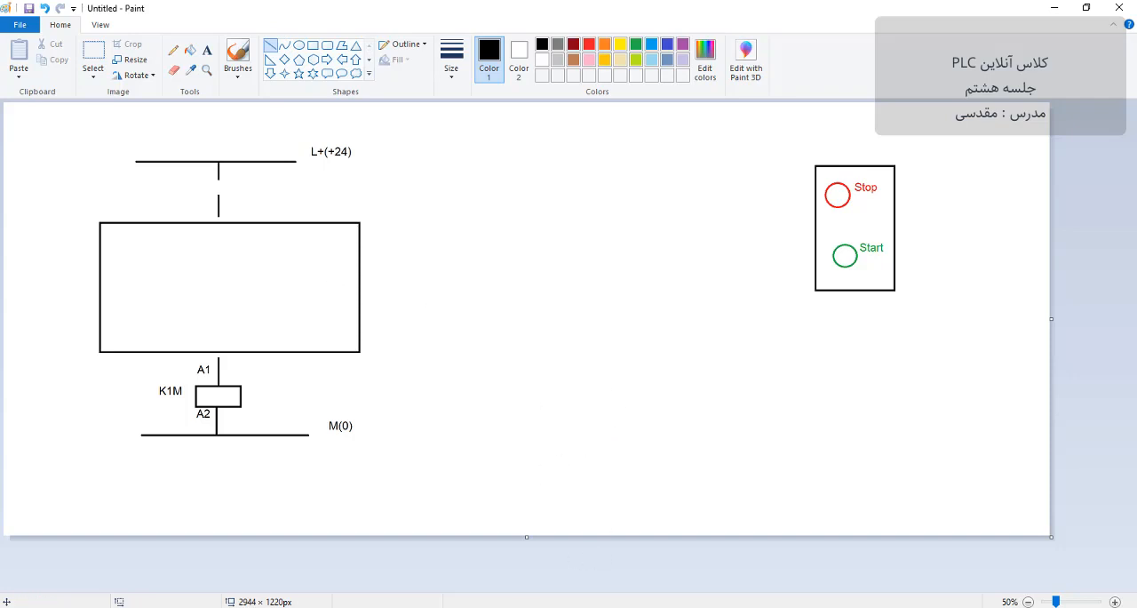
# Step: Check the pushbutton contact types required by exercise 1 in the PDF and return to the Paint drawing
pyautogui.hotkey('alt', 'Tab')
pyautogui.click(683, 328)
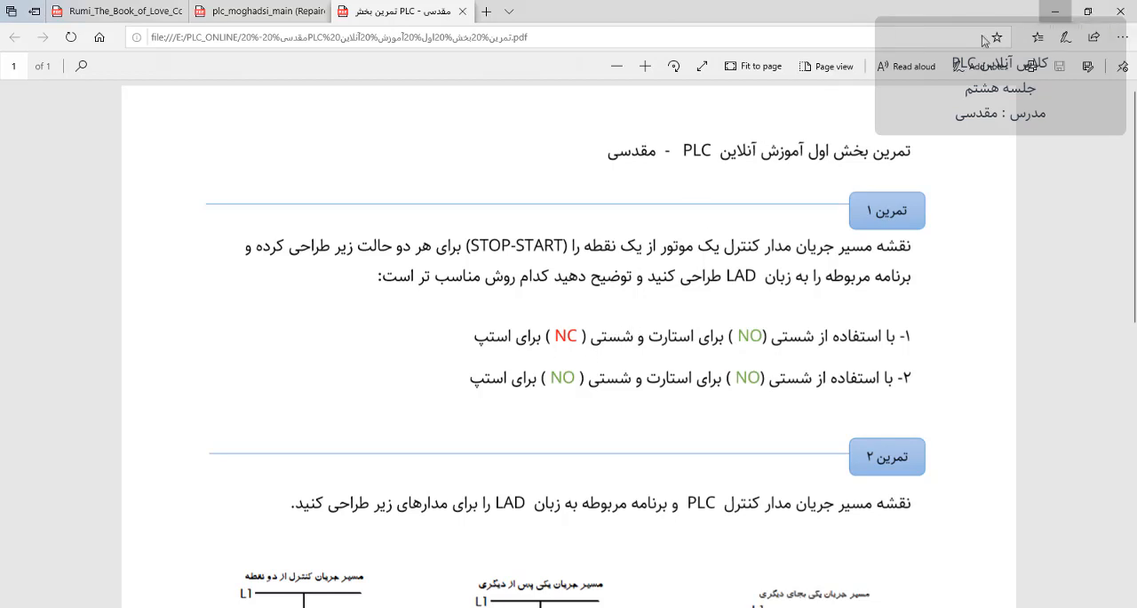
pyautogui.click(1055, 11)
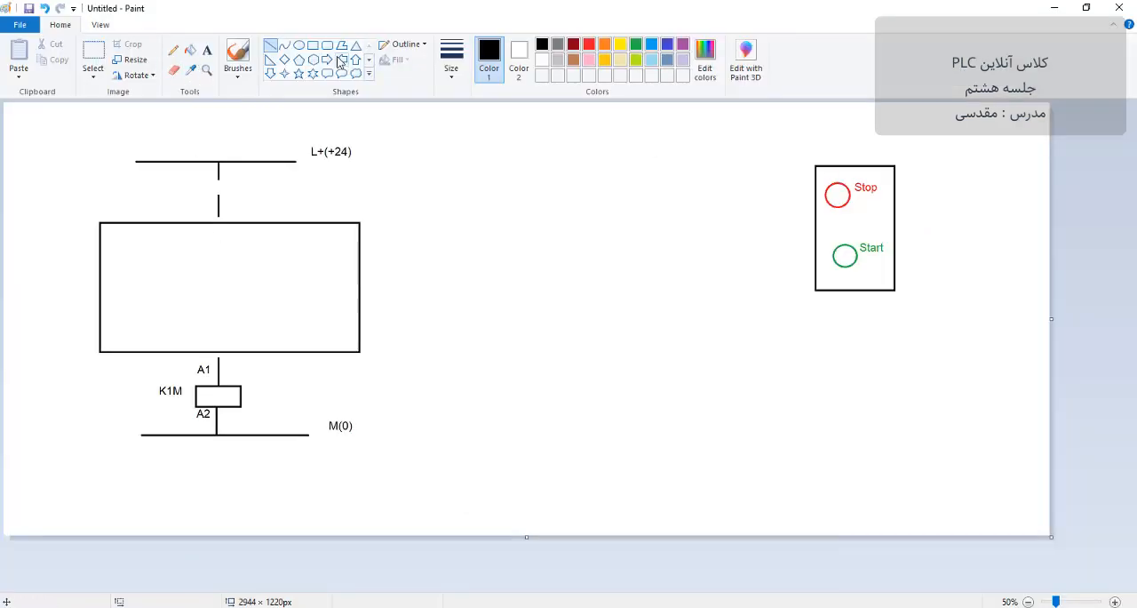
# Step: Draw a normally closed contact in the gap below the L+ rail and extend its line into the rectangle
pyautogui.moveTo(220, 179); pyautogui.dragTo(219, 235)
pyautogui.click(235, 175)
pyautogui.click(219, 214)
pyautogui.click(236, 257)
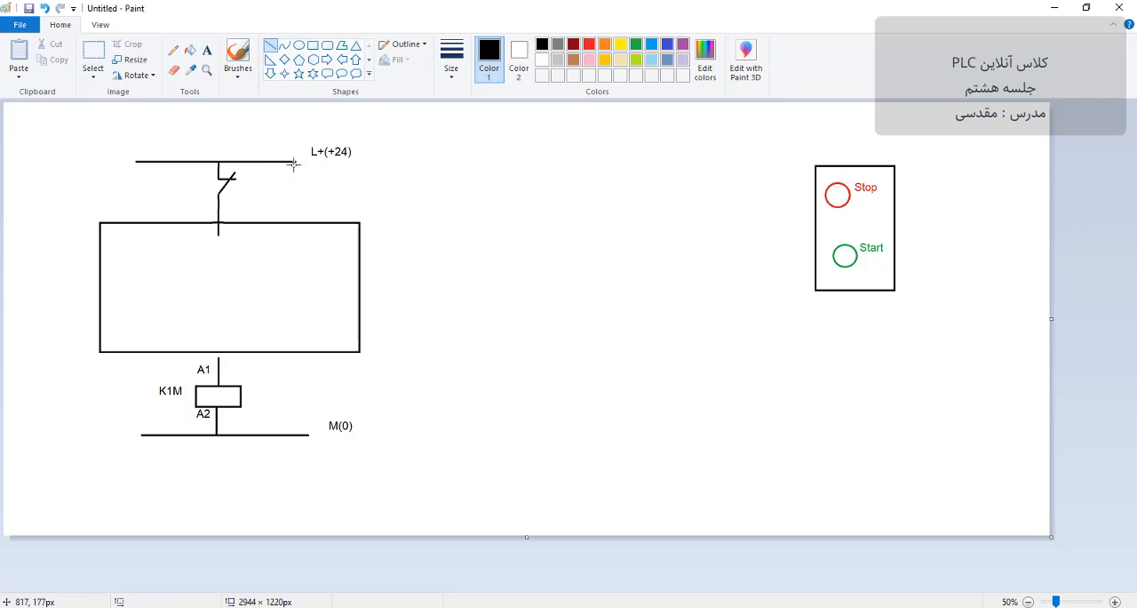
# Step: Extend the L+ rail by about 237 px and draw a second branch with a normally open contact down into the rectangle
pyautogui.moveTo(296, 161); pyautogui.dragTo(380, 161)
pyautogui.hotkey('ctrl', 'z')
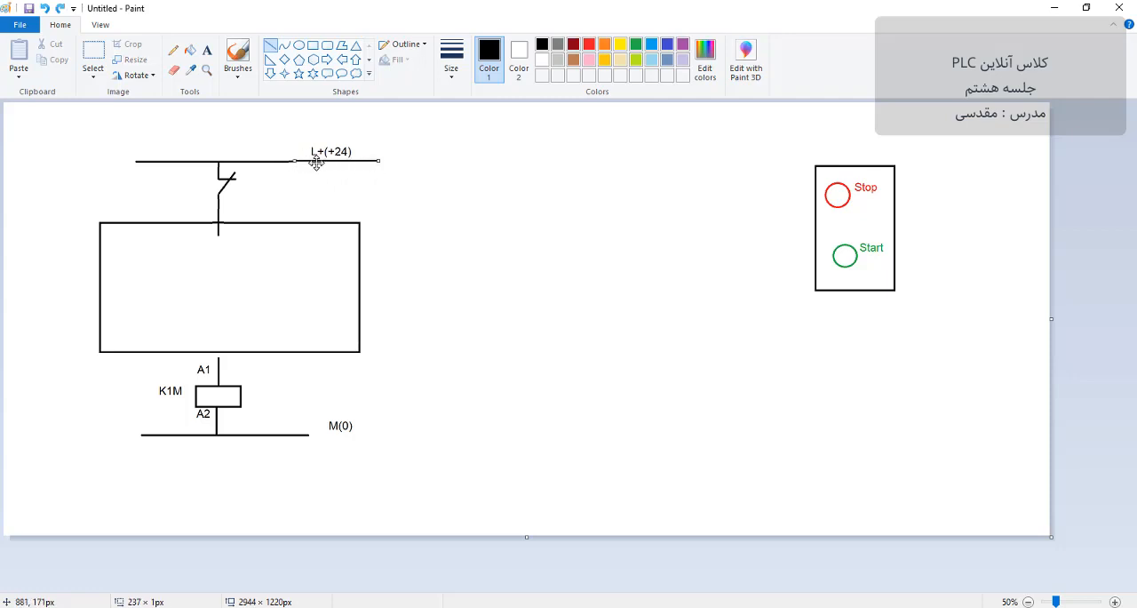
pyautogui.click(323, 187)
pyautogui.moveTo(305, 161)
pyautogui.mouseDown()
pyautogui.moveTo(305, 180)
pyautogui.moveTo(292, 179)
pyautogui.moveTo(310, 208)
pyautogui.moveTo(304, 189)
pyautogui.moveTo(303, 237)
pyautogui.mouseUp()
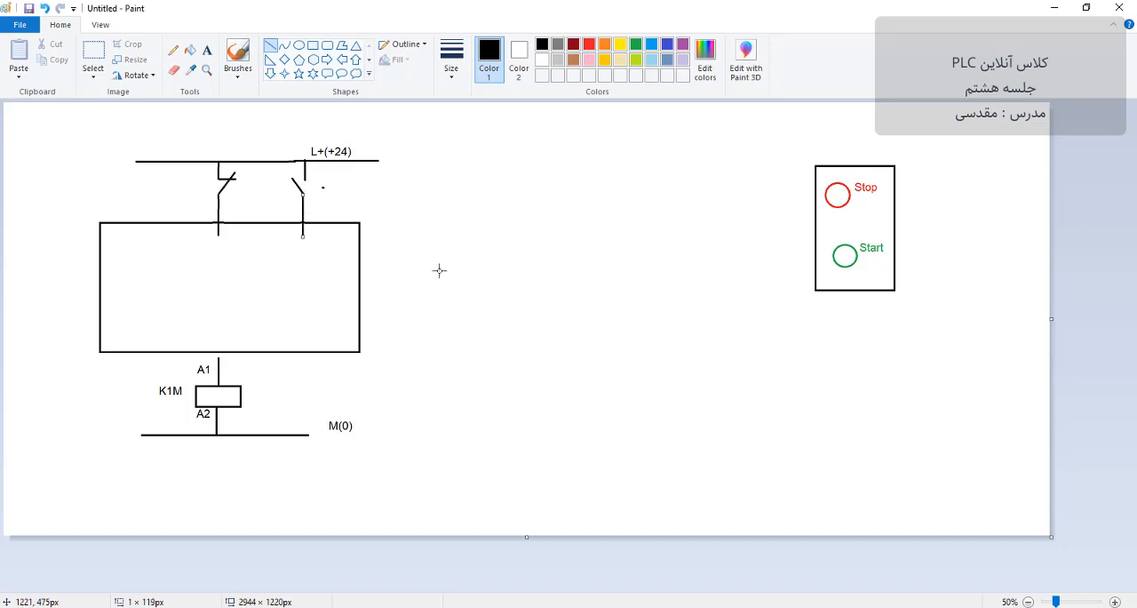
# Step: Draw a short vertical line connecting the rectangle's lower edge to the K1M coil's A1 line
pyautogui.moveTo(437, 270); pyautogui.dragTo(442, 271)
pyautogui.moveTo(217, 345); pyautogui.dragTo(219, 365)
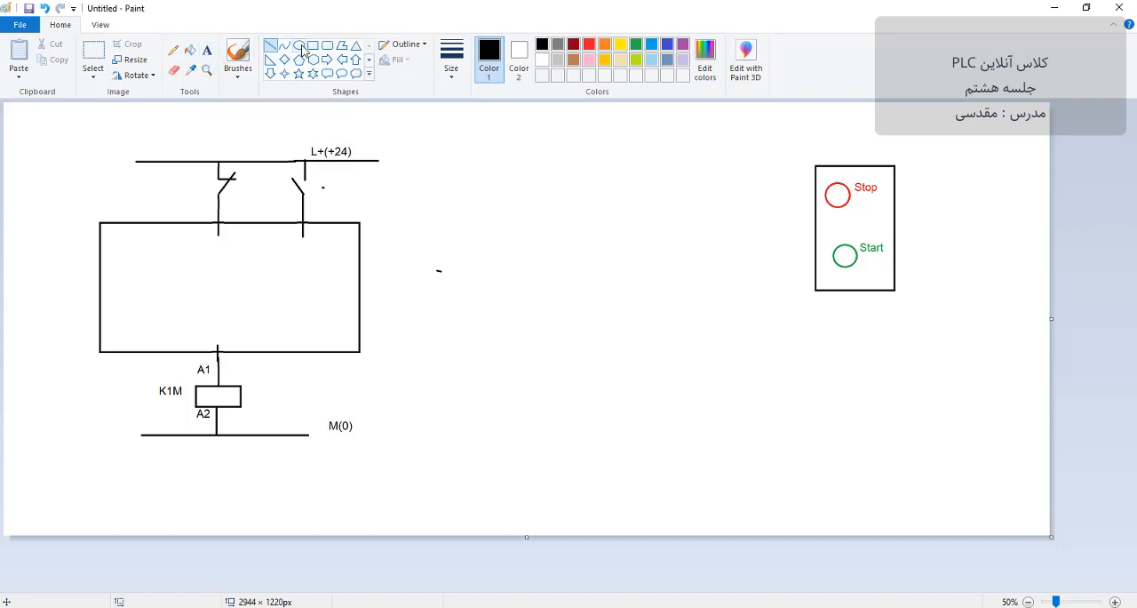
# Step: Sketch pushbutton actuator symbols with dashed links beside both contacts using the Pencil
pyautogui.click(173, 50)
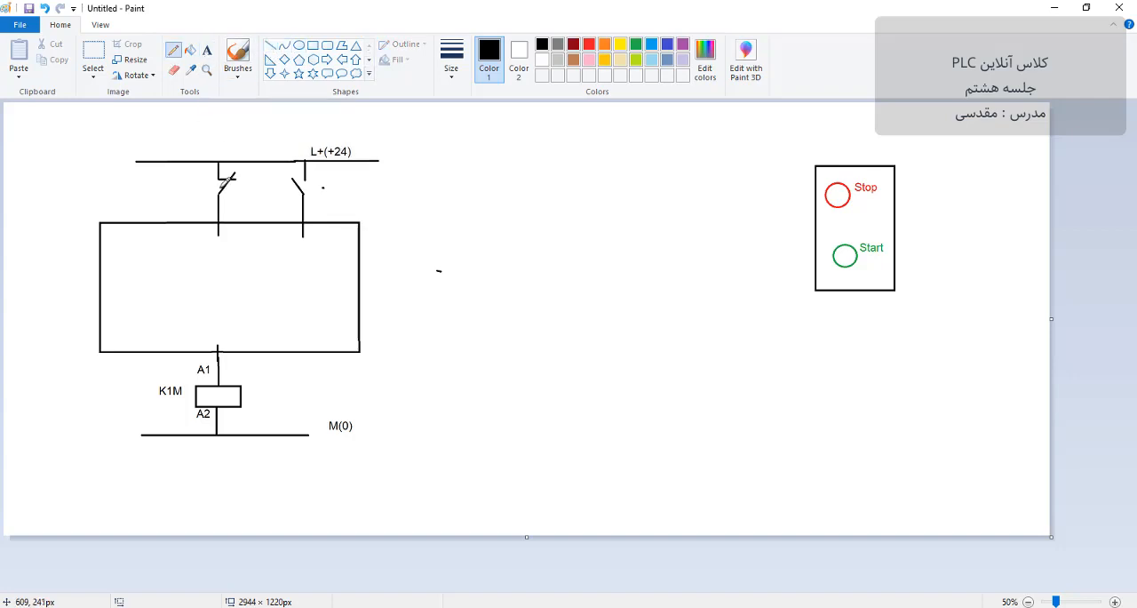
pyautogui.moveTo(206, 189); pyautogui.dragTo(201, 188)
pyautogui.moveTo(270, 188); pyautogui.dragTo(277, 200)
pyautogui.moveTo(203, 184); pyautogui.dragTo(205, 196)
# Step: Label the normally closed contact pb_stop and the normally open contact pb_start
pyautogui.click(207, 50)
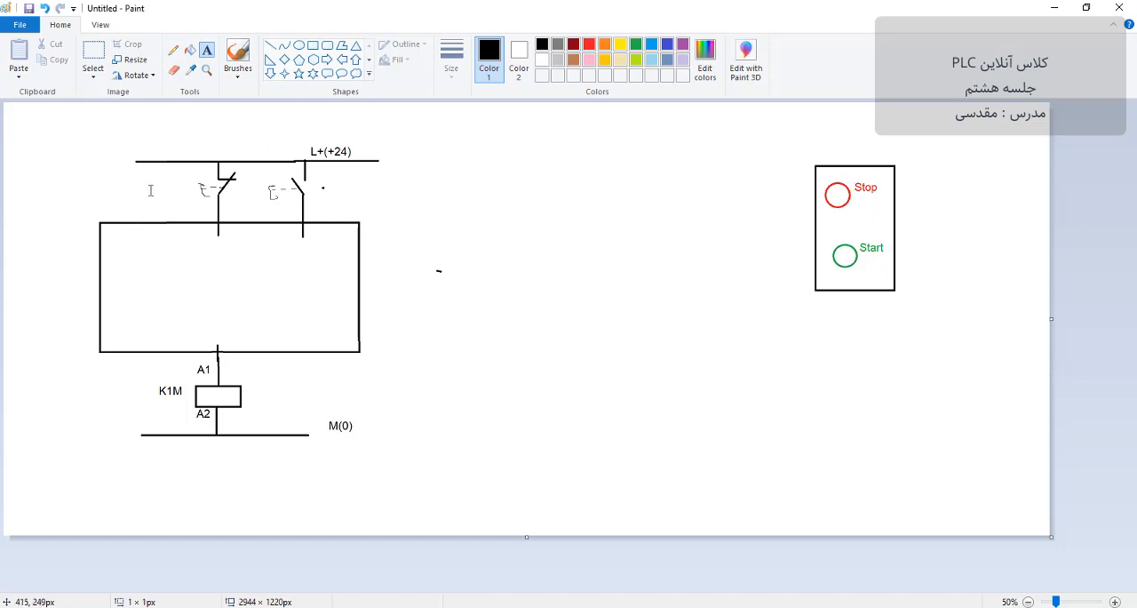
pyautogui.moveTo(150, 175); pyautogui.dragTo(351, 202)
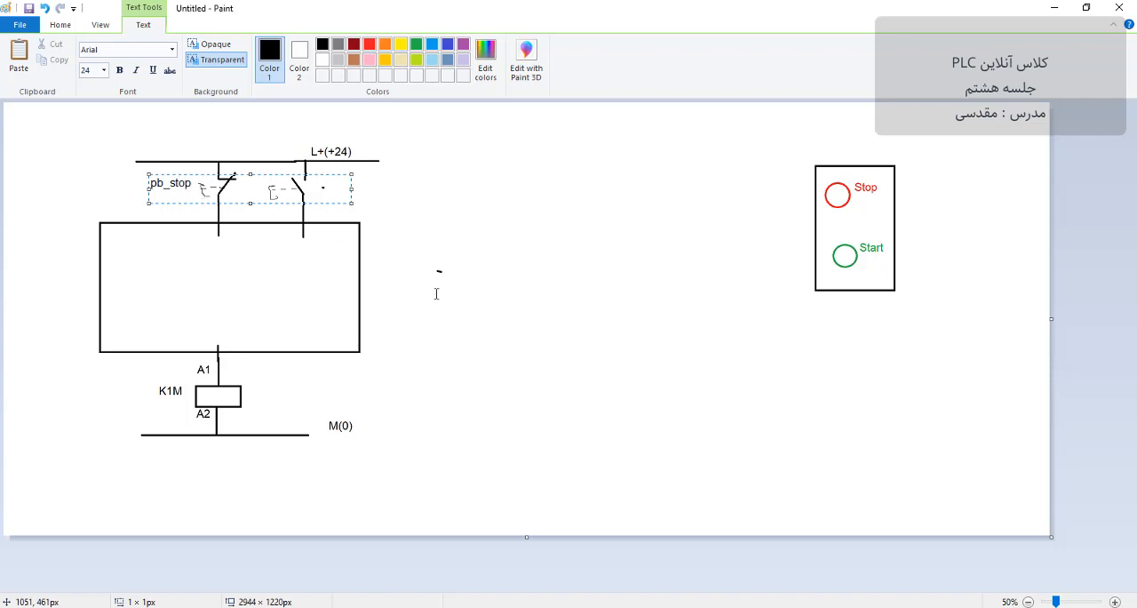
pyautogui.click(367, 290)
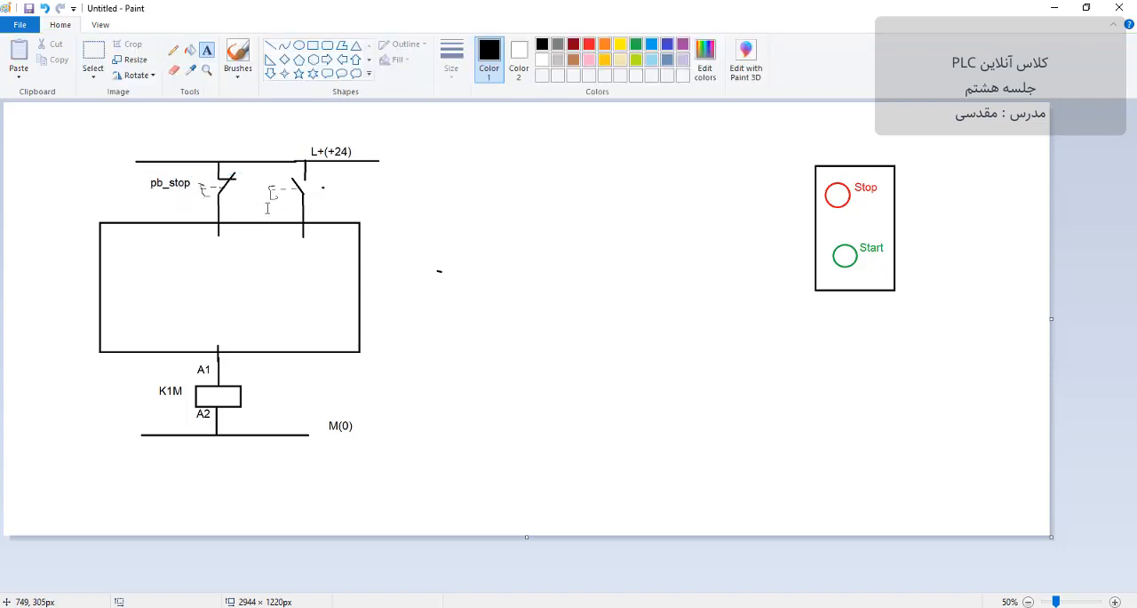
pyautogui.moveTo(266, 191); pyautogui.dragTo(469, 220)
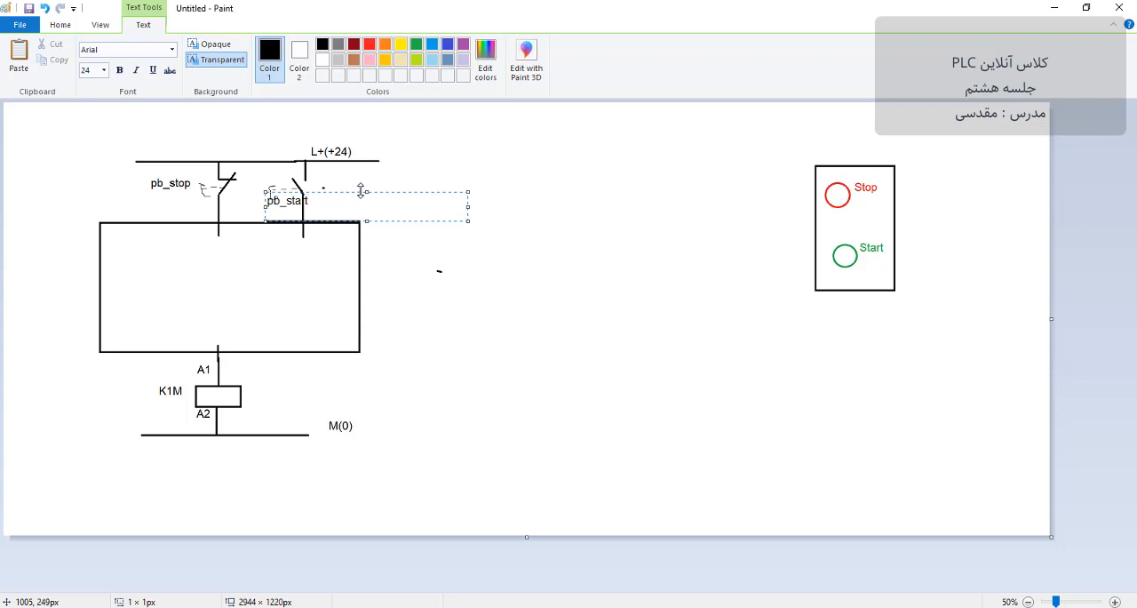
pyautogui.moveTo(342, 190); pyautogui.dragTo(399, 177)
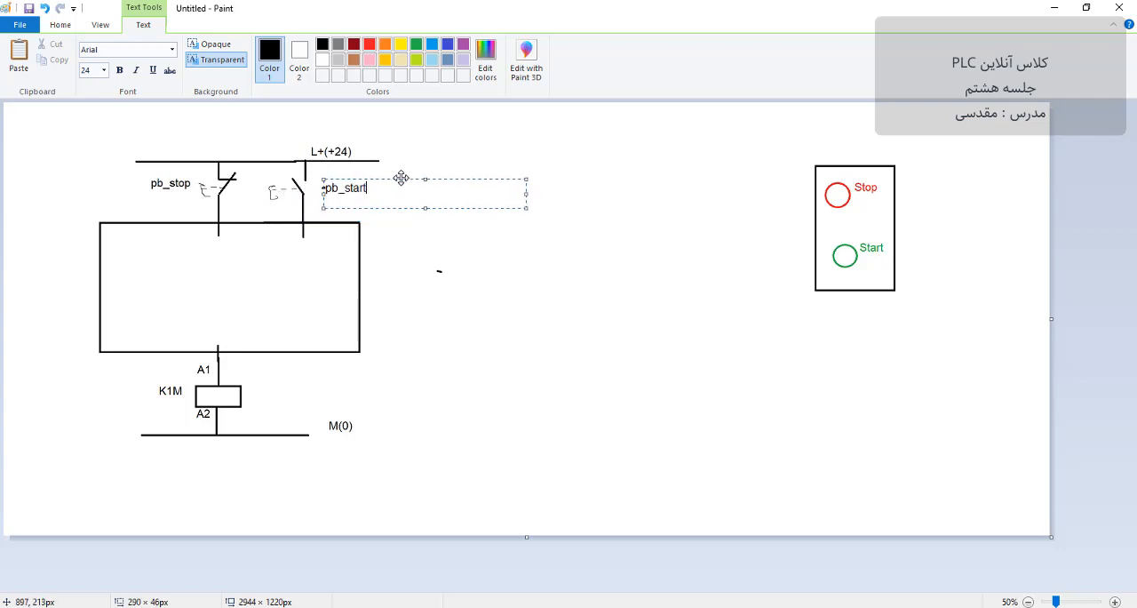
pyautogui.click(463, 142)
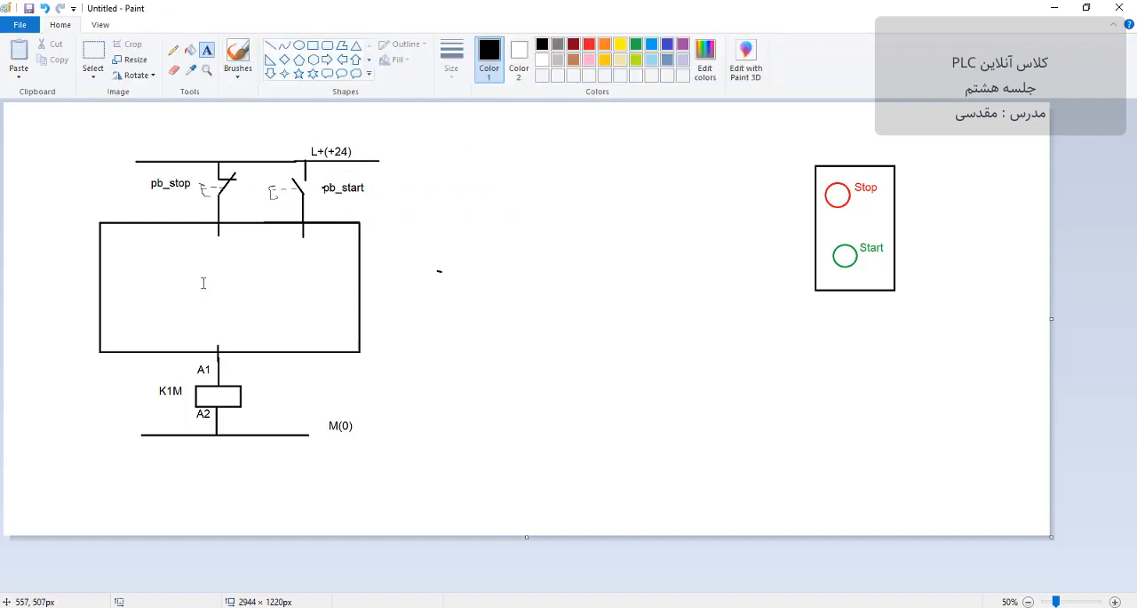
# Step: Add the text PLC inside the large rectangle and delete the stray dash beside it
pyautogui.click(111, 284)
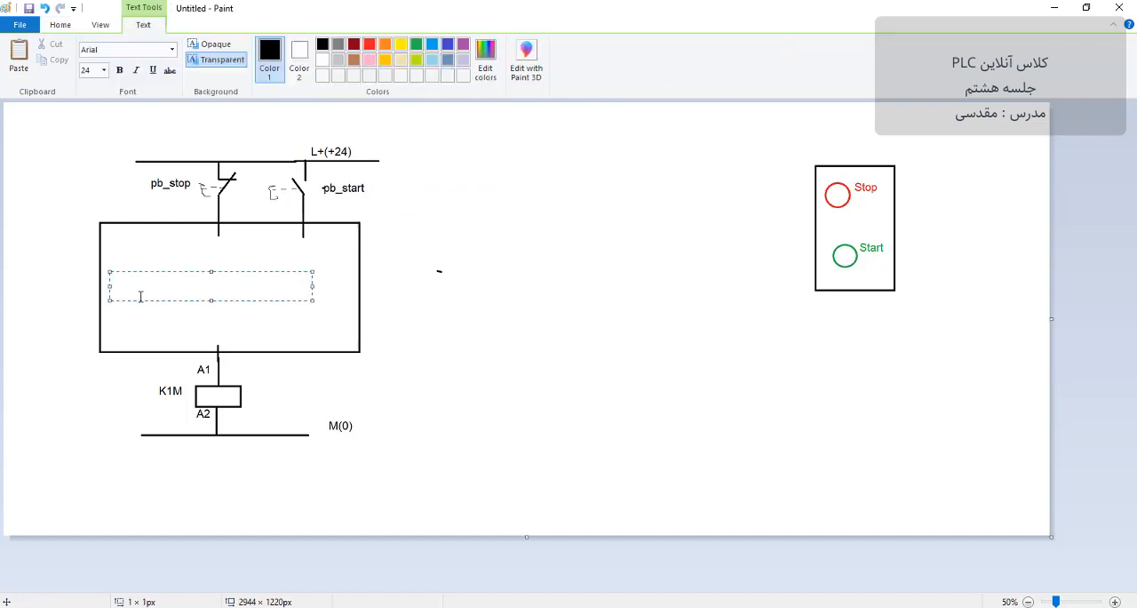
pyautogui.click(542, 309)
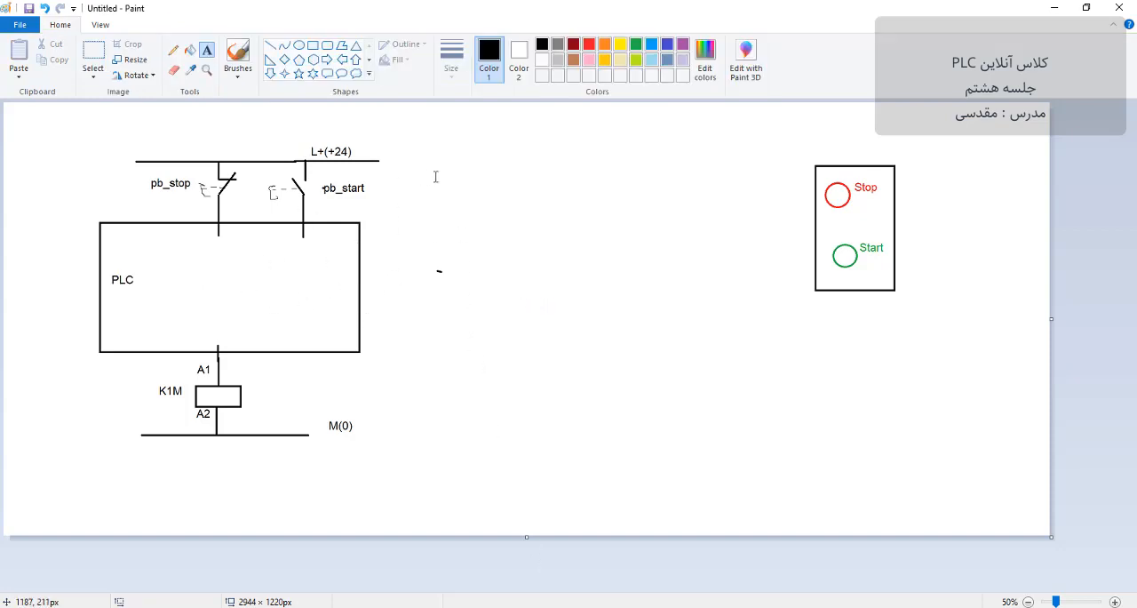
pyautogui.click(93, 55)
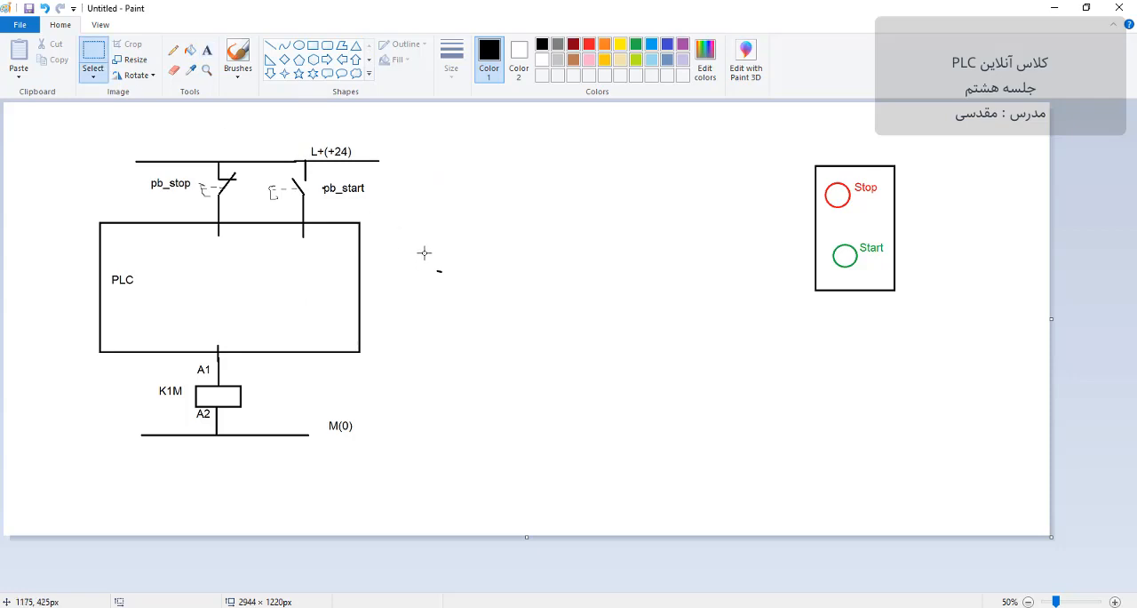
pyautogui.moveTo(422, 253); pyautogui.dragTo(469, 289)
pyautogui.press('Delete')
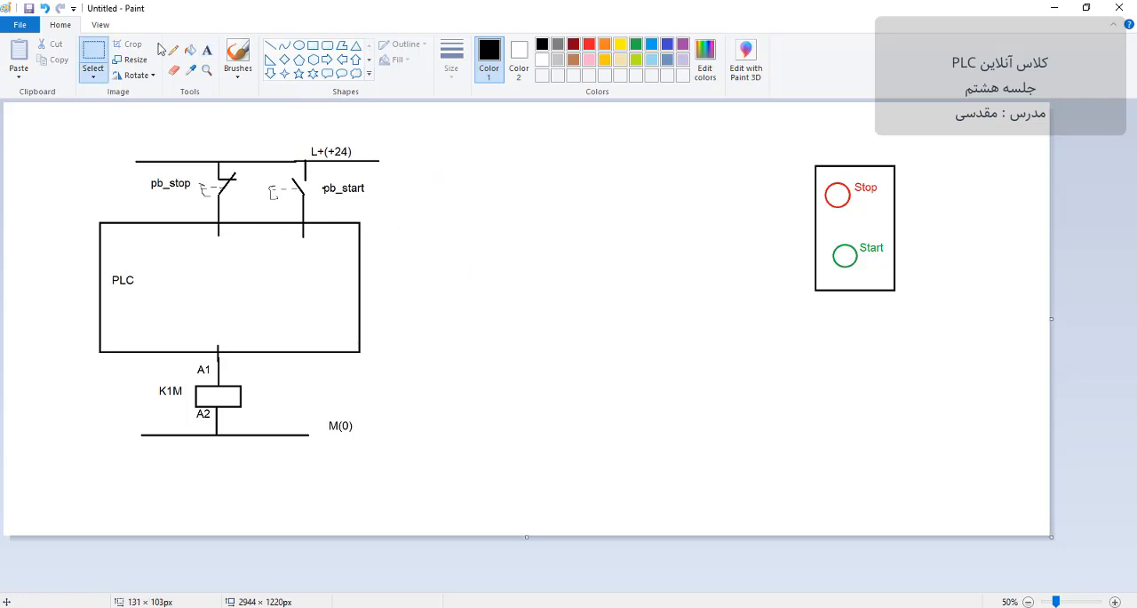
# Step: Label the PLC inputs inside the rectangle I0.0 under the pb_stop line and I0.1 under the pb_start line
pyautogui.click(207, 49)
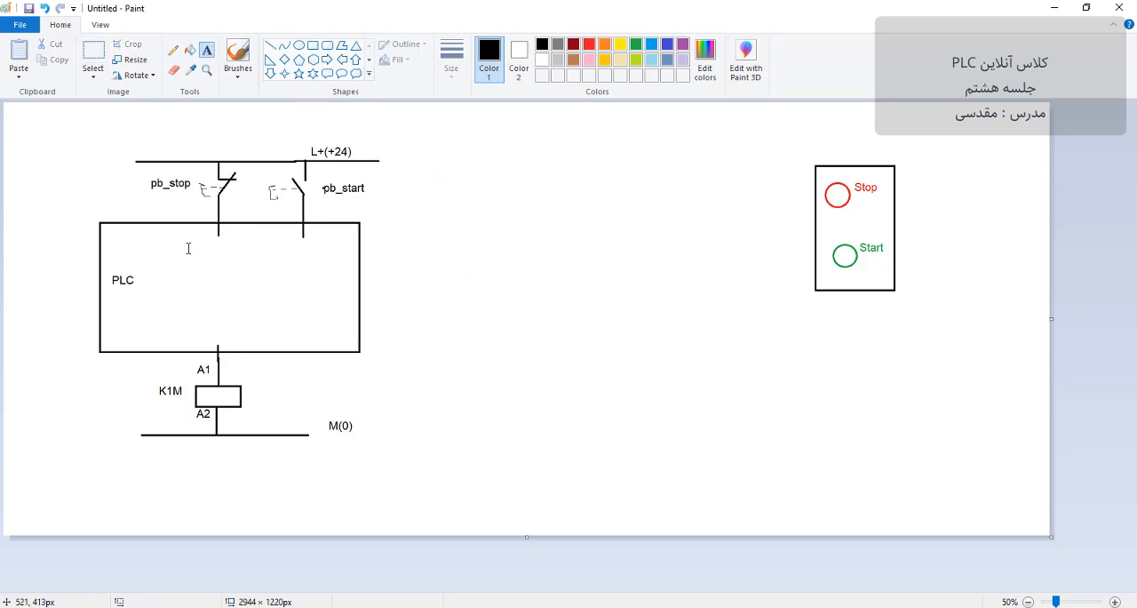
pyautogui.moveTo(187, 232); pyautogui.dragTo(389, 261)
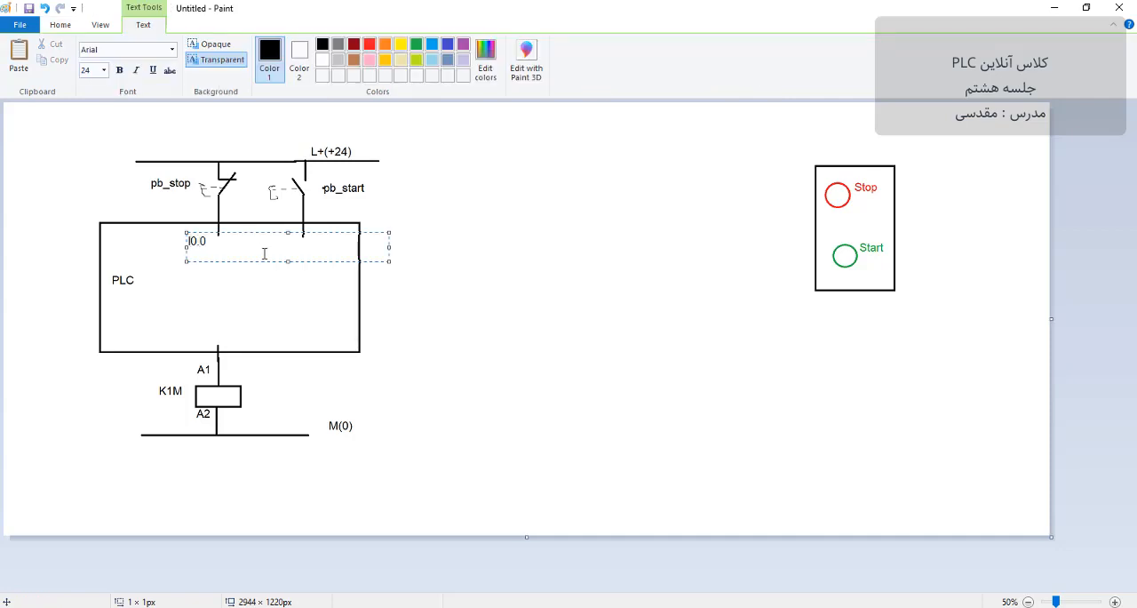
pyautogui.click(308, 275)
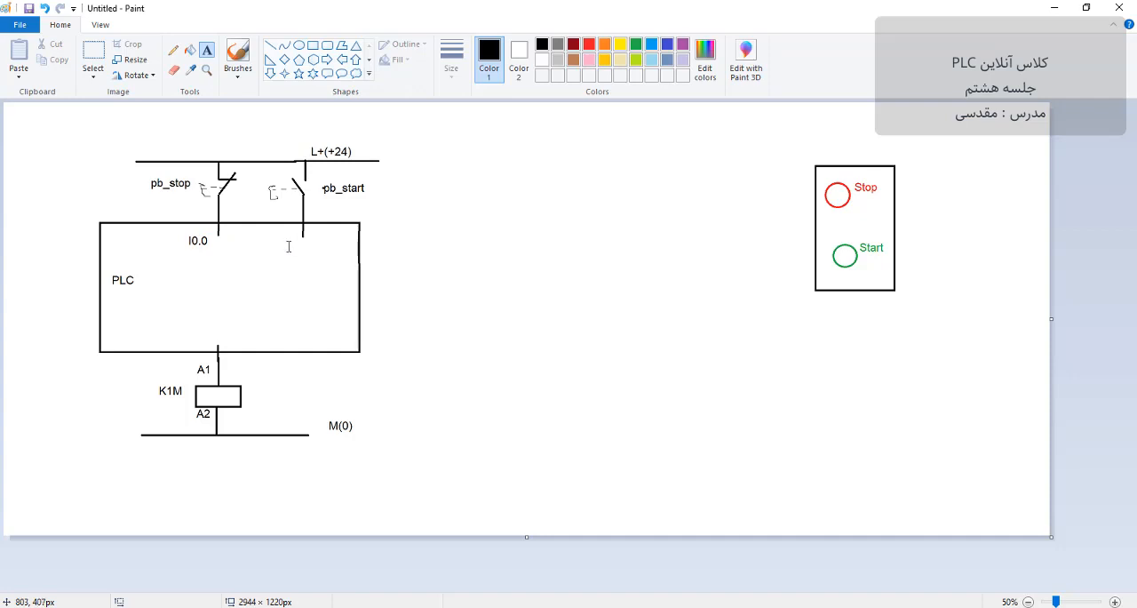
pyautogui.click(285, 231)
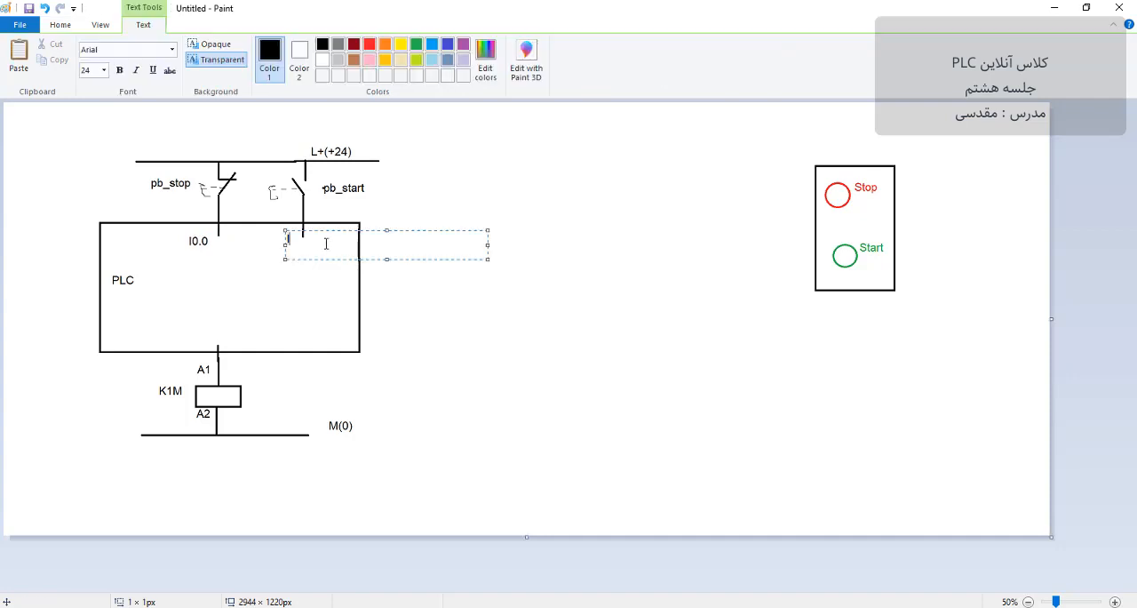
pyautogui.write('I0.1')
pyautogui.press('Return')
pyautogui.moveTo(343, 232); pyautogui.dragTo(349, 243)
pyautogui.click(214, 321)
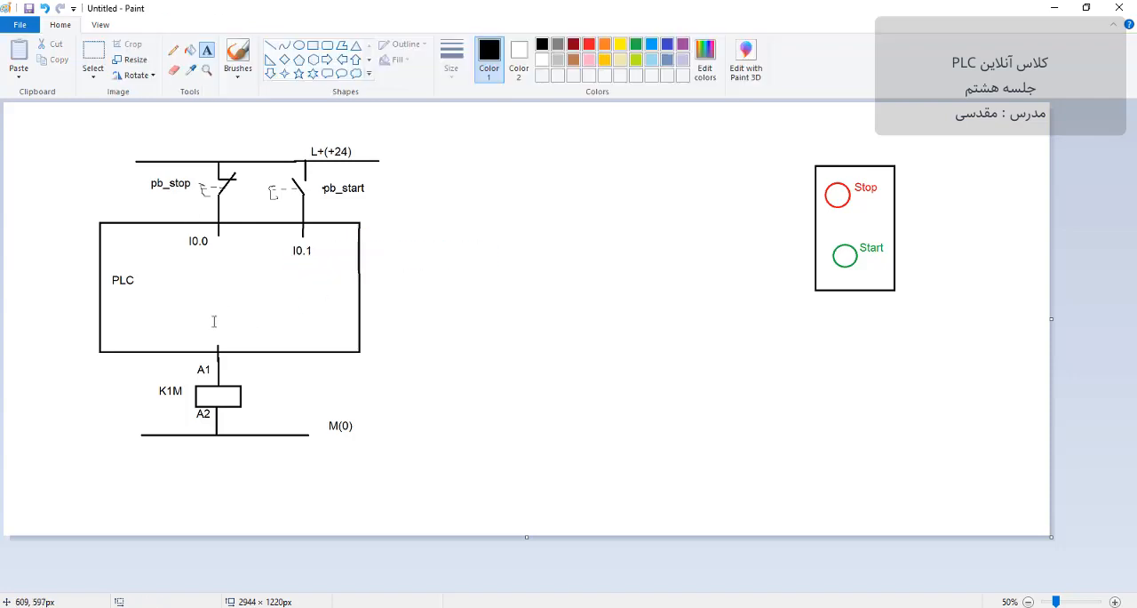
# Step: Label the PLC output Q0.0 inside the rectangle above the K1M coil line
pyautogui.click(220, 313)
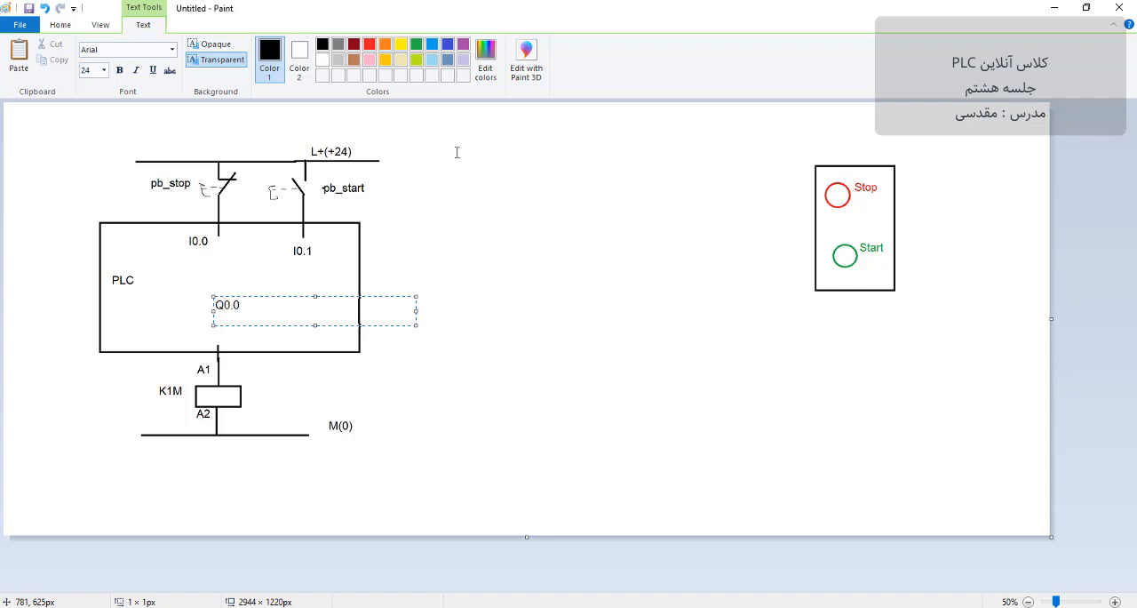
pyautogui.click(466, 256)
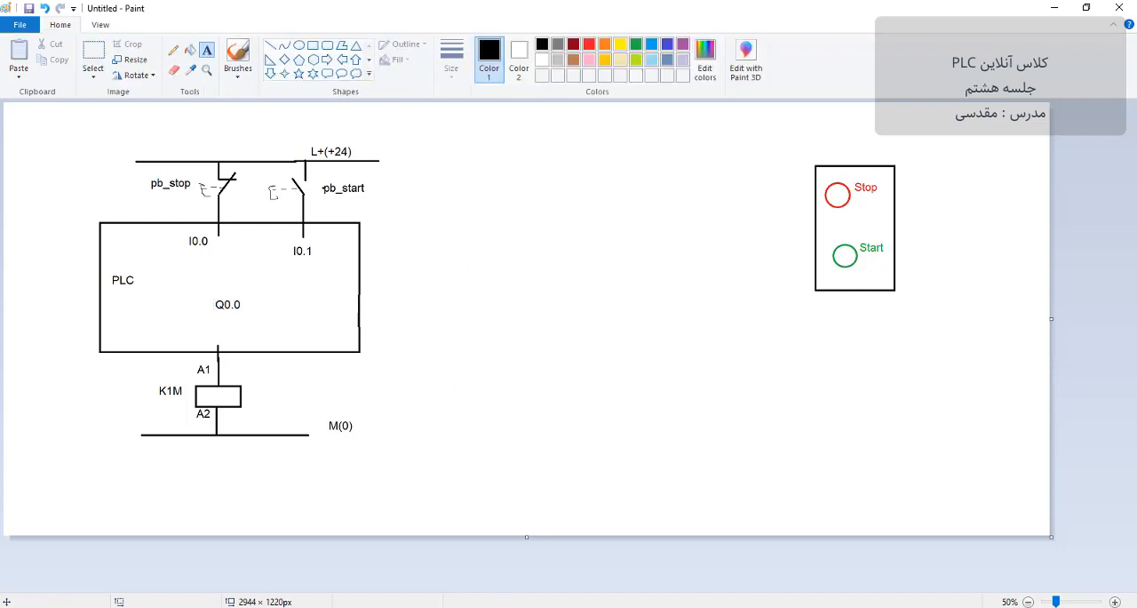
# Step: Switch to the plc_moghadsi_main PDF, examine the one-point motor control wiring diagram on page 119, and return to Paint
pyautogui.hotkey('alt', 'Tab')
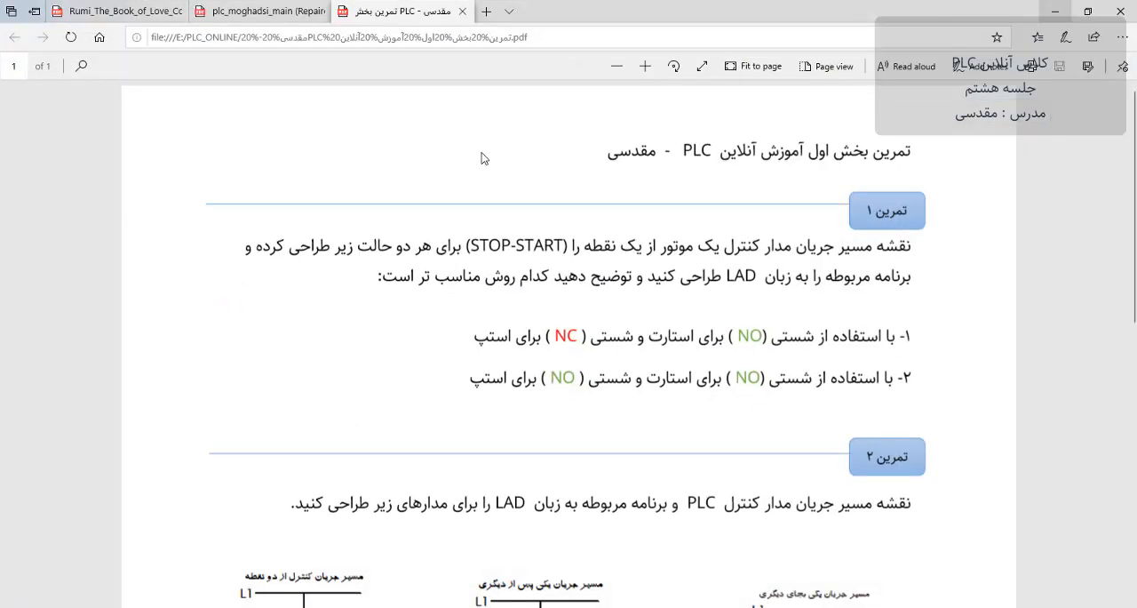
pyautogui.click(248, 7)
pyautogui.scroll(6, 485, 285)
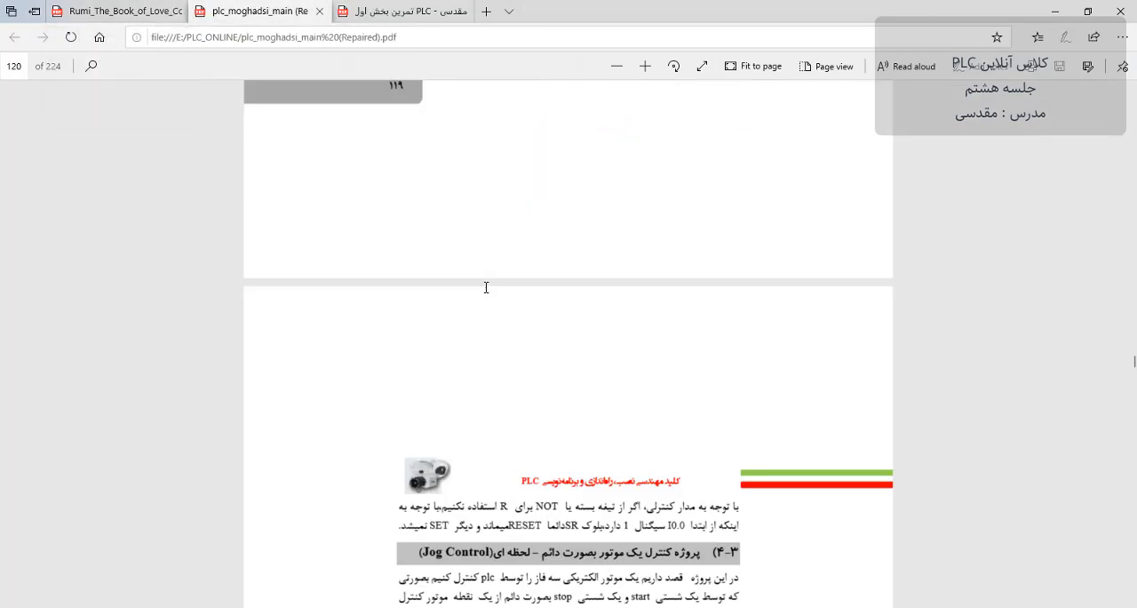
pyautogui.scroll(3, 460, 371)
pyautogui.scroll(3, 847, 176)
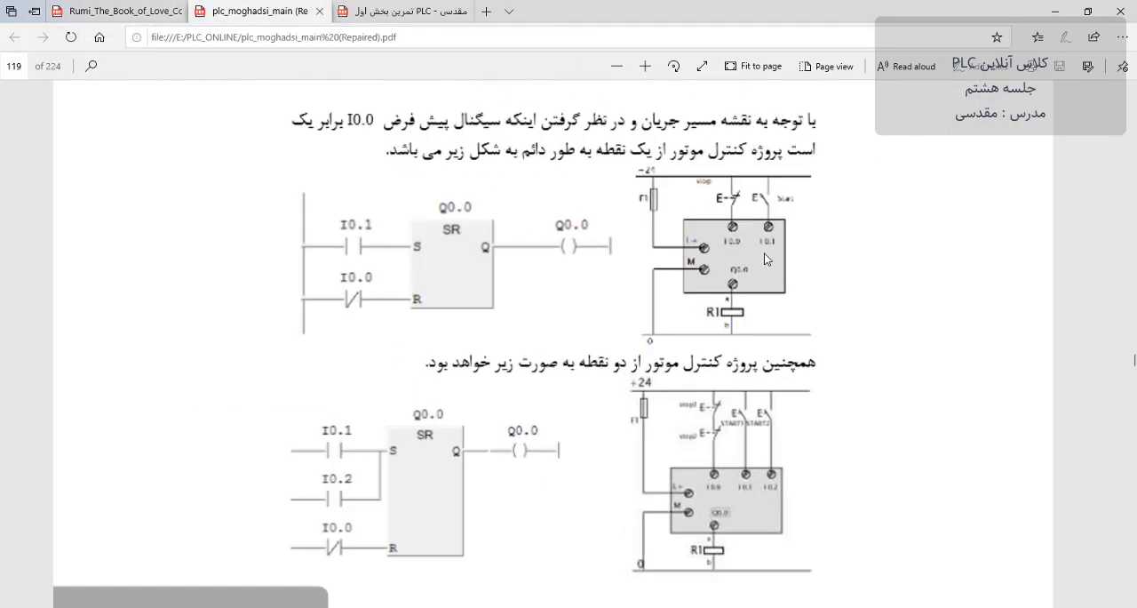
pyautogui.scroll(1, 907, 282)
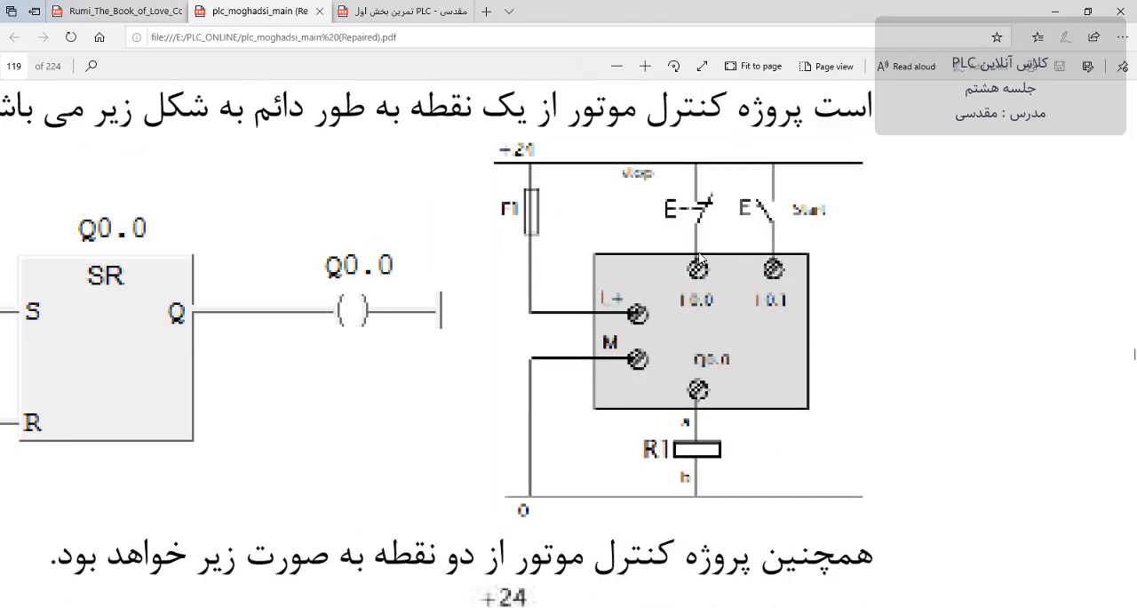
pyautogui.scroll(-3, 907, 281)
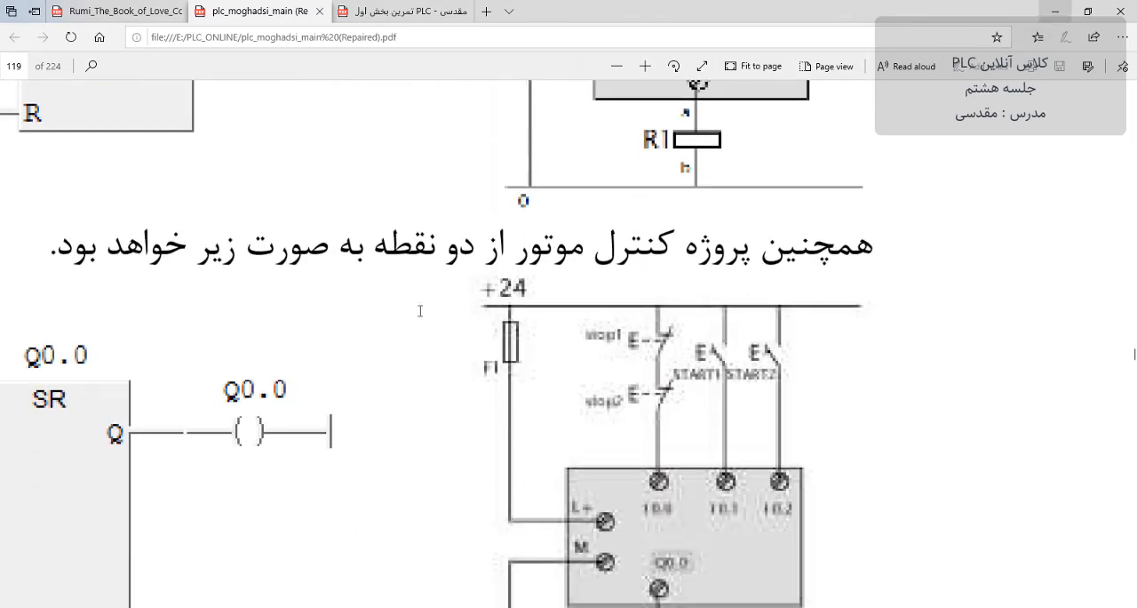
pyautogui.click(1052, 11)
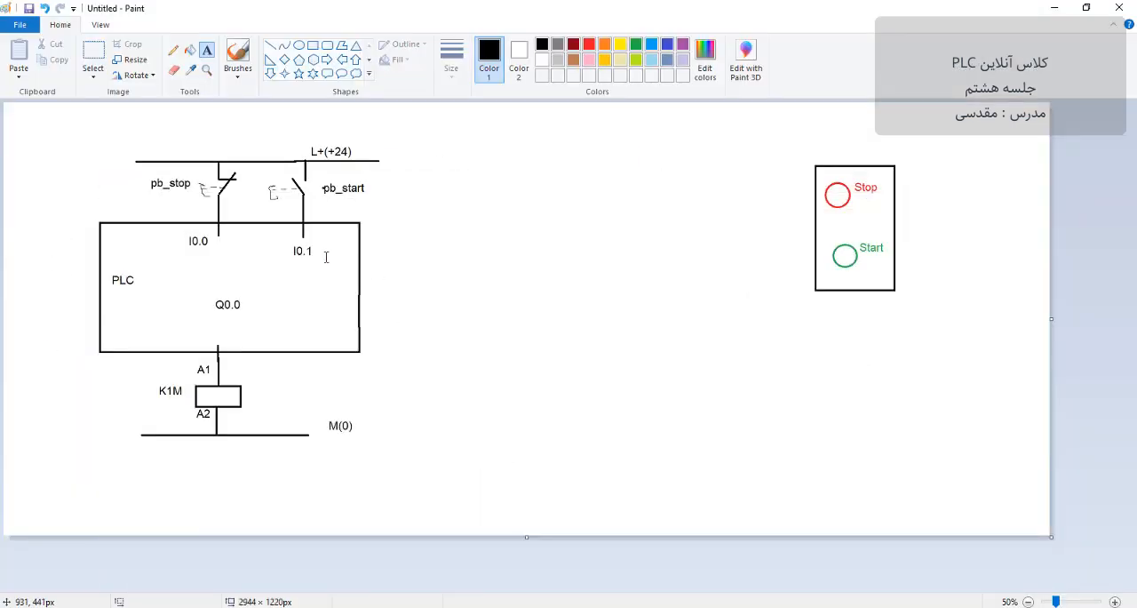
# Step: Number the diagram 1 above the L+ line inside a red circle about 71 px wide, and reset the drawing color to black
pyautogui.click(238, 121)
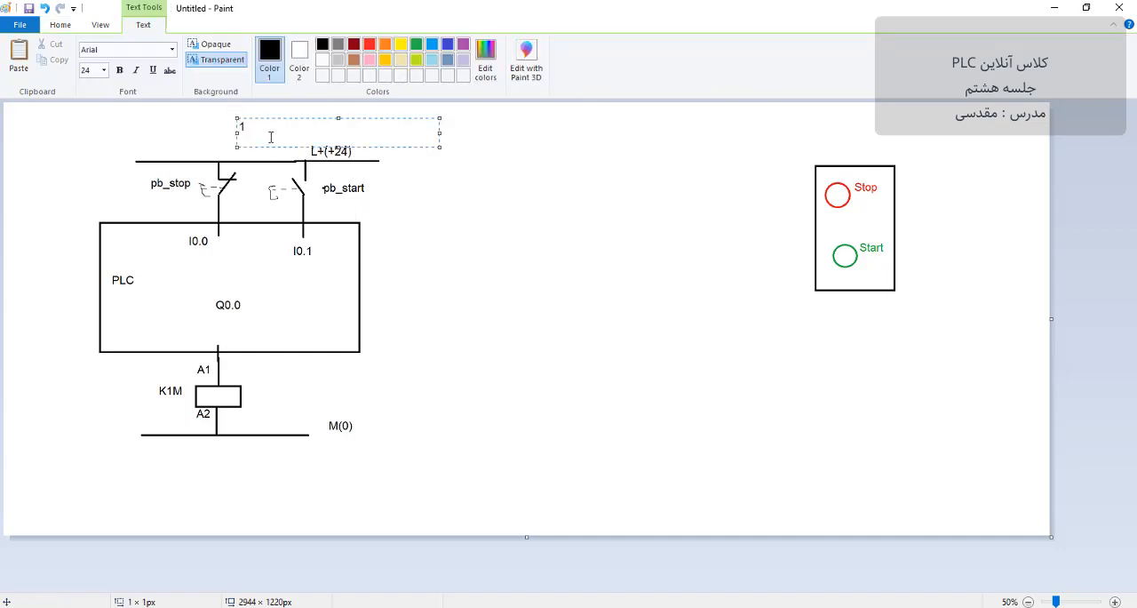
pyautogui.click(489, 193)
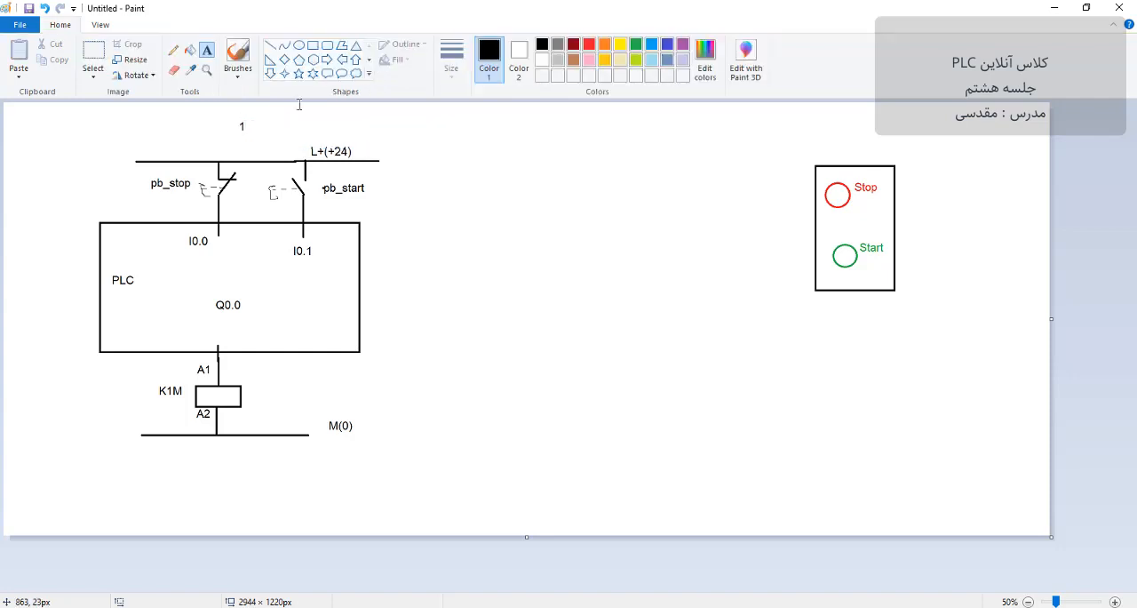
pyautogui.click(299, 44)
pyautogui.moveTo(231, 115); pyautogui.dragTo(258, 142)
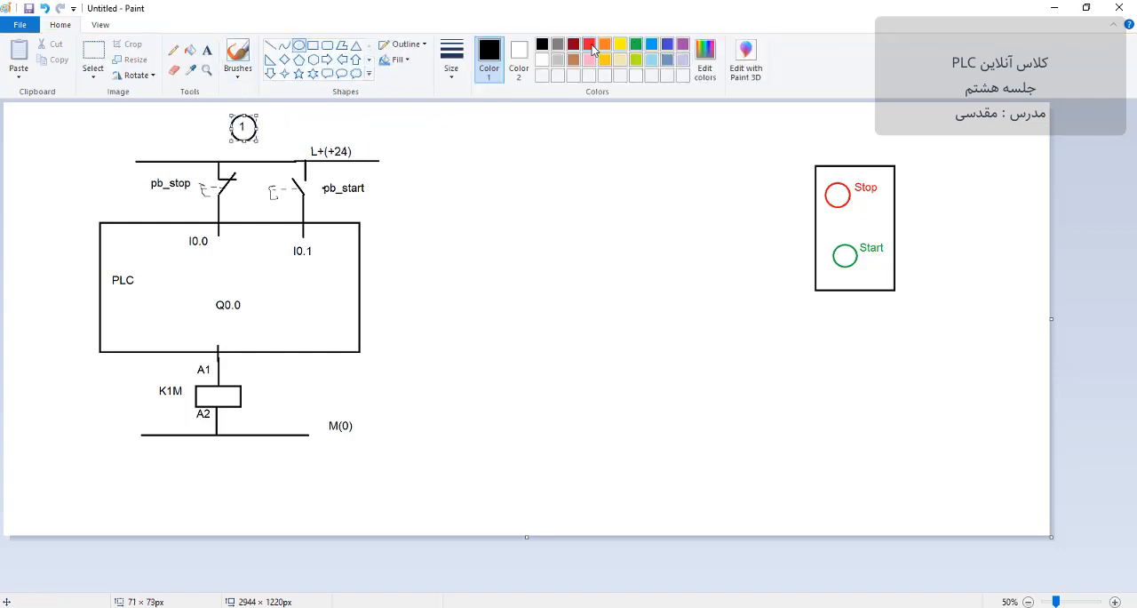
pyautogui.click(589, 44)
pyautogui.click(581, 124)
pyautogui.click(541, 45)
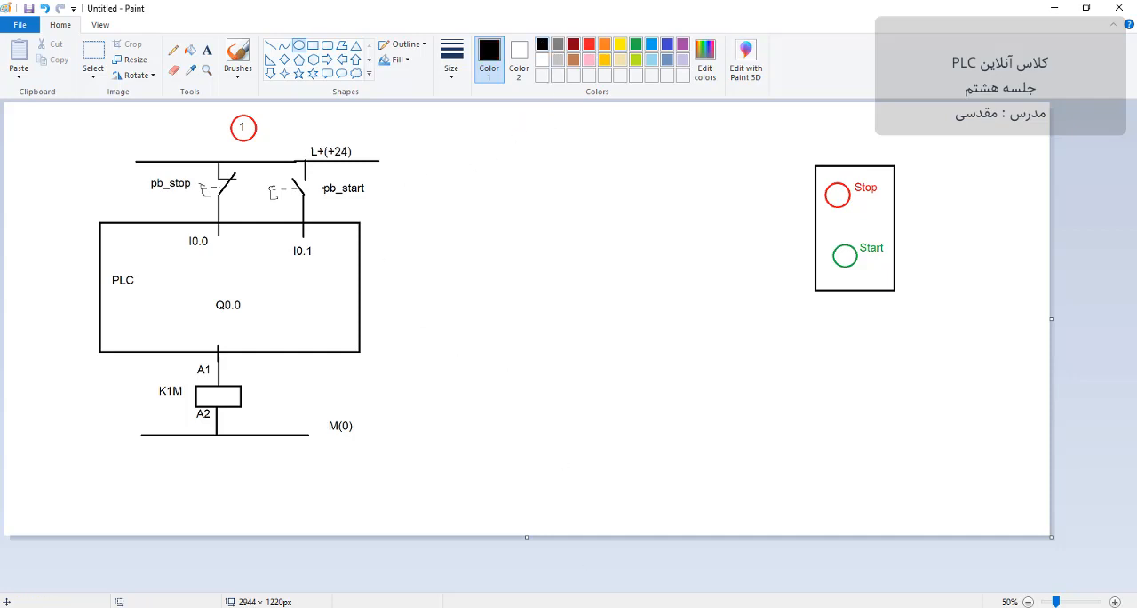
# Step: Check the list in the Word document Document1 and the first exercise in the exercise PDF, and return to Paint
pyautogui.click(471, 607)
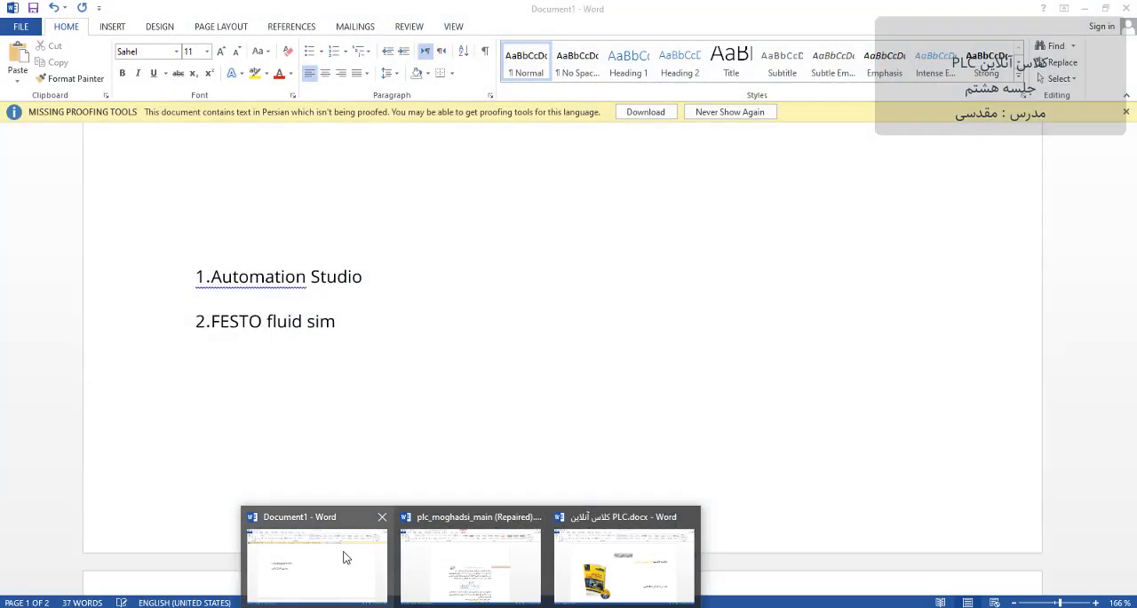
pyautogui.click(345, 557)
pyautogui.scroll(5, 456, 386)
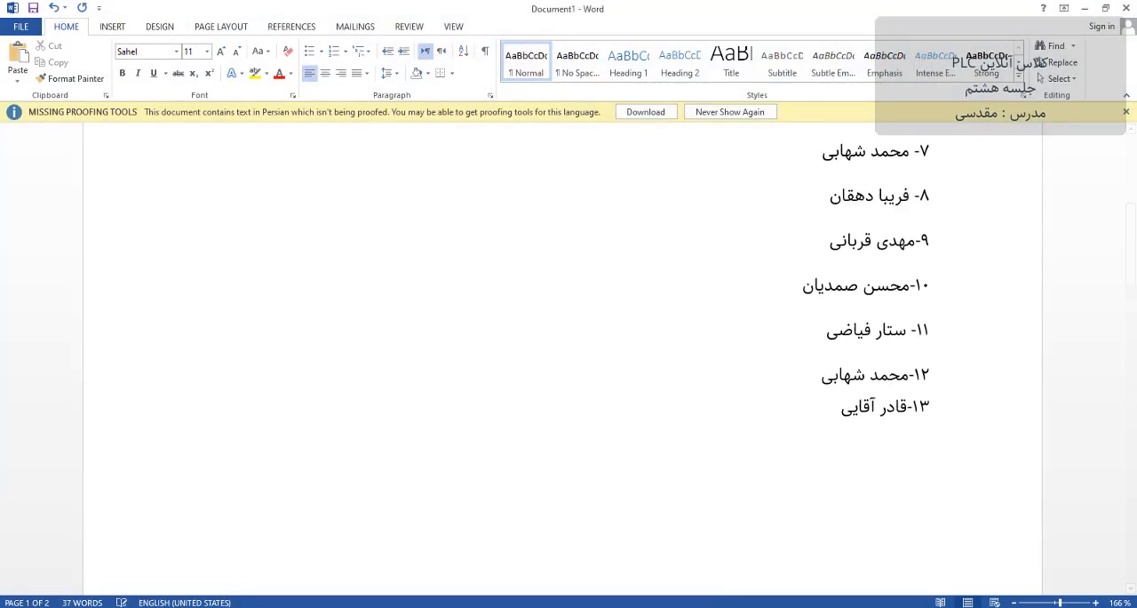
pyautogui.click(432, 607)
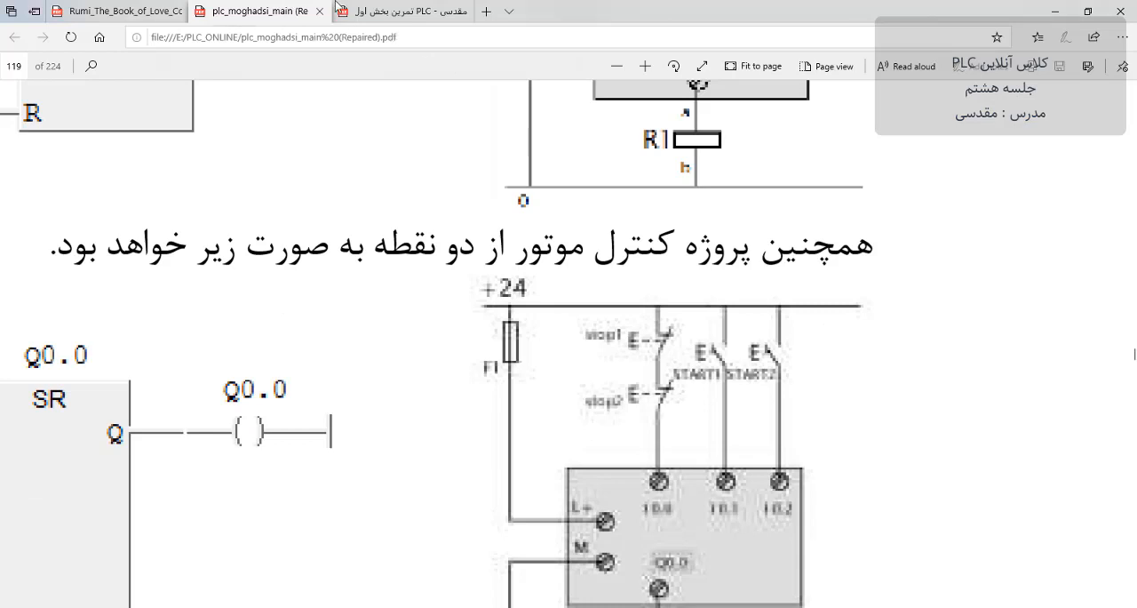
pyautogui.click(383, 9)
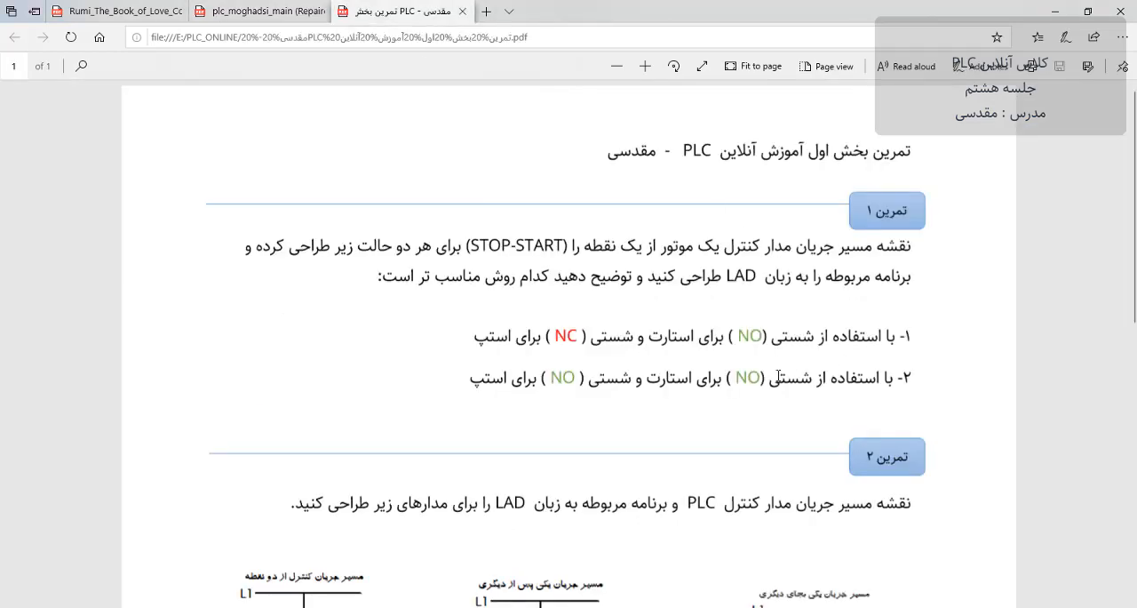
pyautogui.click(1054, 13)
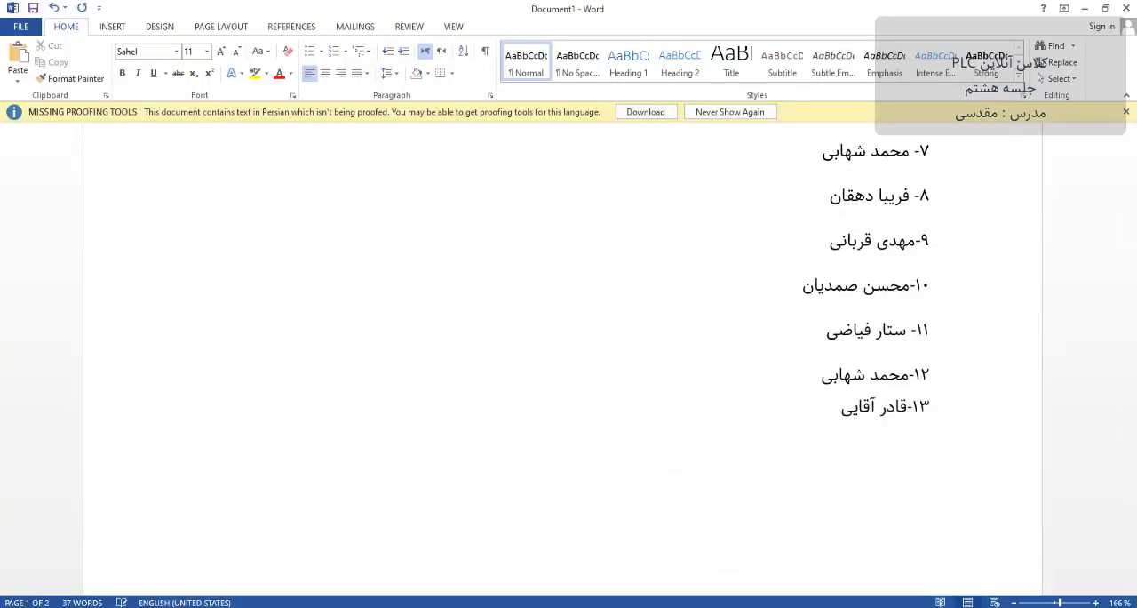
pyautogui.click(595, 573)
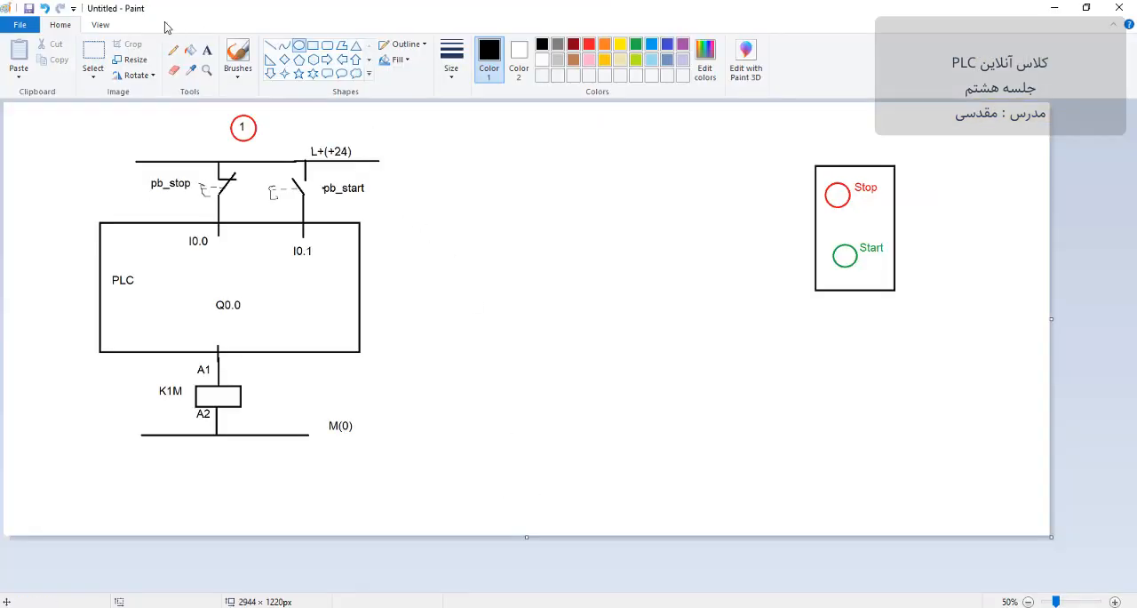
# Step: Select the whole PLC wiring diagram below the circled number and paste a copy of it into the drawing
pyautogui.click(93, 53)
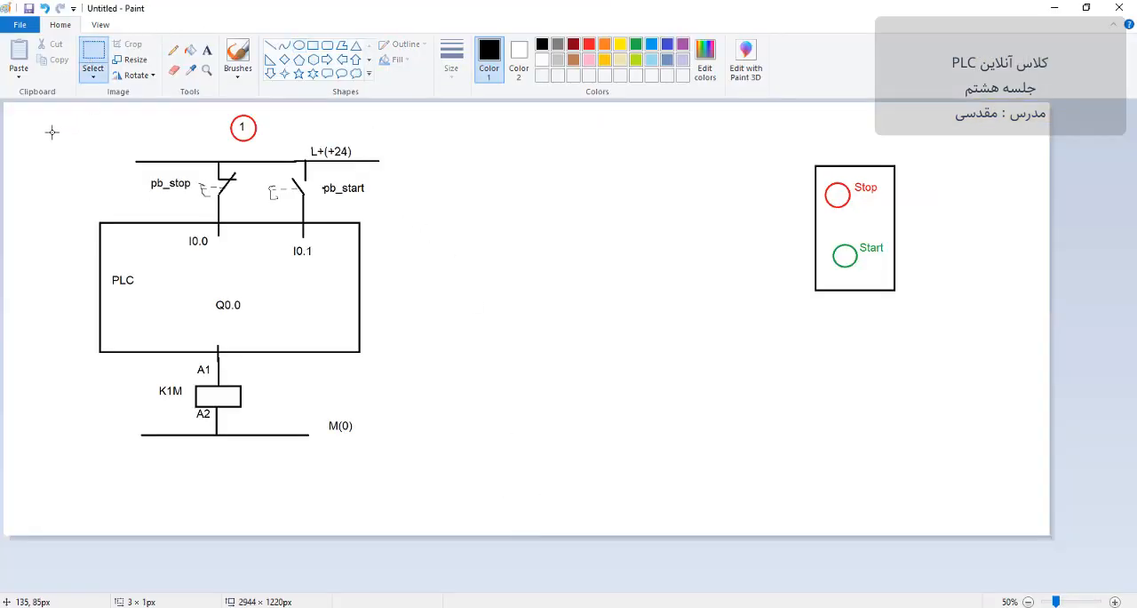
pyautogui.moveTo(52, 132); pyautogui.dragTo(403, 456)
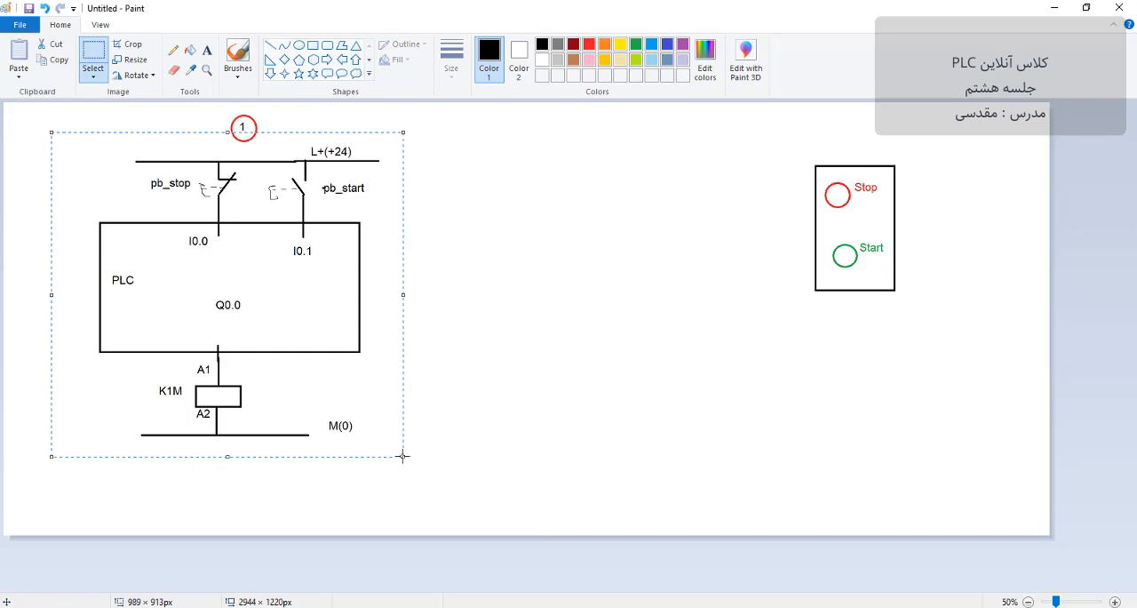
pyautogui.hotkey('ctrl', 'c')
pyautogui.hotkey('ctrl', 'v')
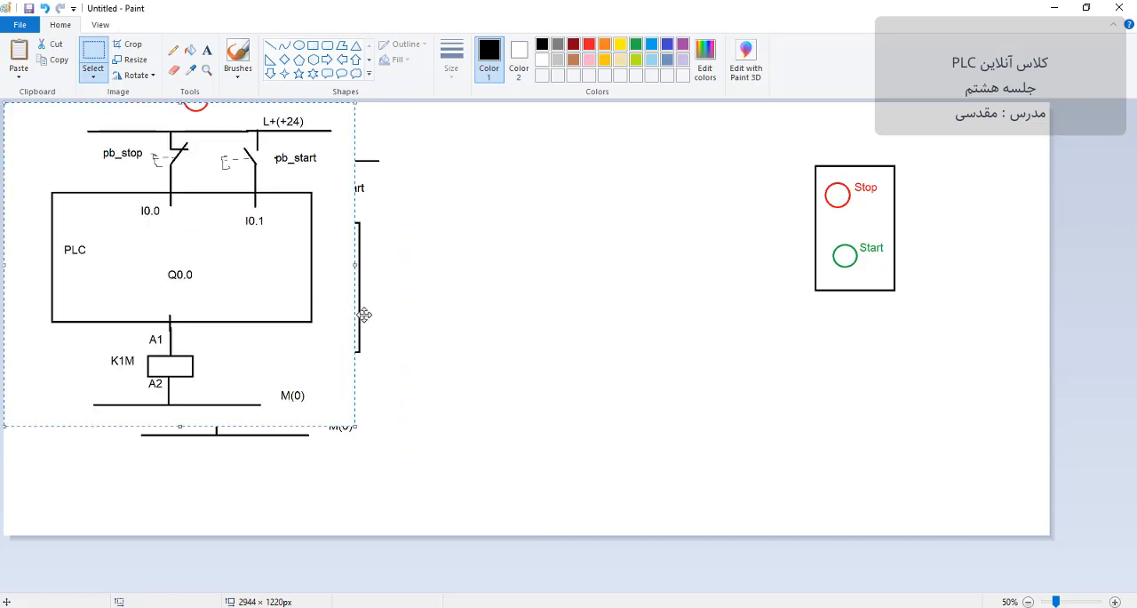